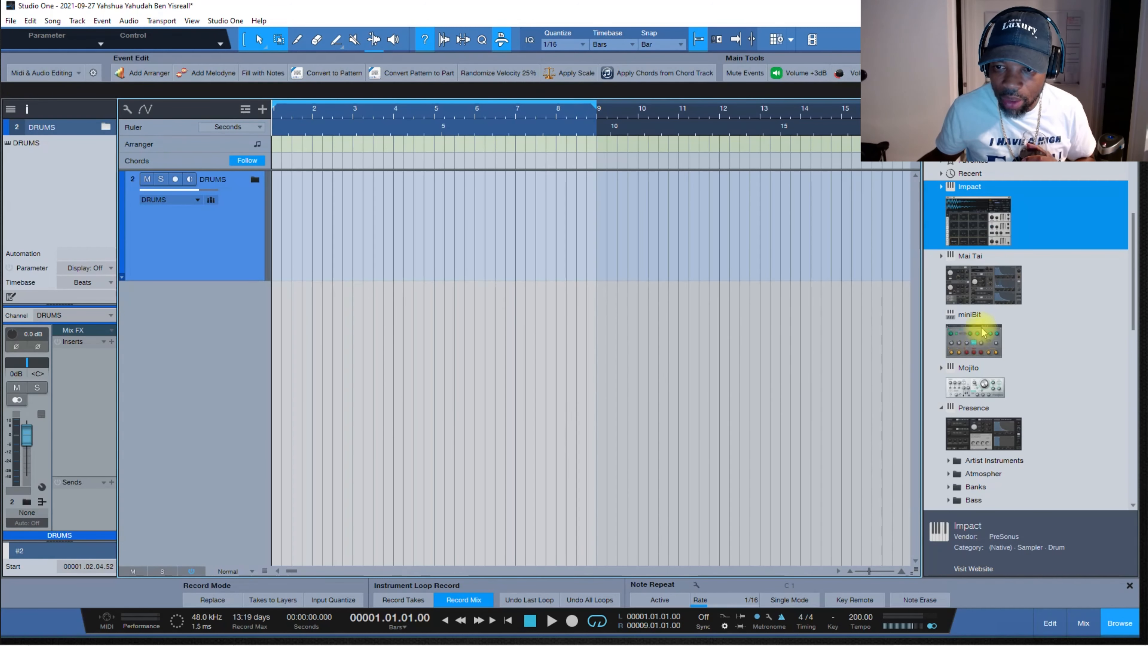
Add the Fifth Symphony preset from the Multi Instruments Layer folder to the song as a new instrument track.
{"action": "scroll", "coordinate": [997, 453], "scroll_direction": "down", "scroll_amount": 2}
{"action": "scroll", "coordinate": [997, 454], "scroll_direction": "down", "scroll_amount": 1}
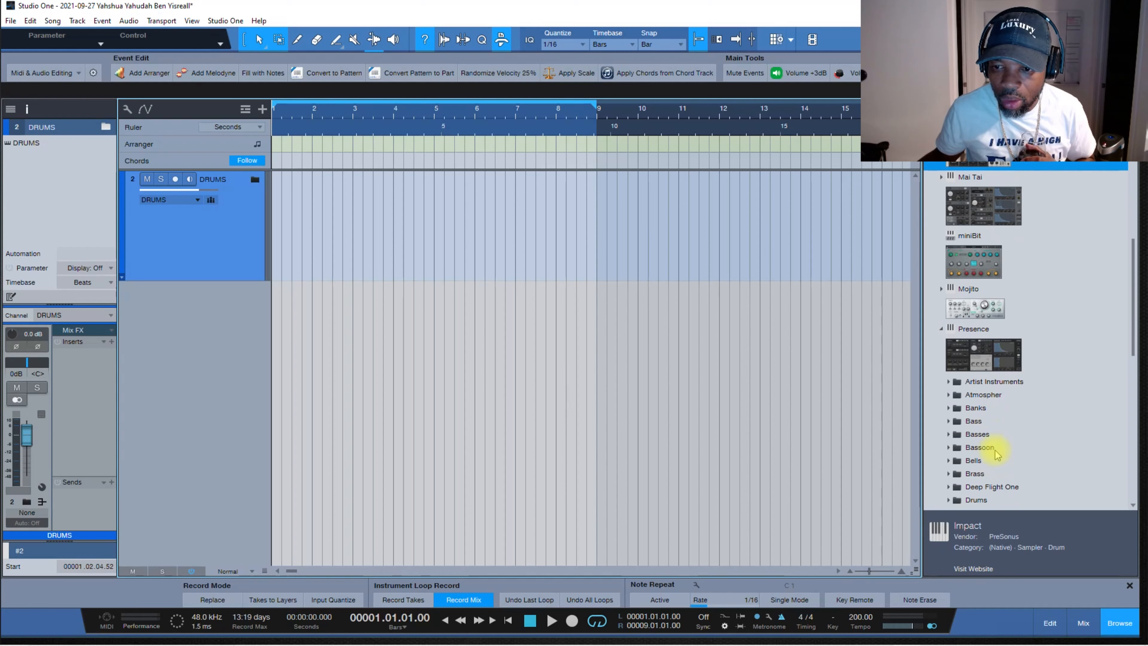
{"action": "double_click", "coordinate": [953, 435]}
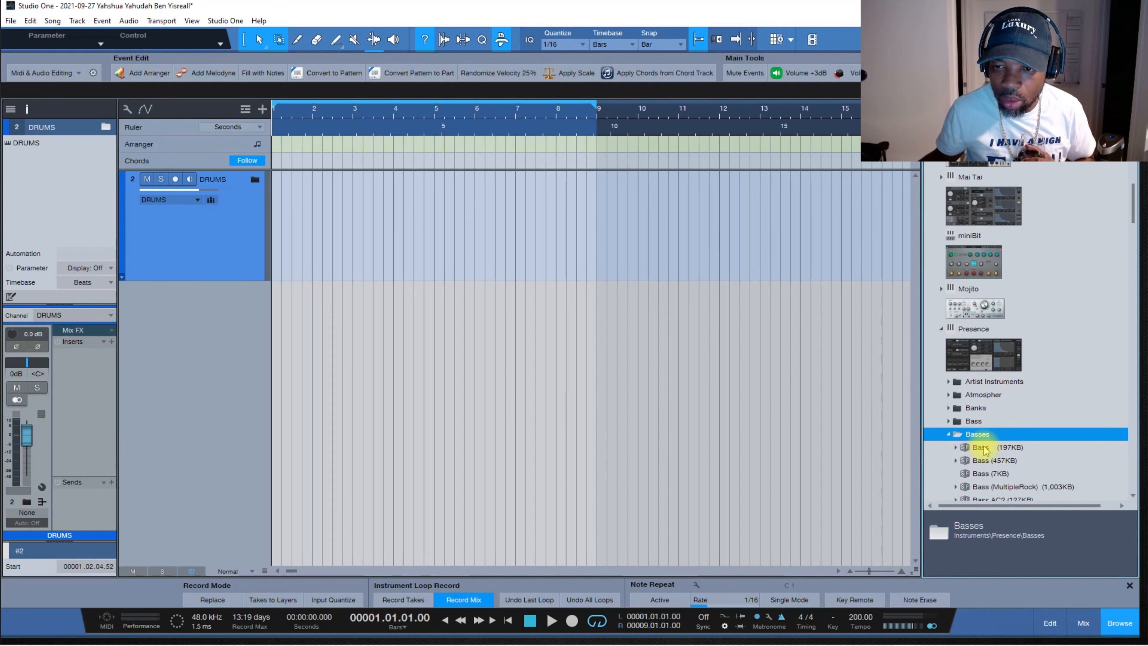
{"action": "scroll", "coordinate": [962, 441], "scroll_direction": "up", "scroll_amount": 5}
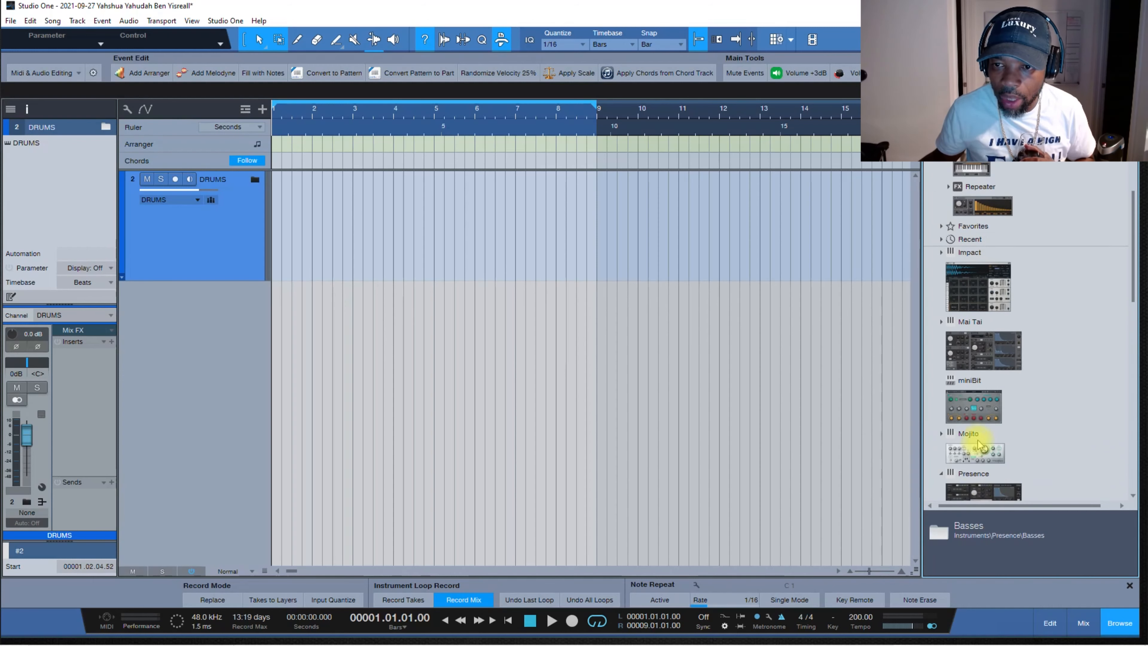
{"action": "scroll", "coordinate": [978, 440], "scroll_direction": "down", "scroll_amount": 1}
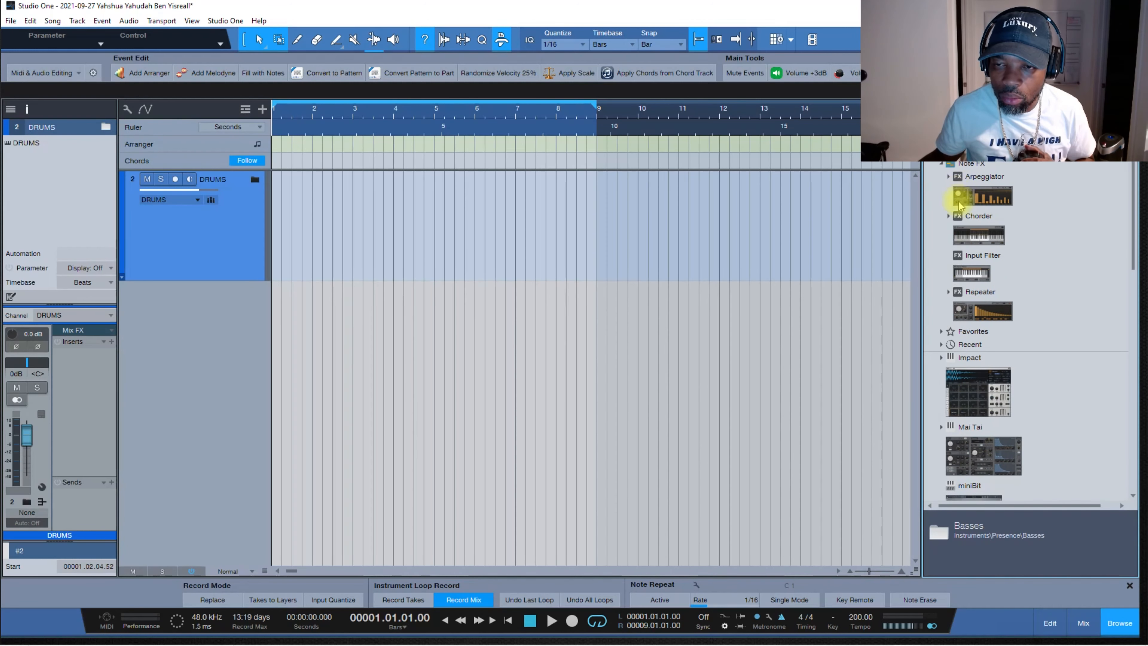
{"action": "scroll", "coordinate": [959, 199], "scroll_direction": "up", "scroll_amount": 1}
{"action": "scroll", "coordinate": [1026, 330], "scroll_direction": "up", "scroll_amount": 9}
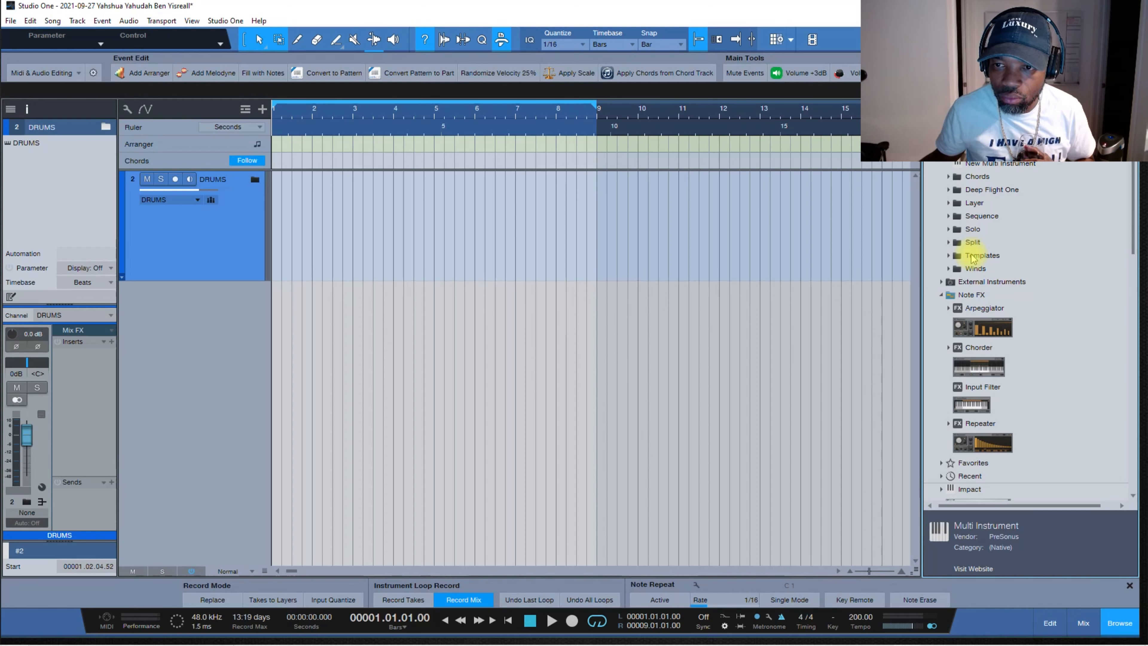
{"action": "left_click", "coordinate": [949, 203]}
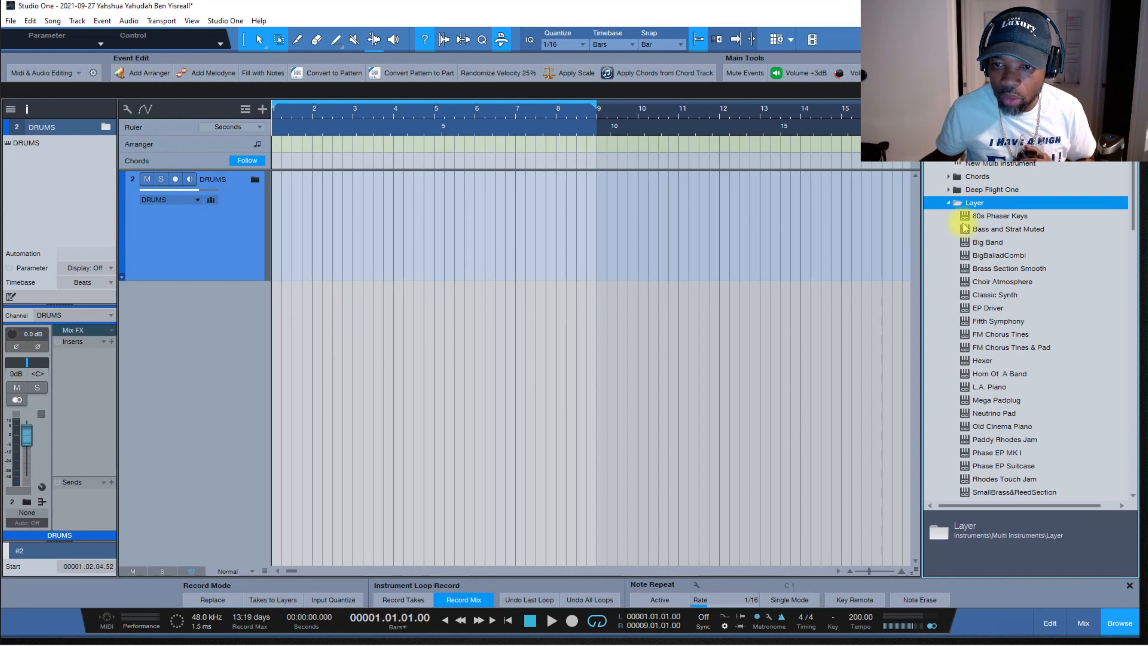
{"action": "left_click_drag", "start_coordinate": [1008, 325], "coordinate": [199, 337]}
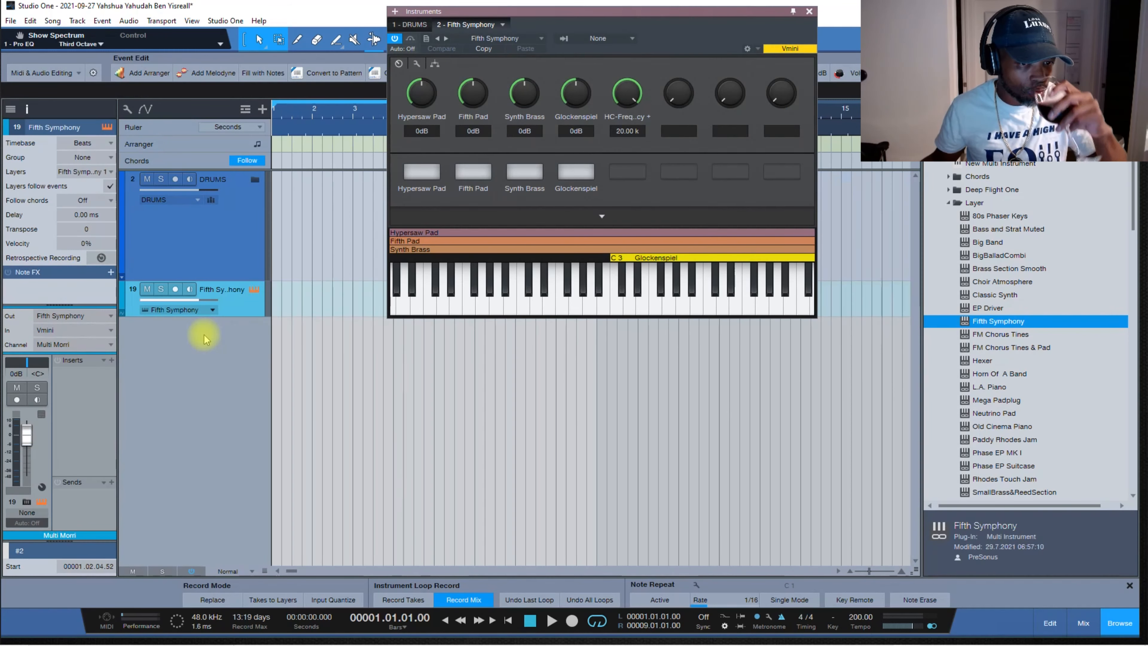
Arm the Fifth Symphony track for recording, turn on its input monitoring and close its instrument window.
{"action": "left_click", "coordinate": [174, 289]}
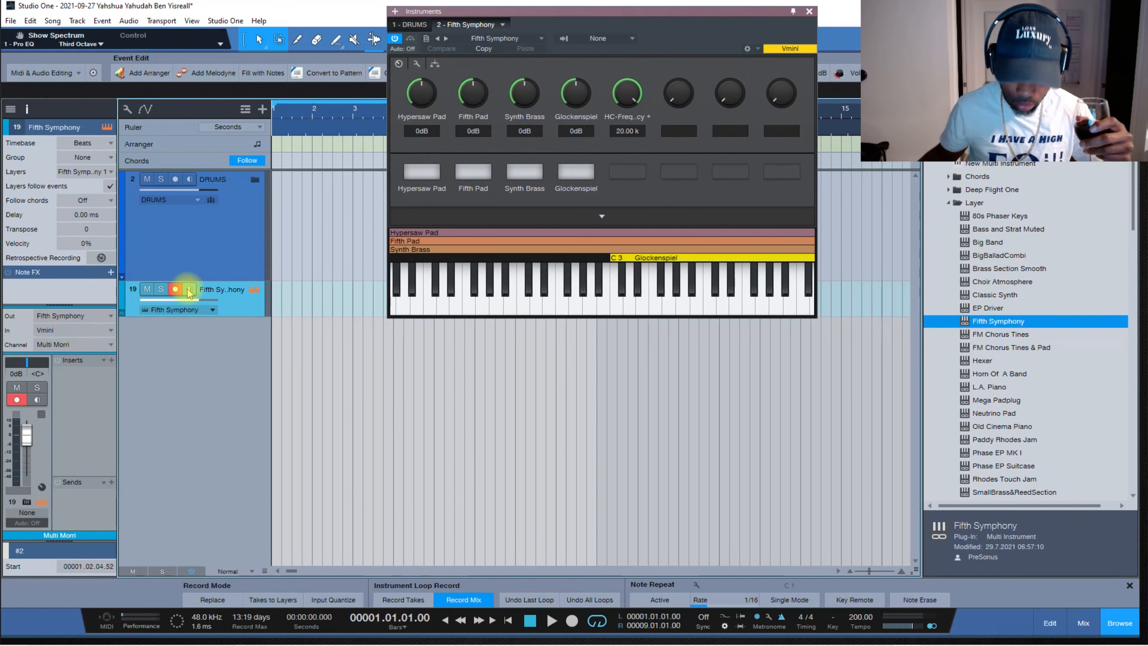
{"action": "left_click", "coordinate": [189, 290]}
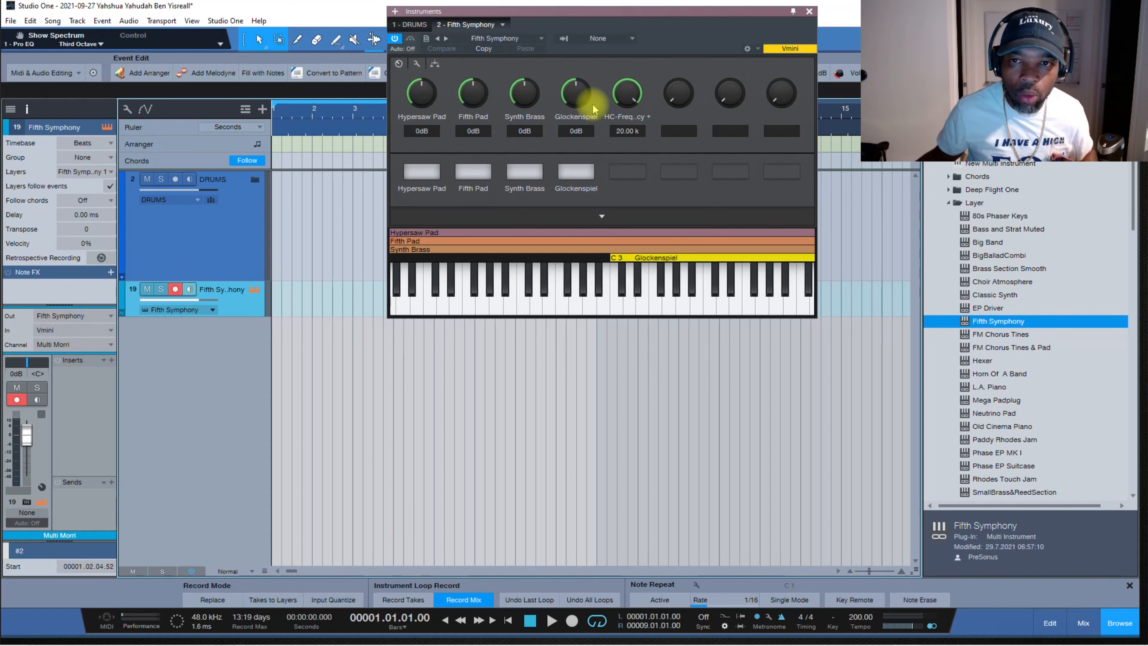
{"action": "left_click", "coordinate": [810, 11]}
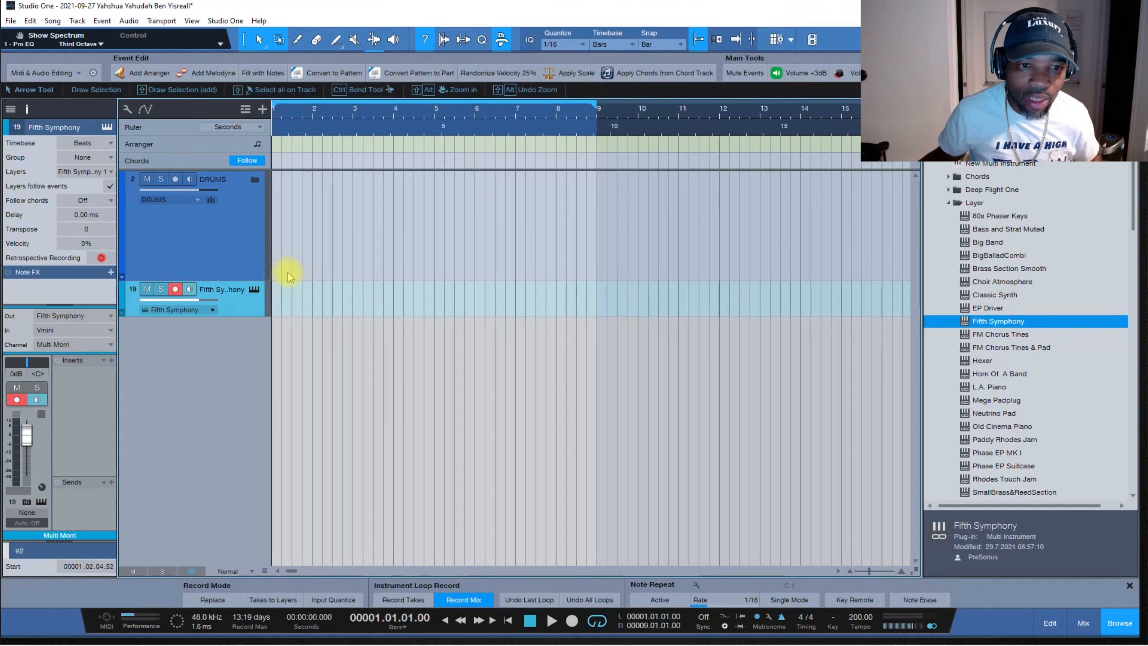
Remove the Fifth Symphony track from the song.
{"action": "right_click", "coordinate": [236, 295]}
{"action": "left_click", "coordinate": [297, 358]}
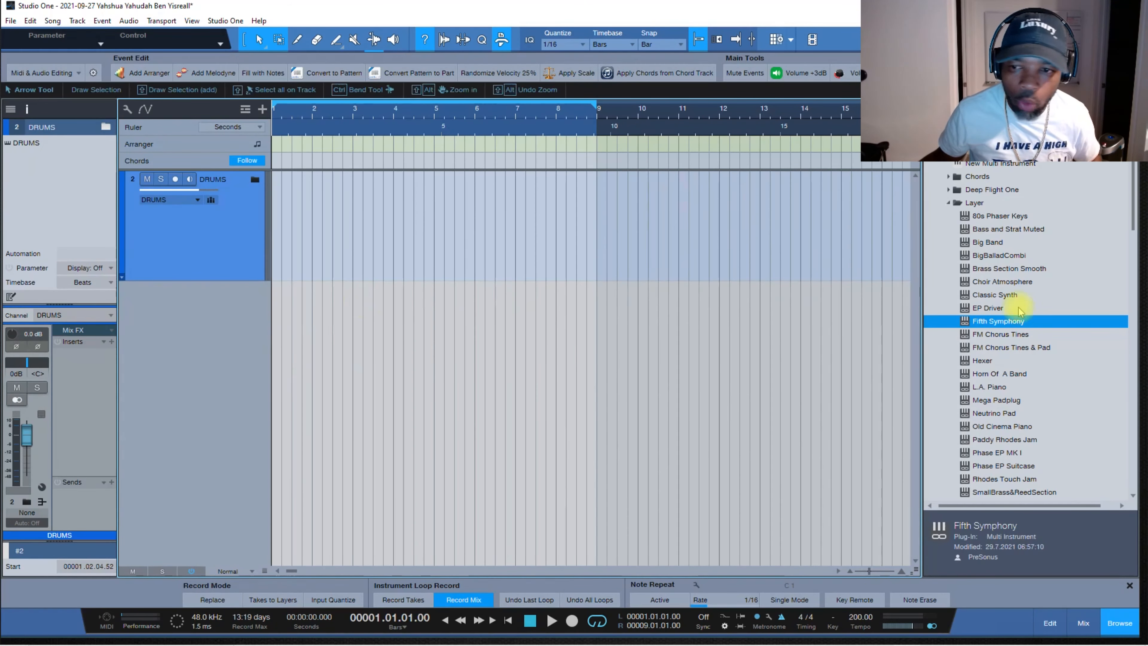
{"action": "left_click", "coordinate": [948, 202]}
Add the Bassoon preset from Presence's Bassoon folder as a new instrument track and close its instrument window.
{"action": "scroll", "coordinate": [971, 286], "scroll_direction": "down", "scroll_amount": 10}
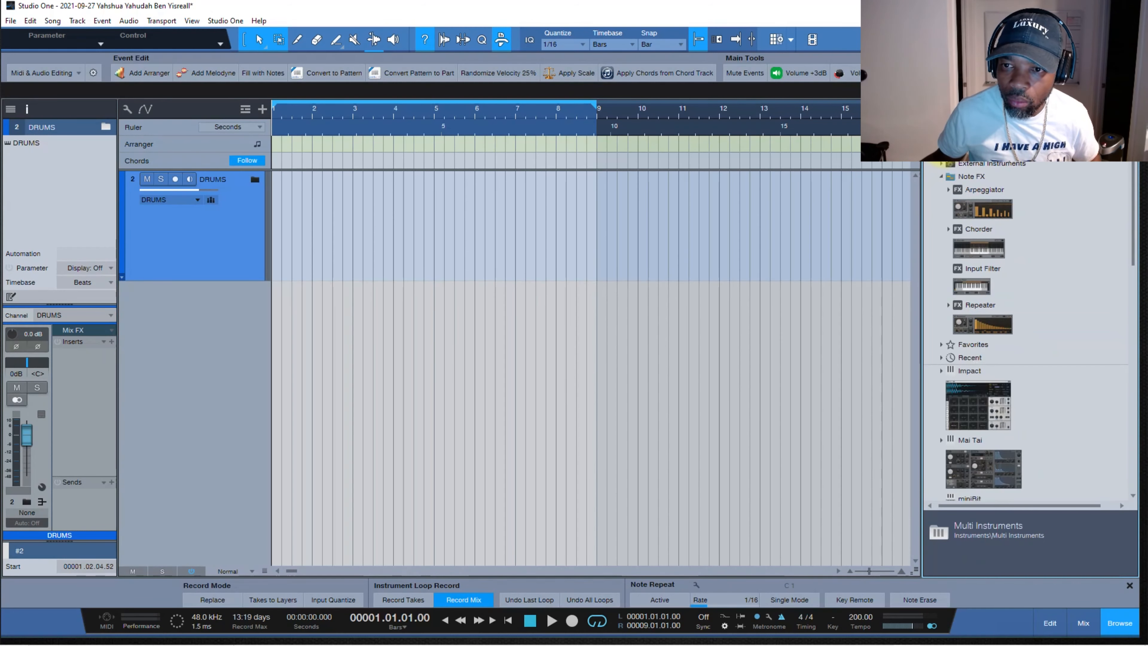
{"action": "scroll", "coordinate": [971, 286], "scroll_direction": "down", "scroll_amount": 10}
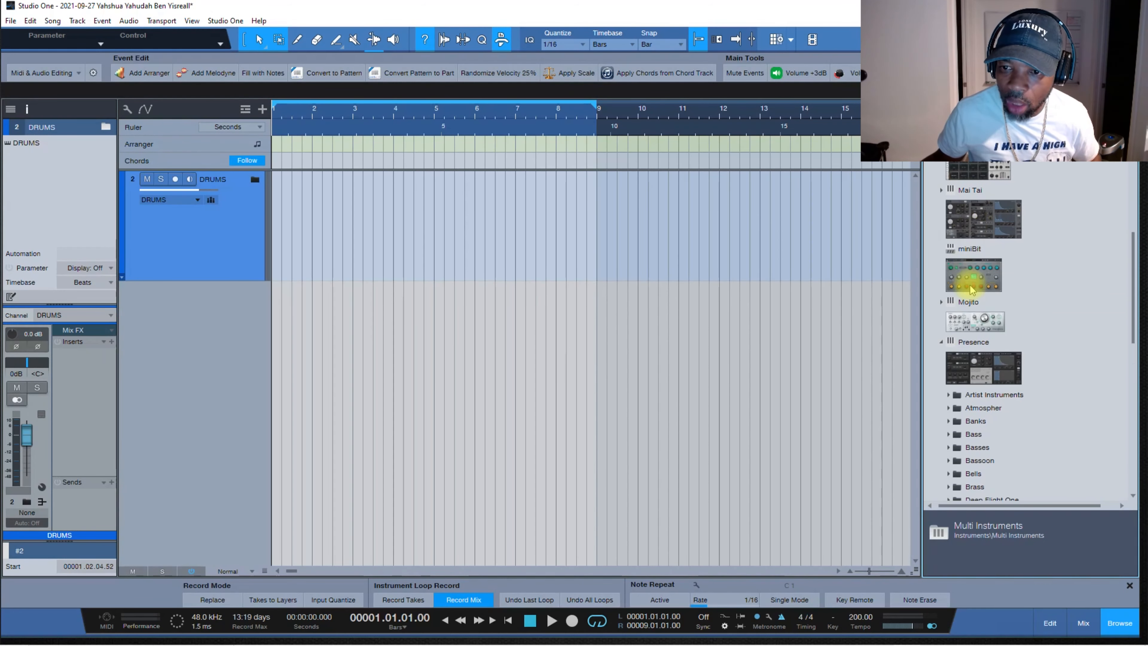
{"action": "scroll", "coordinate": [974, 317], "scroll_direction": "down", "scroll_amount": 1}
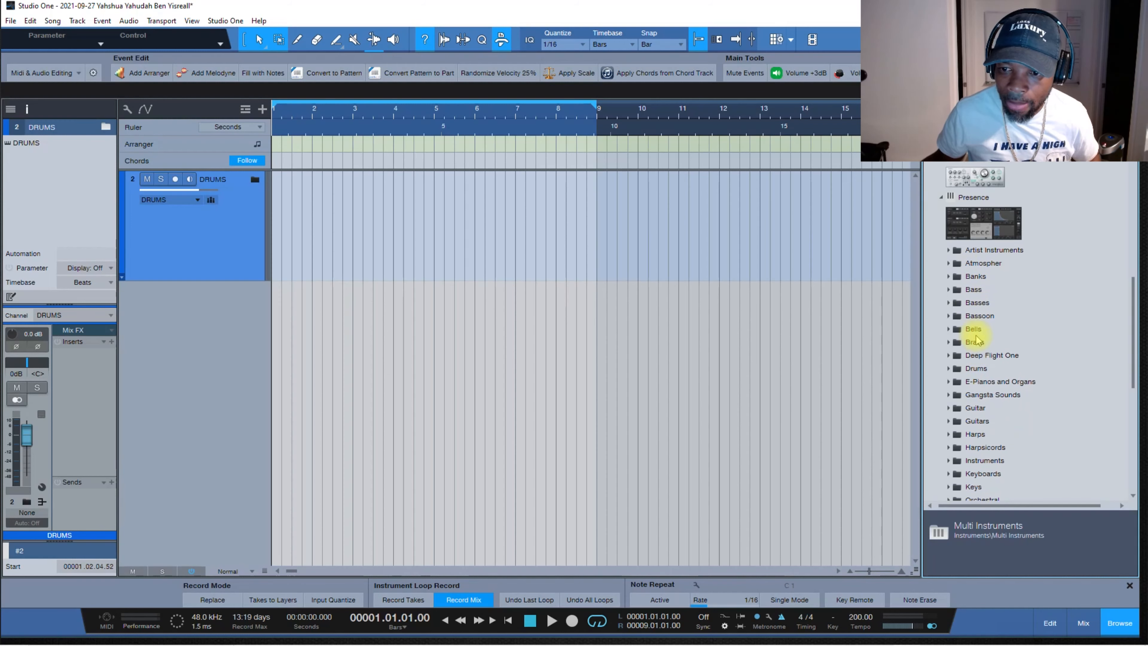
{"action": "double_click", "coordinate": [974, 315]}
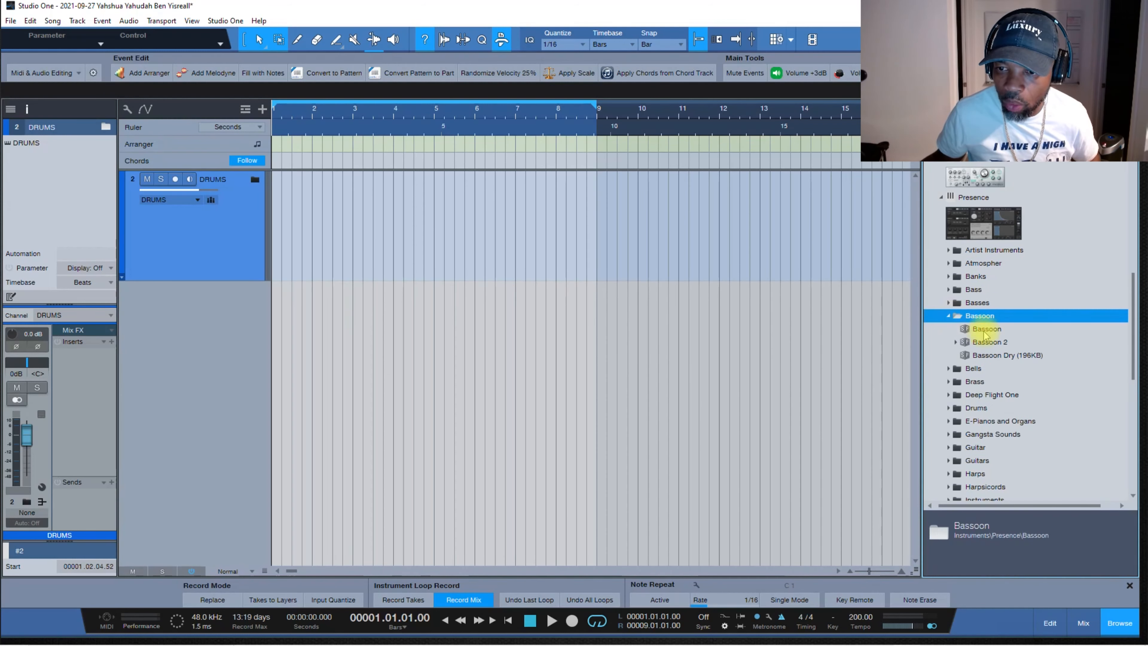
{"action": "left_click_drag", "start_coordinate": [990, 331], "coordinate": [177, 329]}
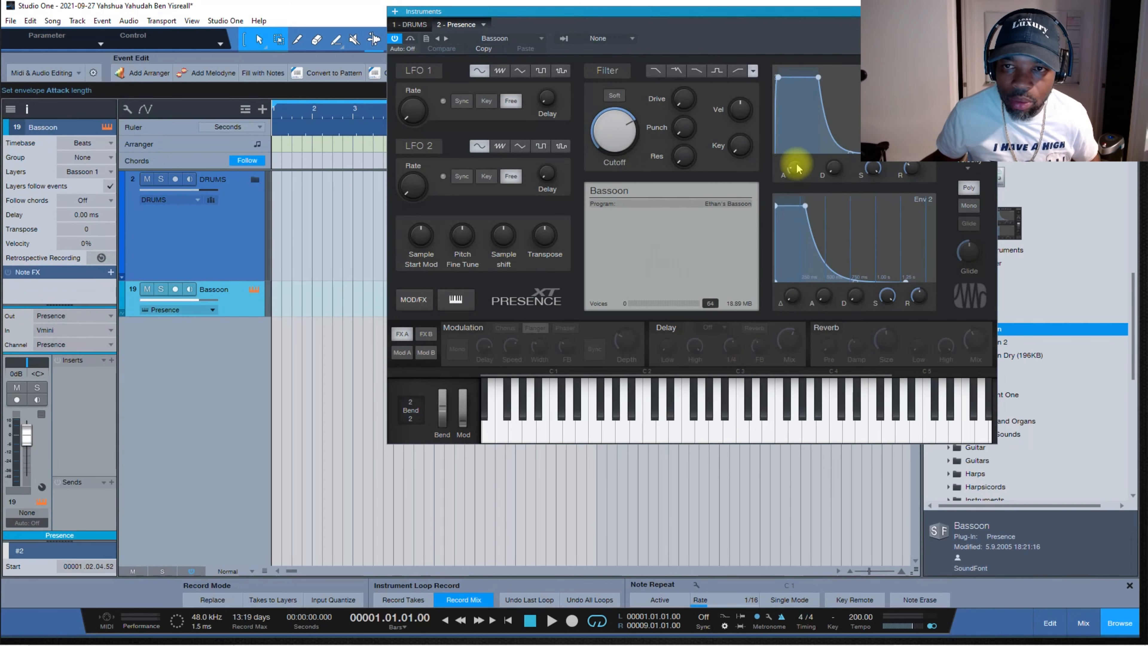
{"action": "left_click", "coordinate": [989, 11]}
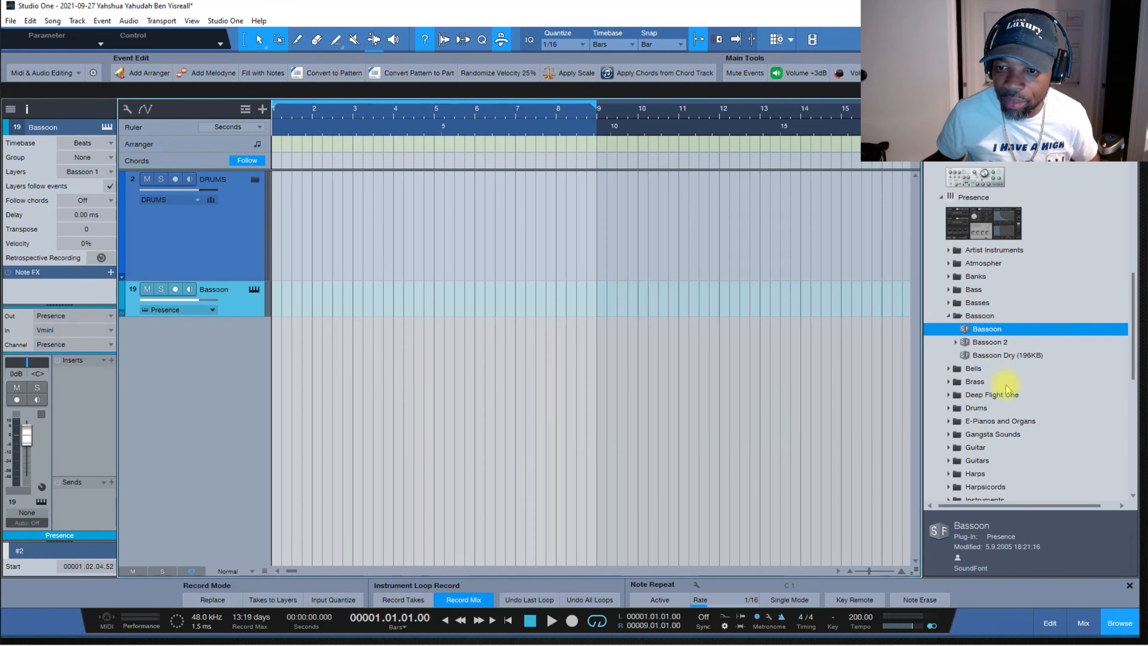
Look through Presence's Gangsta Sounds, Guitar, E-Pianos and Organs, and Organ folders for a second sound.
{"action": "left_click", "coordinate": [948, 435]}
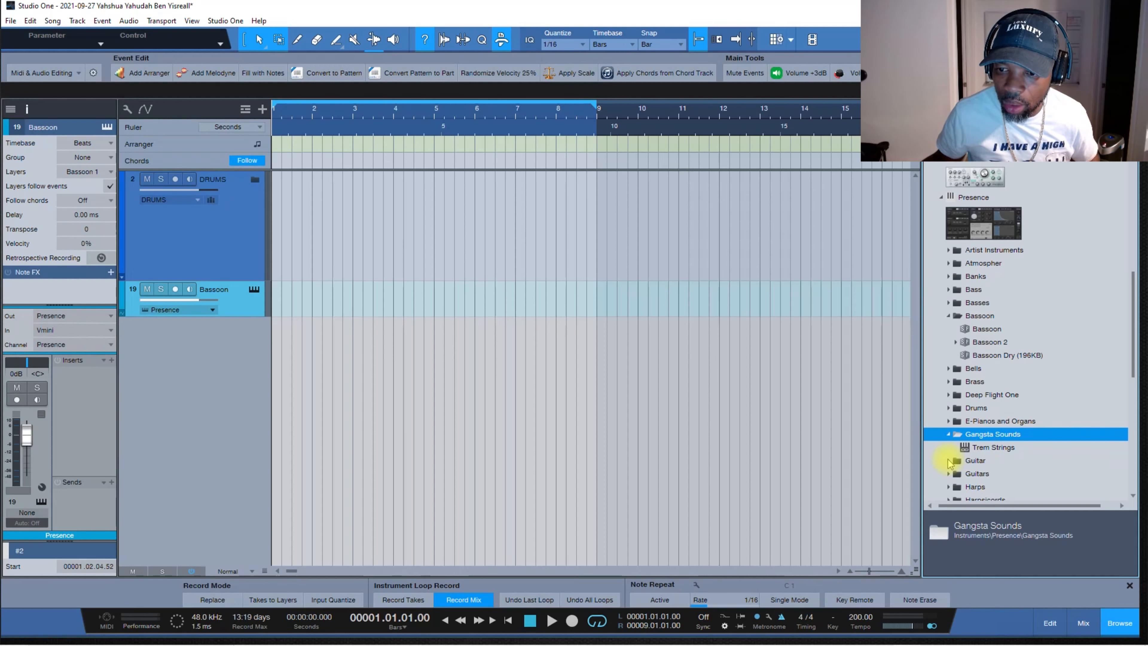
{"action": "left_click", "coordinate": [949, 461]}
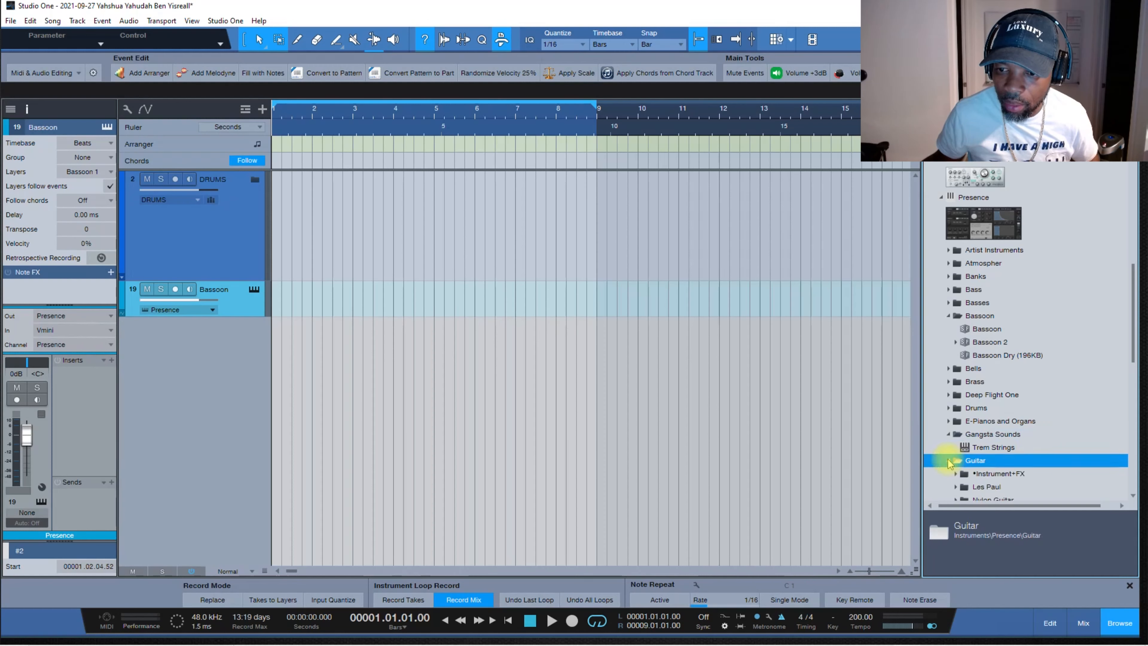
{"action": "left_click", "coordinate": [990, 448]}
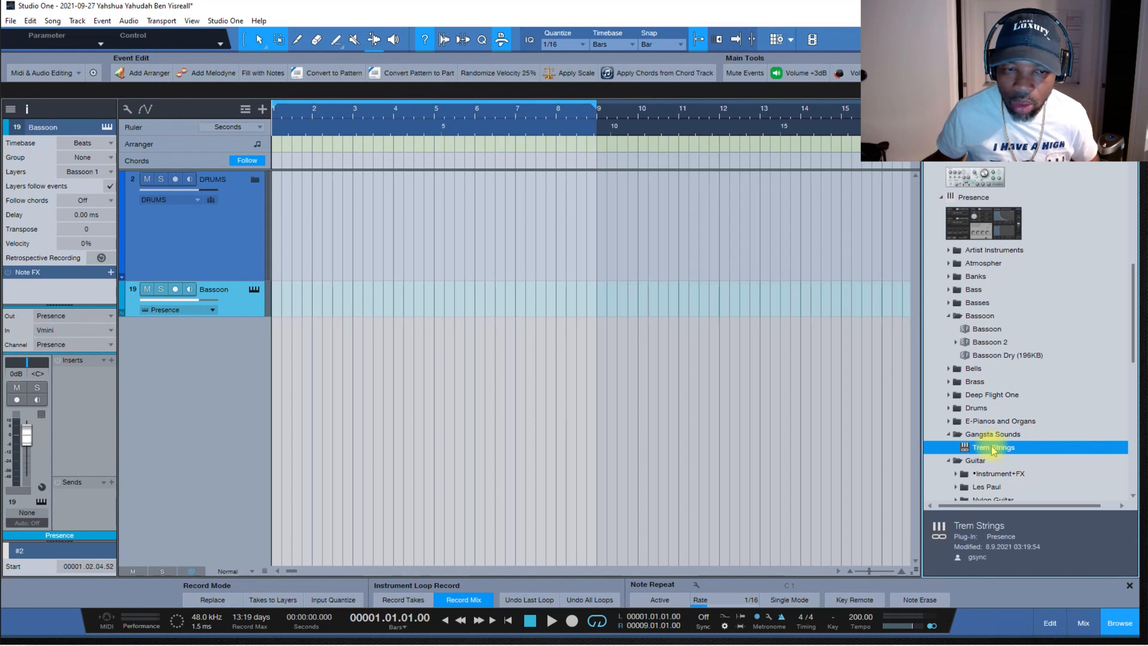
{"action": "left_click", "coordinate": [949, 435]}
{"action": "left_click", "coordinate": [950, 449]}
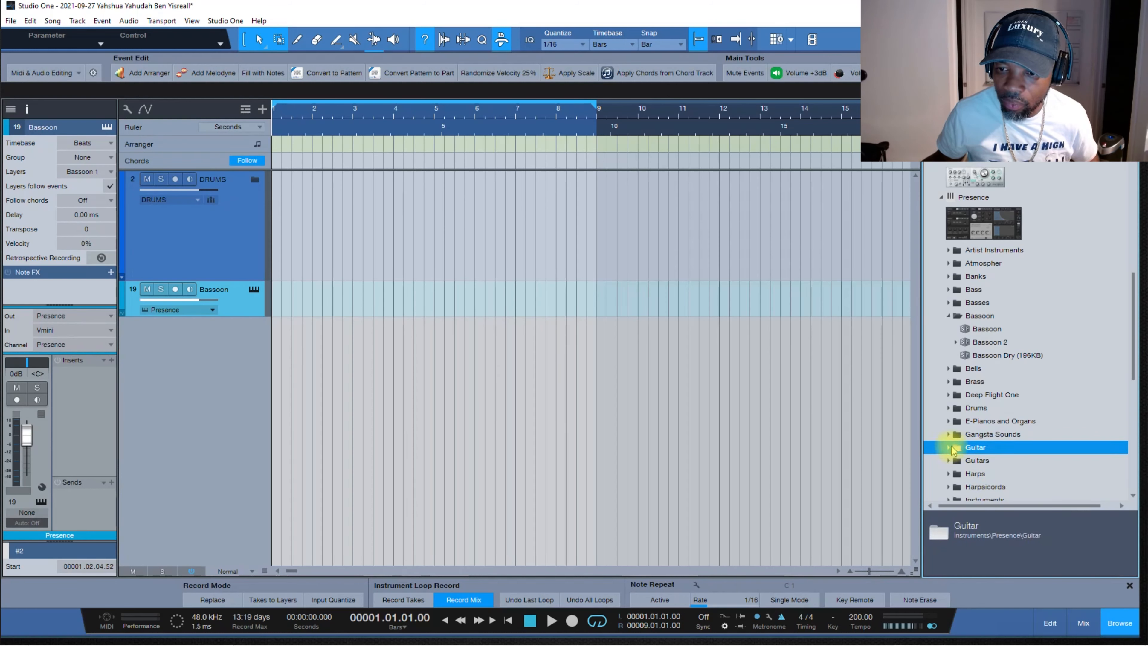
{"action": "left_click", "coordinate": [950, 422]}
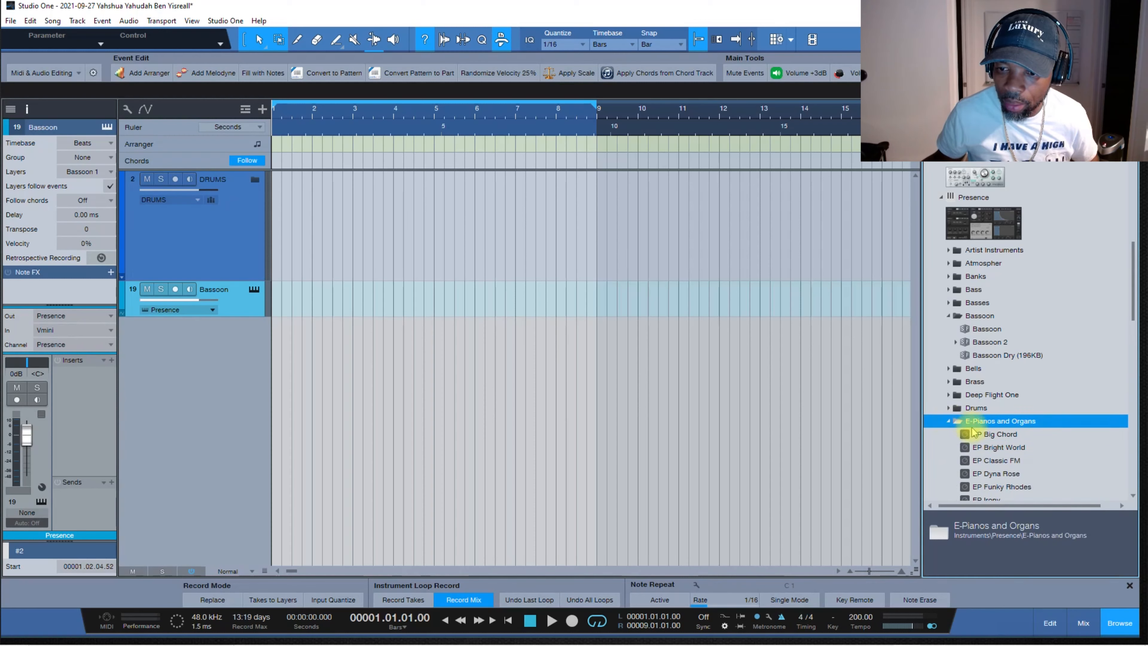
{"action": "left_click", "coordinate": [950, 421]}
{"action": "scroll", "coordinate": [967, 418], "scroll_direction": "down", "scroll_amount": 3}
{"action": "scroll", "coordinate": [967, 418], "scroll_direction": "down", "scroll_amount": 2}
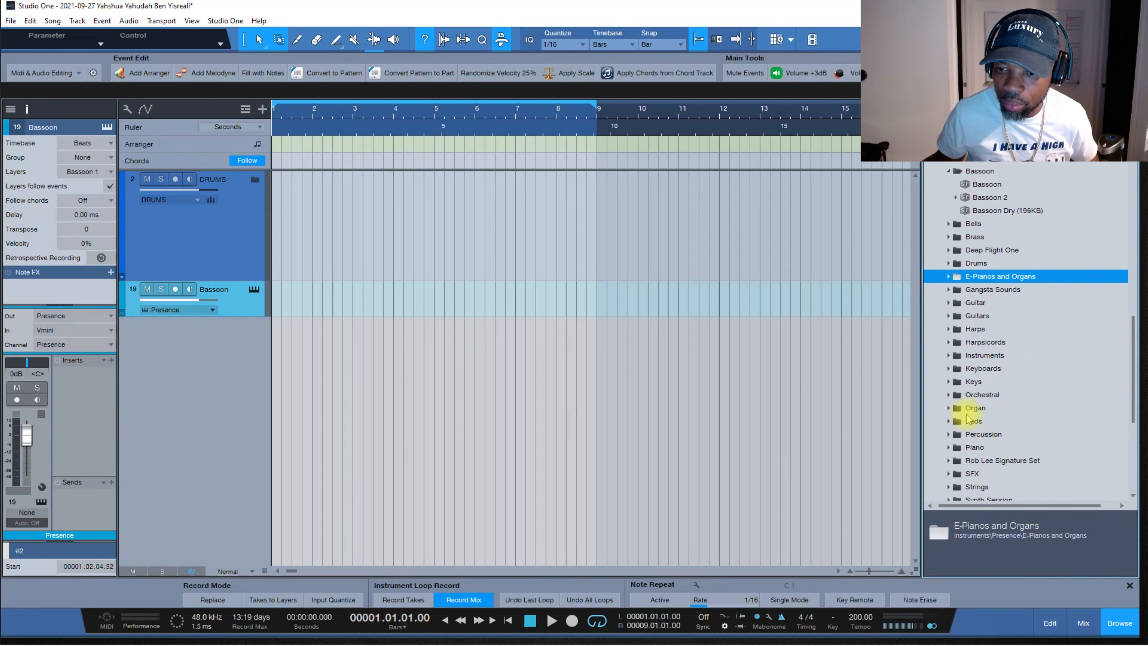
{"action": "left_click", "coordinate": [951, 408]}
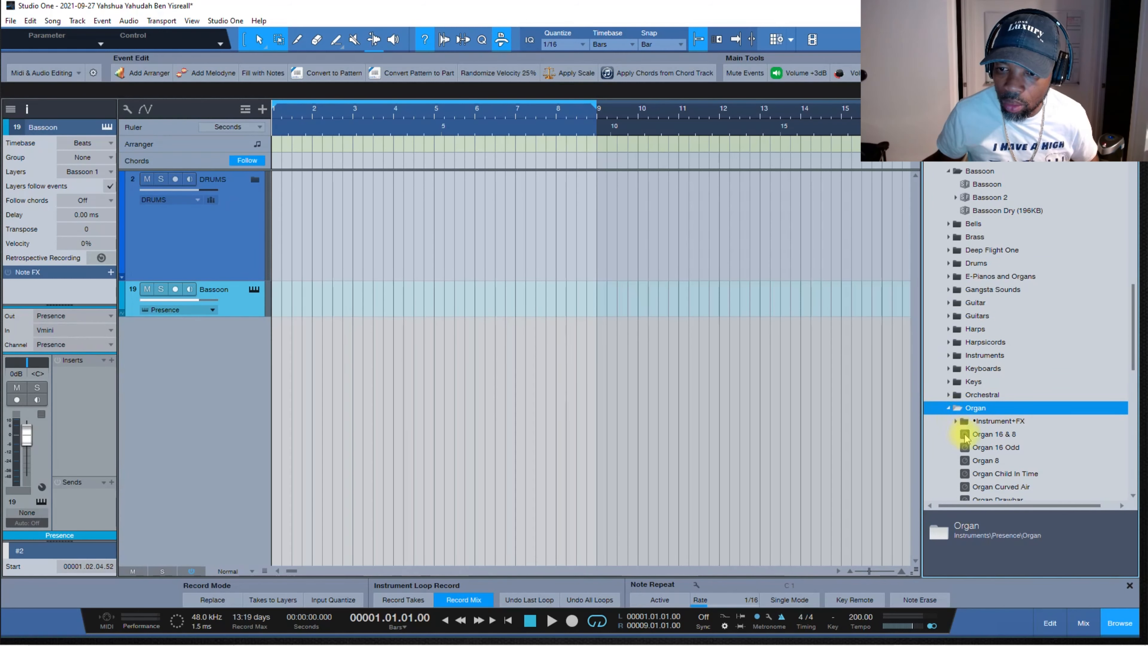
{"action": "left_click", "coordinate": [949, 408]}
Combine the 2 Trumpets preset from Presence's Orchestral folder with the instrument on the Bassoon track.
{"action": "left_click", "coordinate": [949, 396]}
{"action": "left_click_drag", "start_coordinate": [990, 408], "coordinate": [231, 302]}
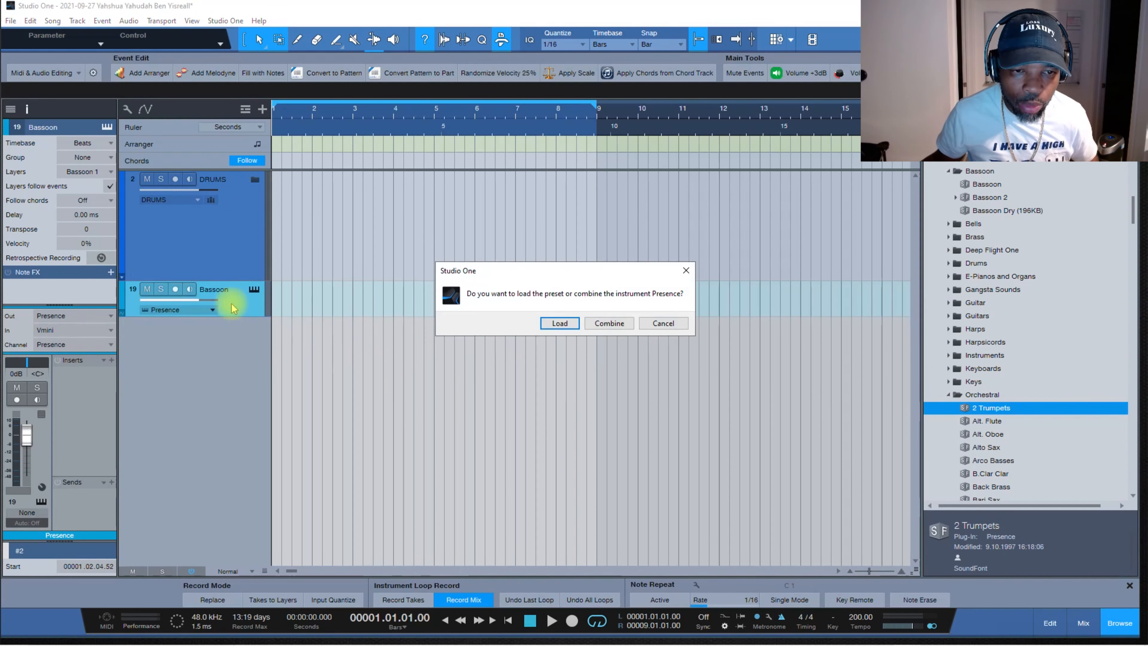
{"action": "left_click", "coordinate": [608, 324]}
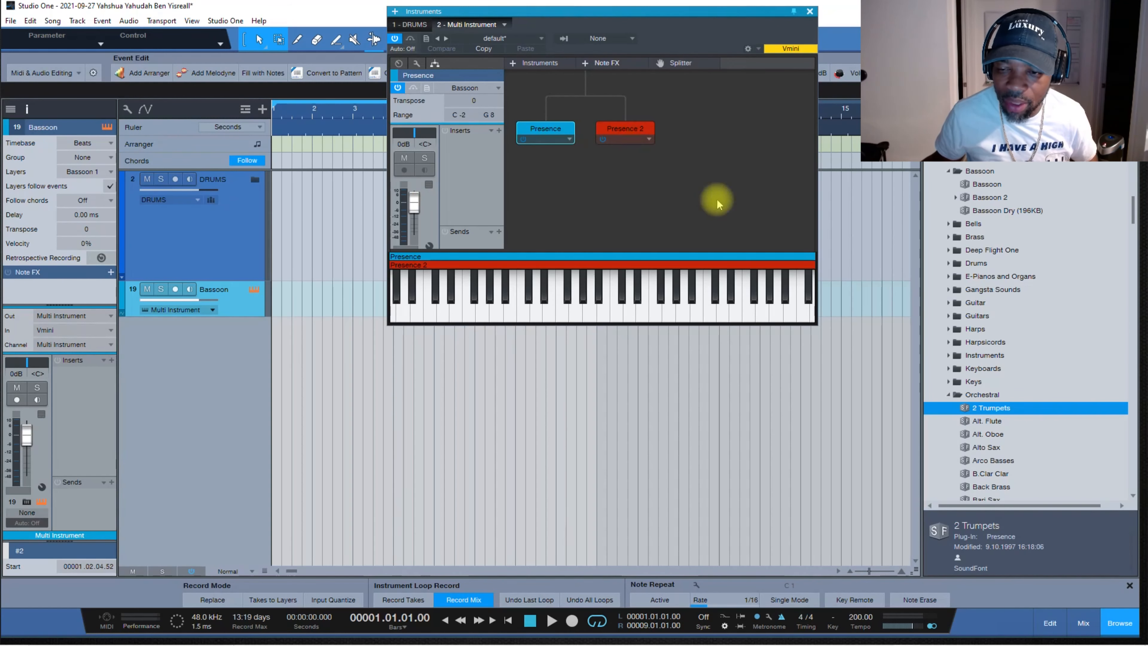
Add the Orchestral folder's Bronze Pad preset to the multi instrument as a third layer and reposition the instrument window.
{"action": "scroll", "coordinate": [1000, 479], "scroll_direction": "down", "scroll_amount": 8}
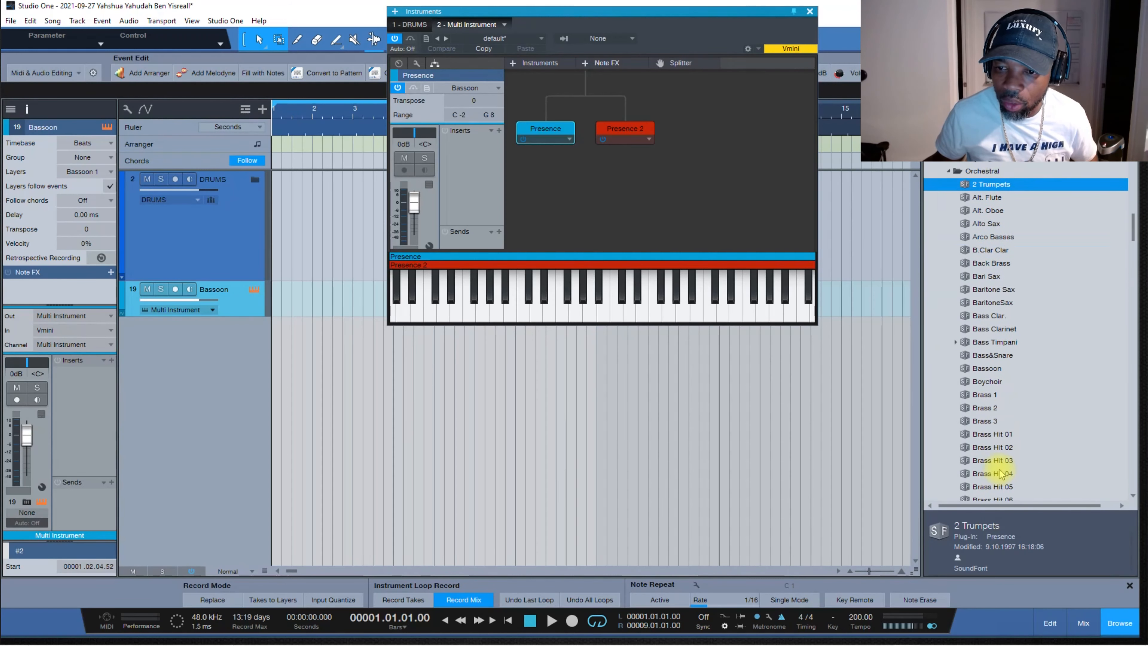
{"action": "scroll", "coordinate": [1001, 474], "scroll_direction": "down", "scroll_amount": 3}
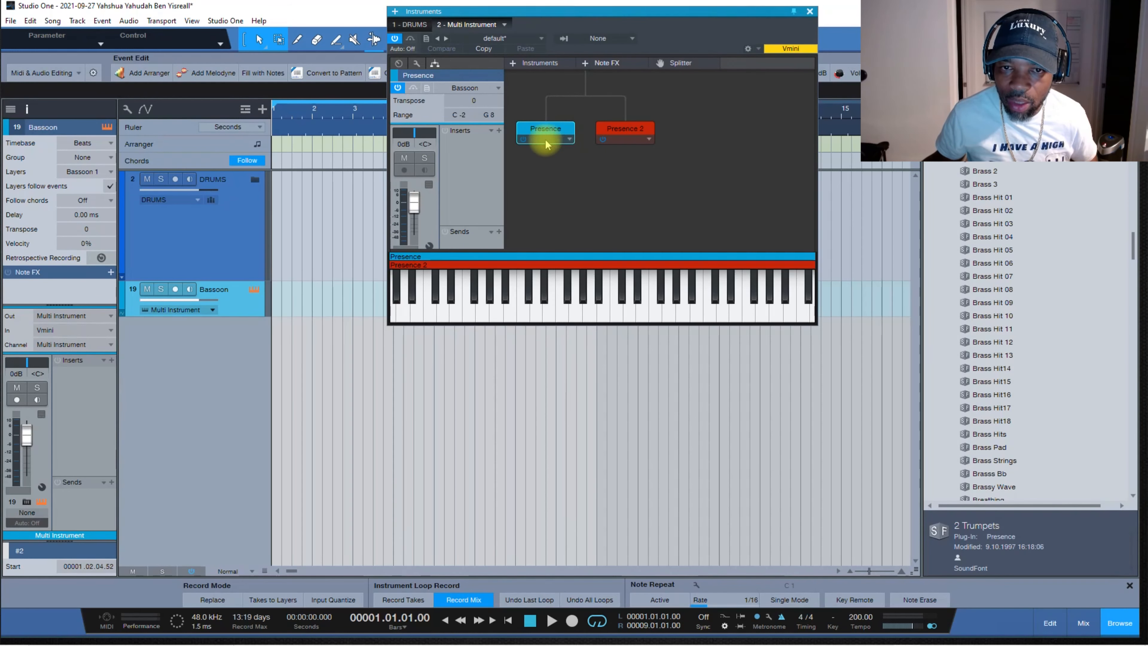
{"action": "scroll", "coordinate": [1015, 438], "scroll_direction": "down", "scroll_amount": 3}
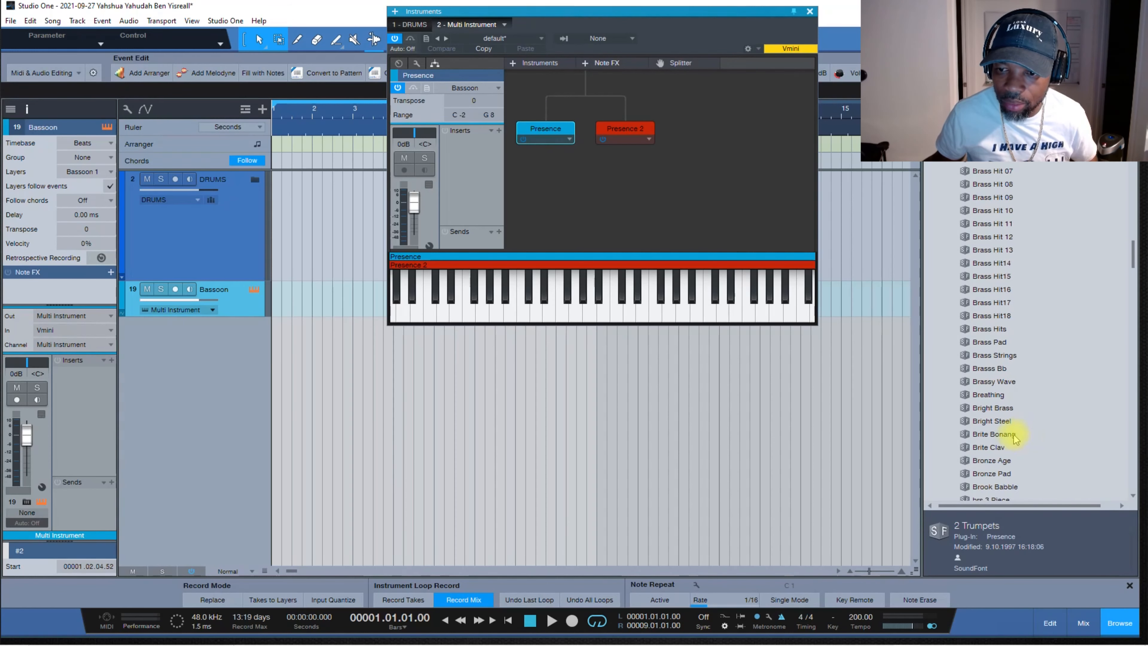
{"action": "left_click", "coordinate": [1000, 474]}
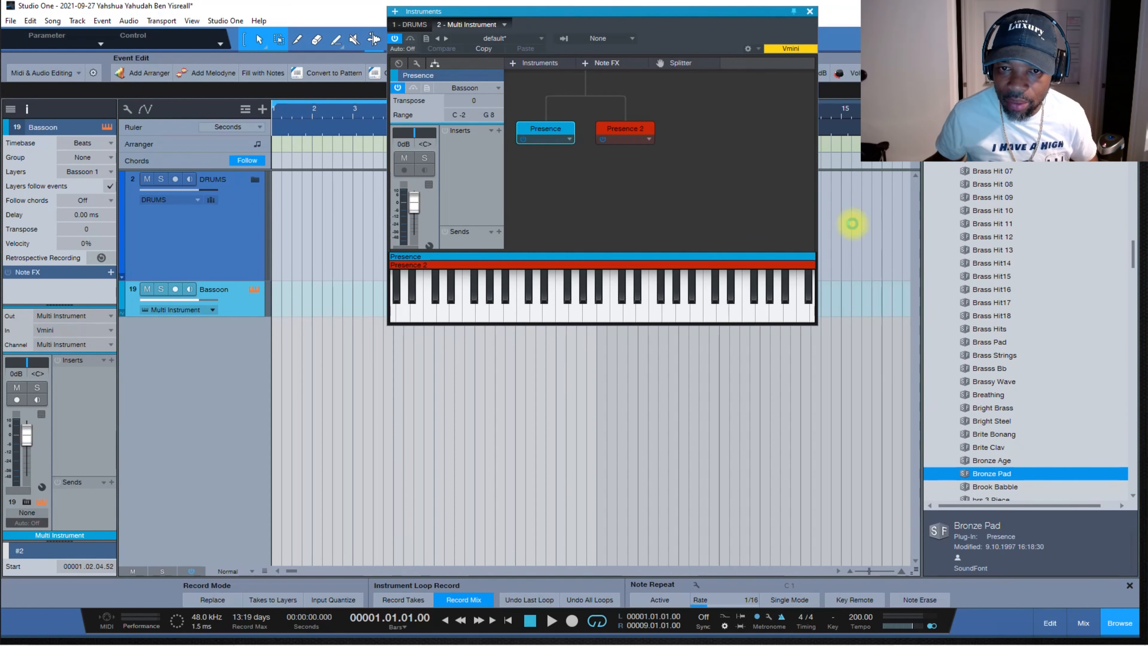
{"action": "left_click_drag", "start_coordinate": [634, 13], "coordinate": [613, 185]}
{"action": "left_click", "coordinate": [548, 313]}
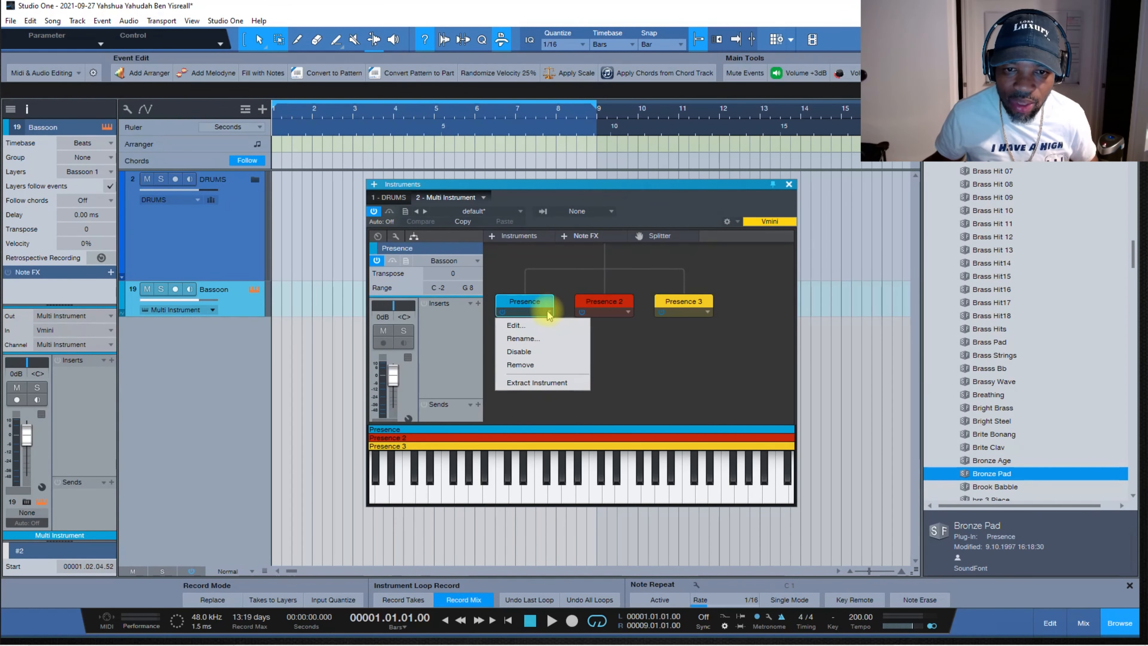
{"action": "left_click", "coordinate": [532, 304]}
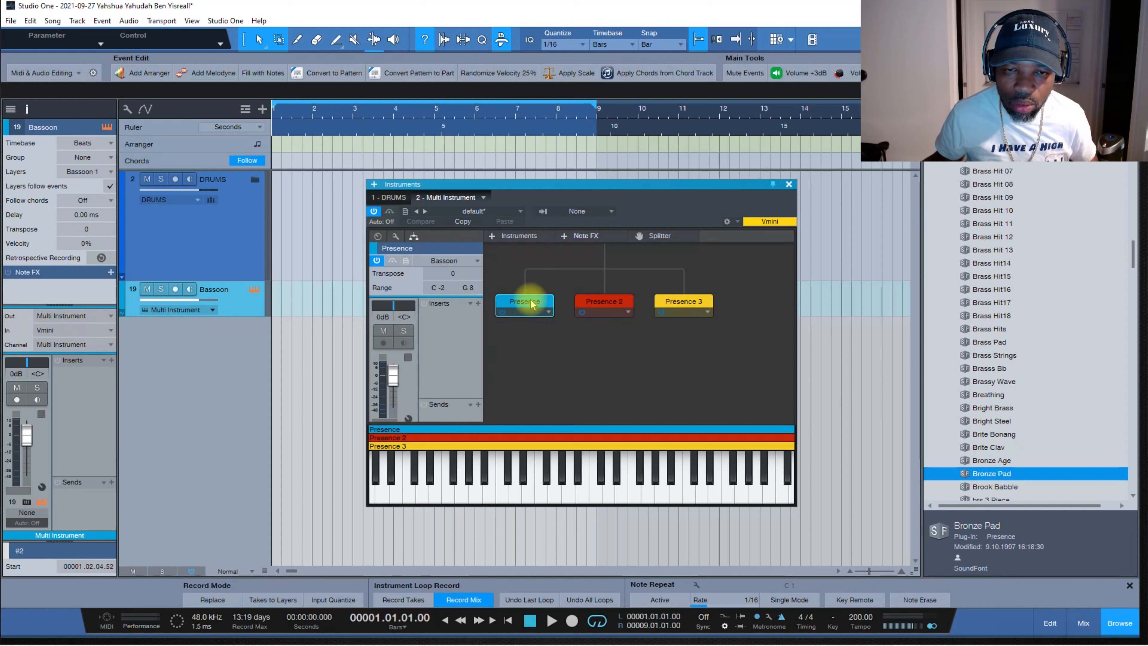
{"action": "double_click", "coordinate": [531, 301]}
{"action": "left_click", "coordinate": [872, 117]}
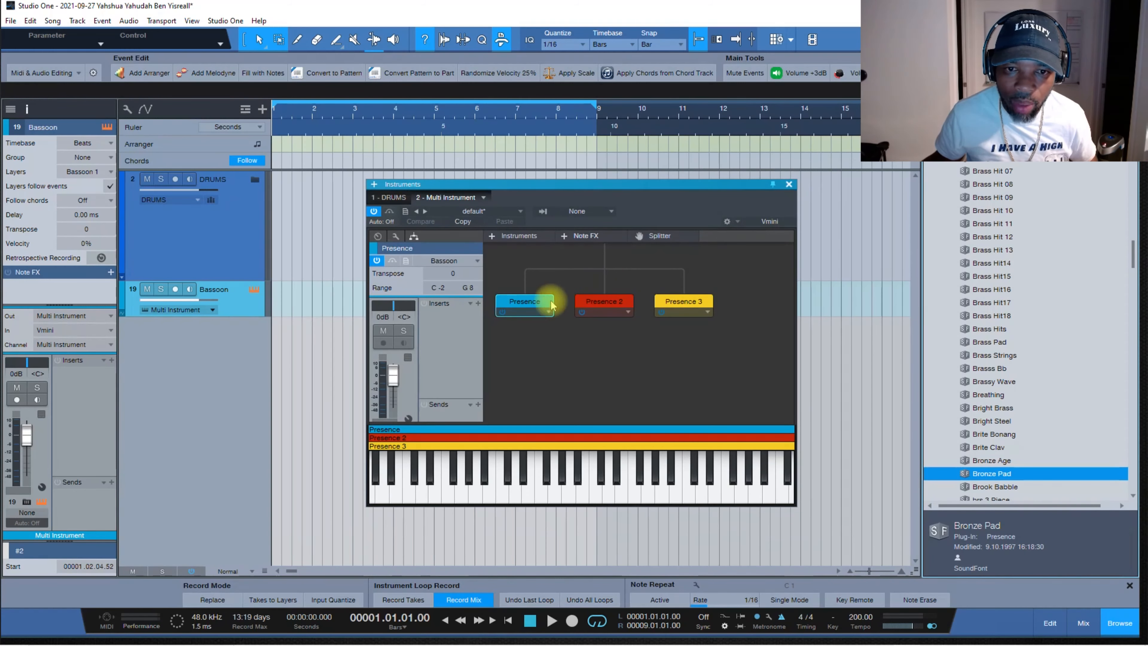
Rename the first Presence layer, which holds the Bassoon preset, as BASSOON.
{"action": "left_click", "coordinate": [549, 312]}
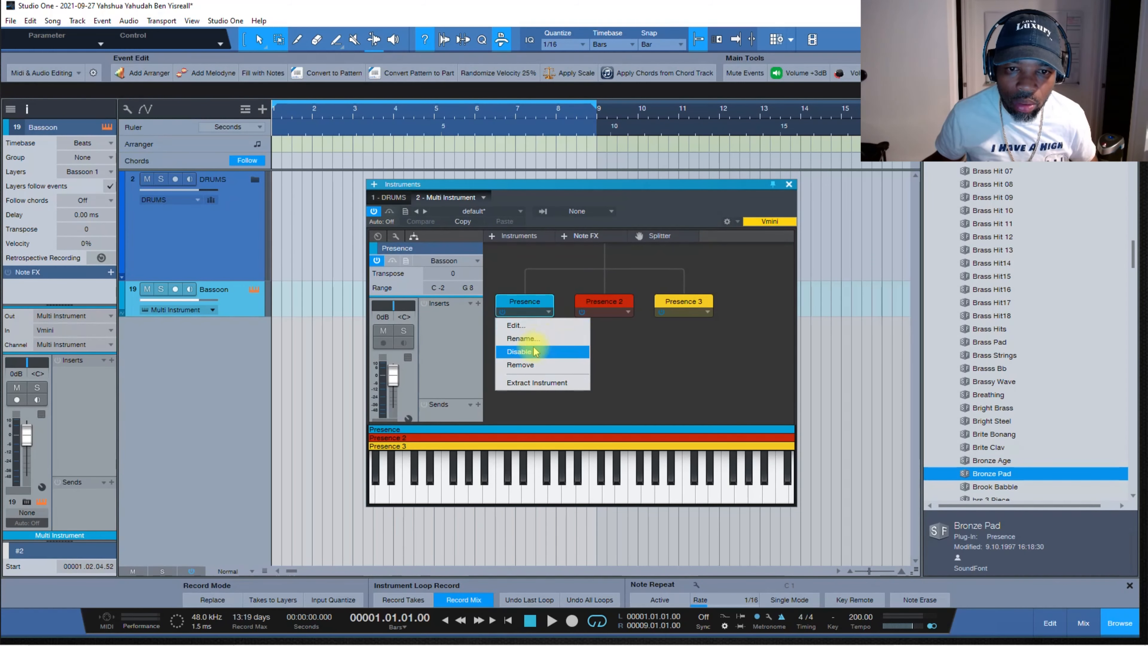
{"action": "left_click", "coordinate": [532, 343]}
{"action": "type", "text": "BASSOON"}
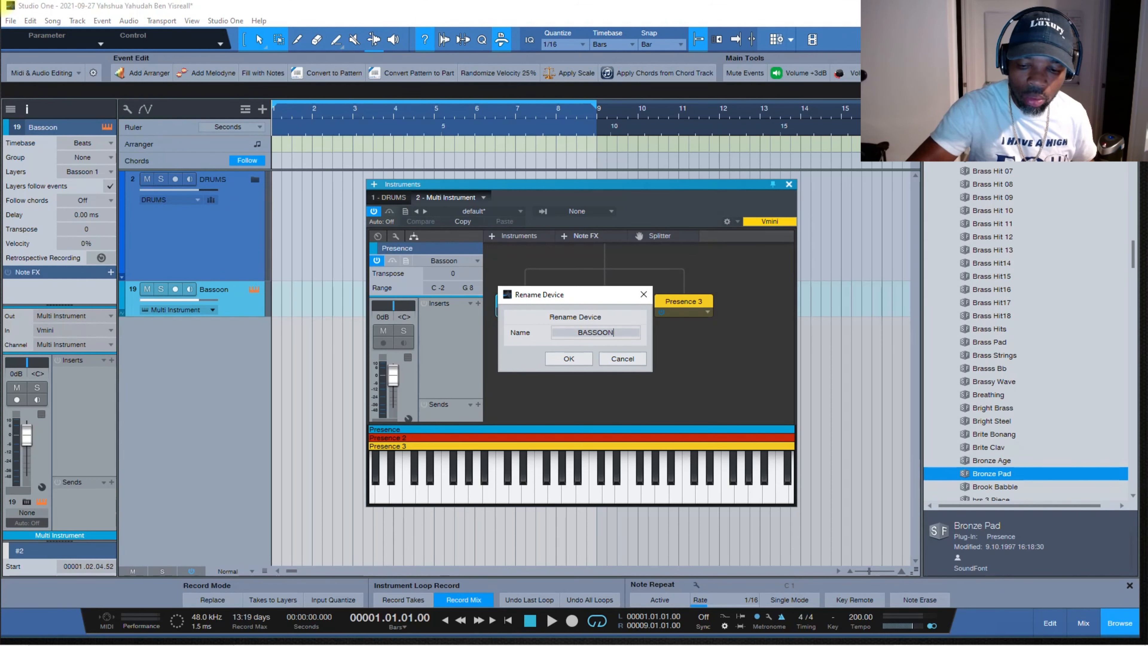
{"action": "key", "text": "Return"}
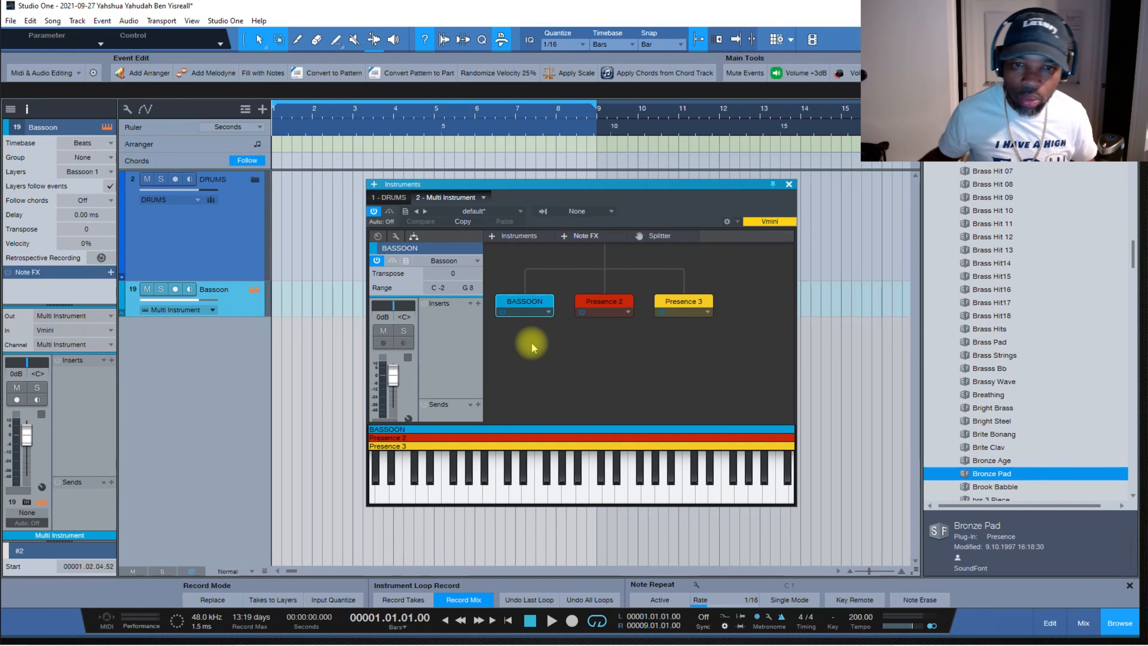
Rename the second layer, Presence 2 with the 2 Trumpets preset, as TRUMPET.
{"action": "left_click", "coordinate": [598, 302]}
{"action": "left_click", "coordinate": [628, 312]}
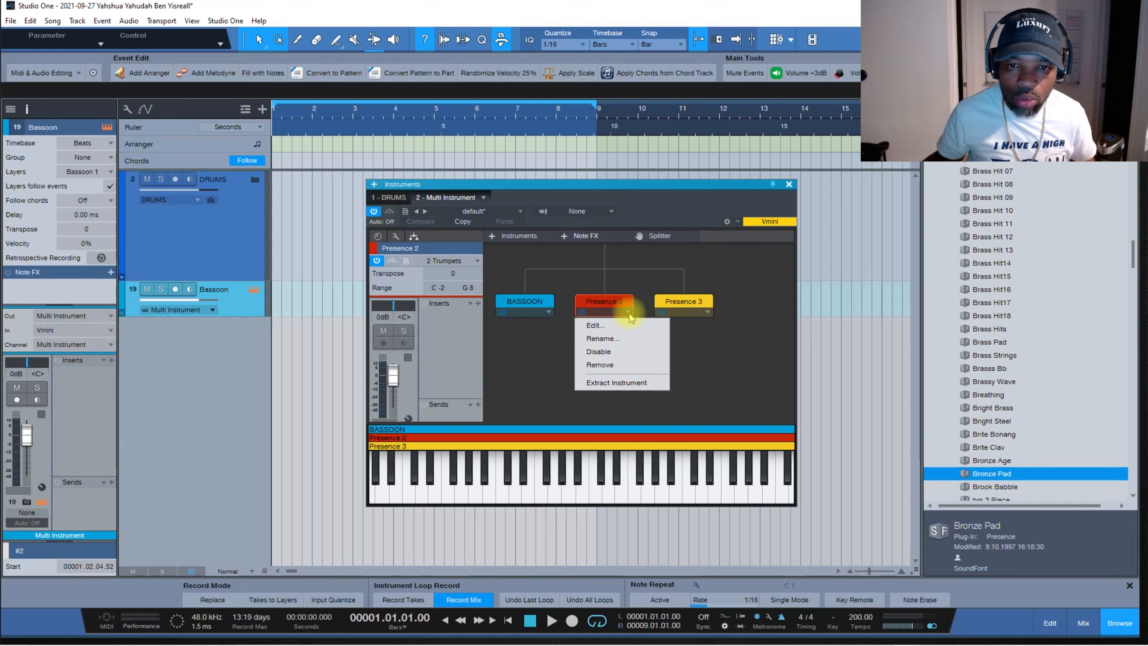
{"action": "left_click", "coordinate": [610, 339]}
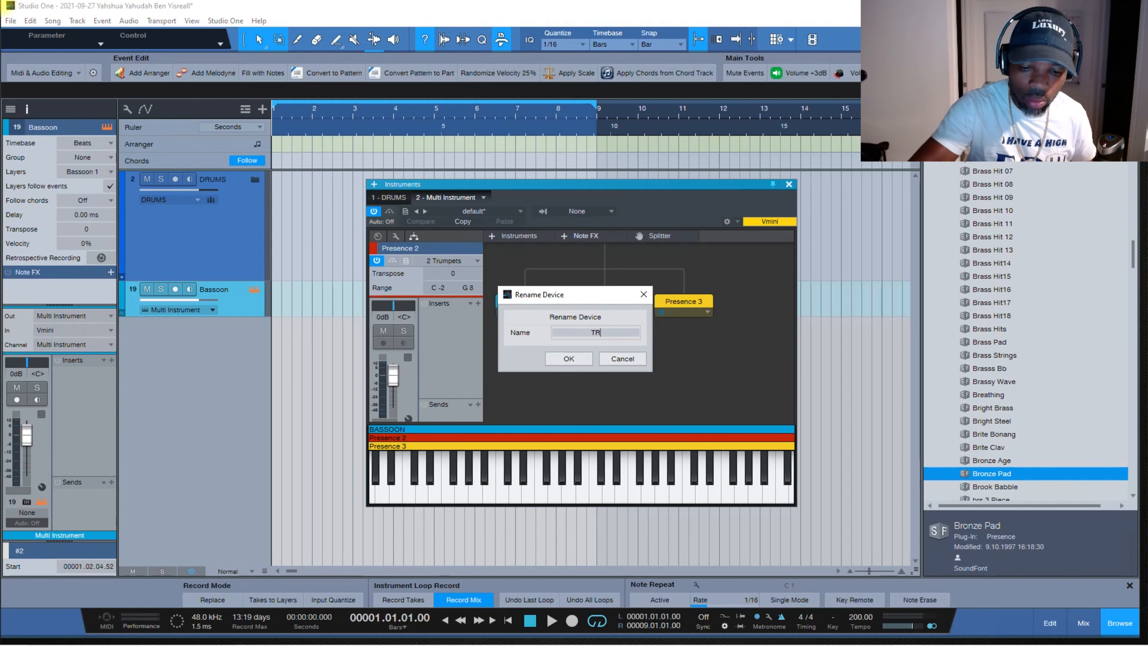
{"action": "key", "text": "Return"}
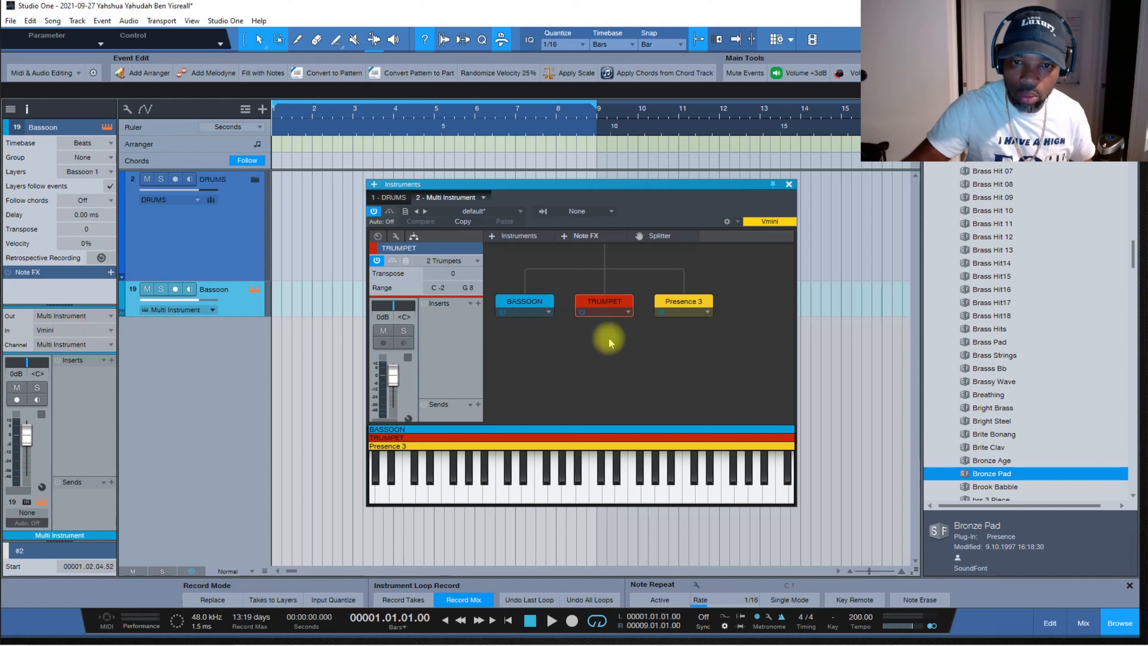
Rename the third layer, Presence 3 with the Bronze Pad preset, as PAD.
{"action": "left_click", "coordinate": [690, 307]}
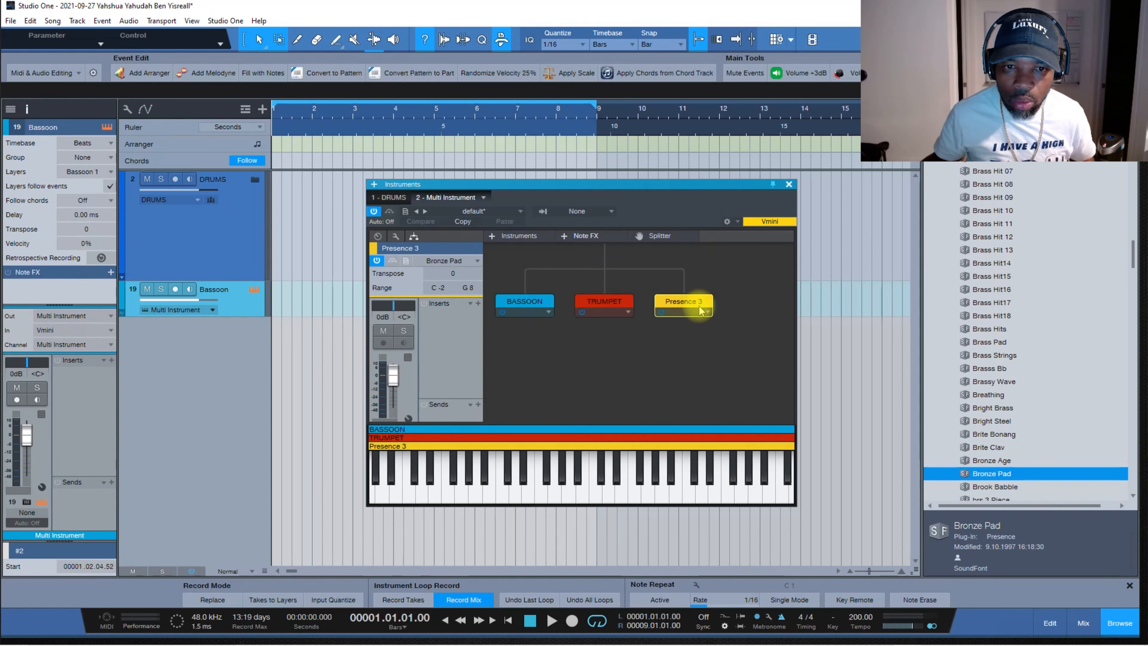
{"action": "left_click", "coordinate": [706, 312]}
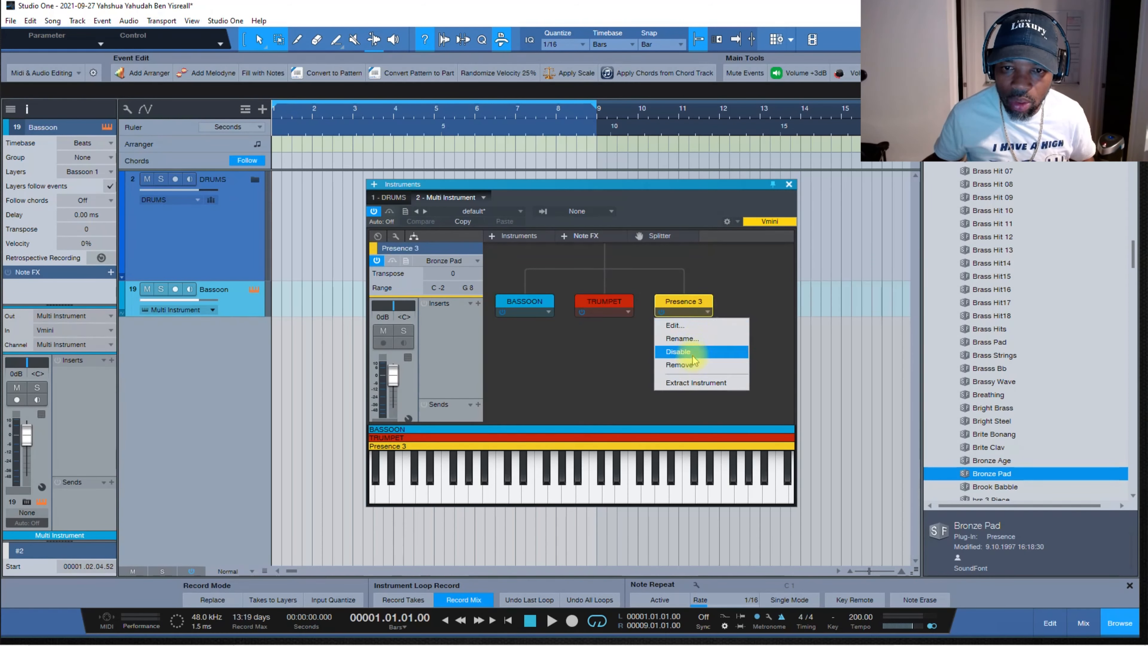
{"action": "left_click", "coordinate": [693, 345]}
{"action": "type", "text": "PAD"}
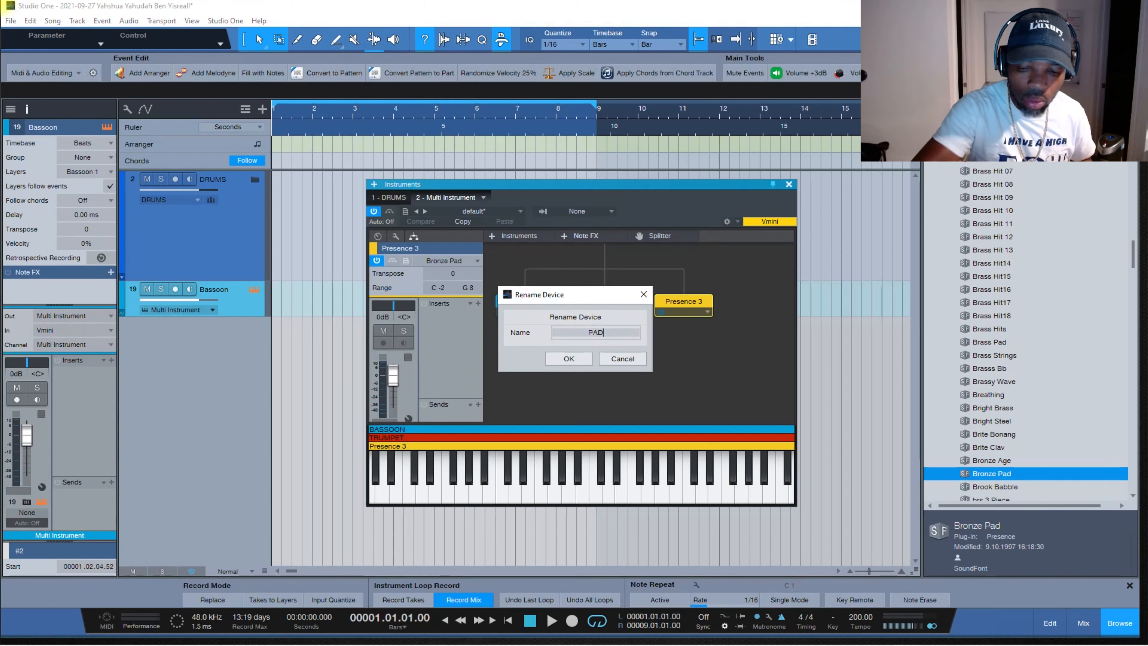
{"action": "key", "text": "Return"}
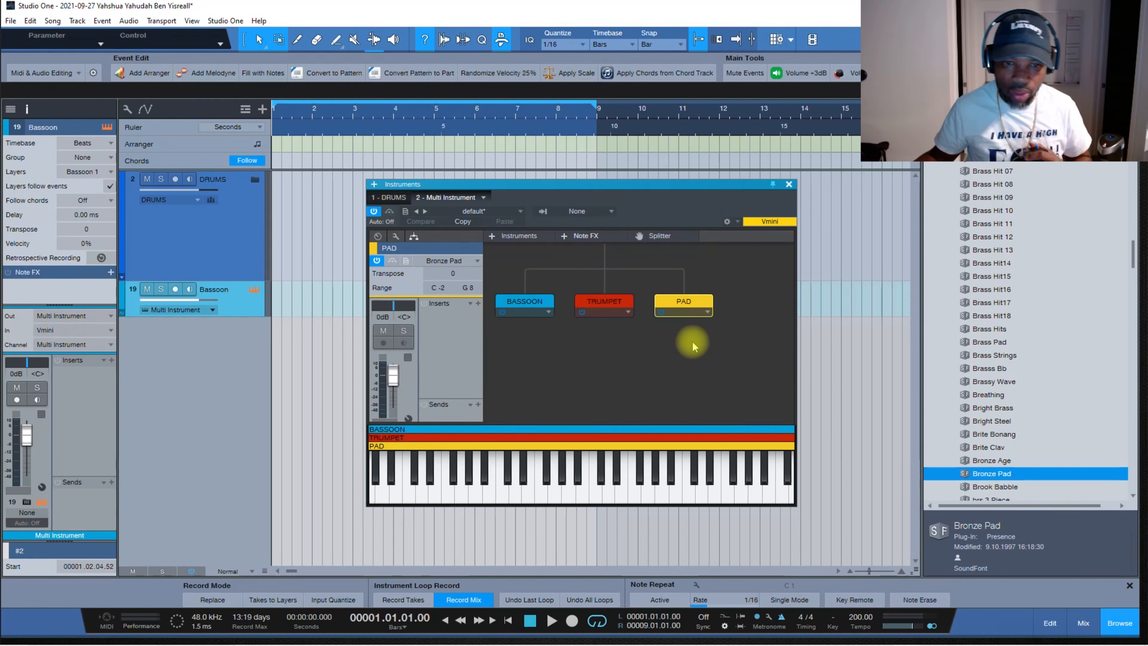
Enable monitoring on the Bassoon track and pan the multi instrument's TRUMPET layer fully right.
{"action": "left_click", "coordinate": [177, 290]}
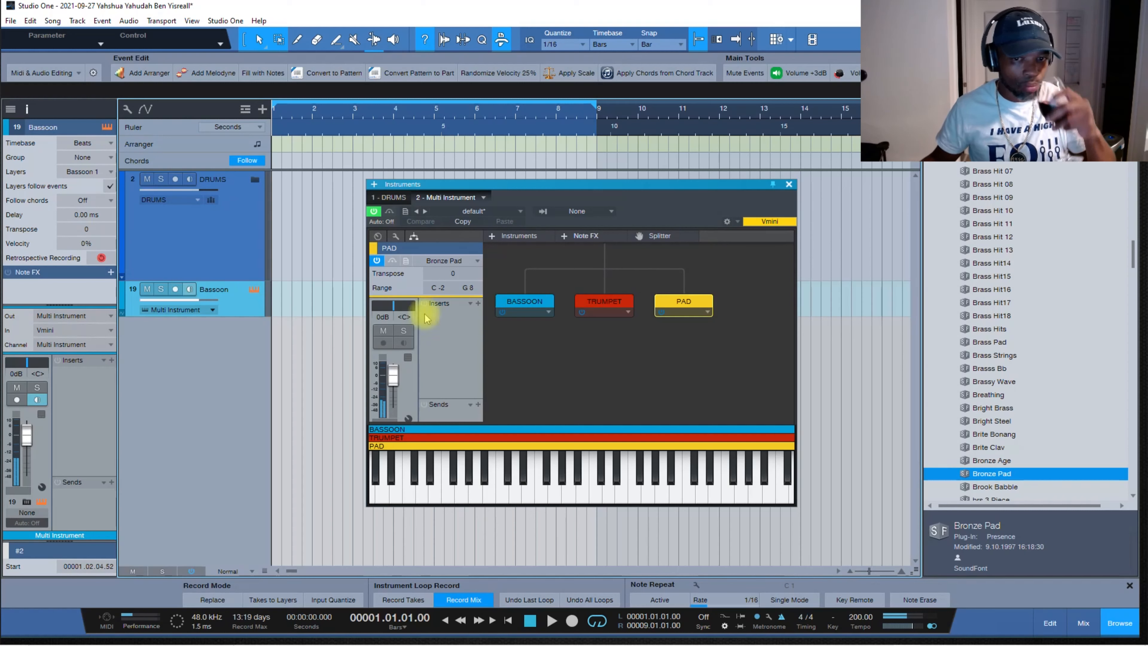
{"action": "left_click", "coordinate": [525, 308]}
{"action": "left_click", "coordinate": [603, 302]}
{"action": "left_click_drag", "start_coordinate": [390, 306], "coordinate": [457, 312]}
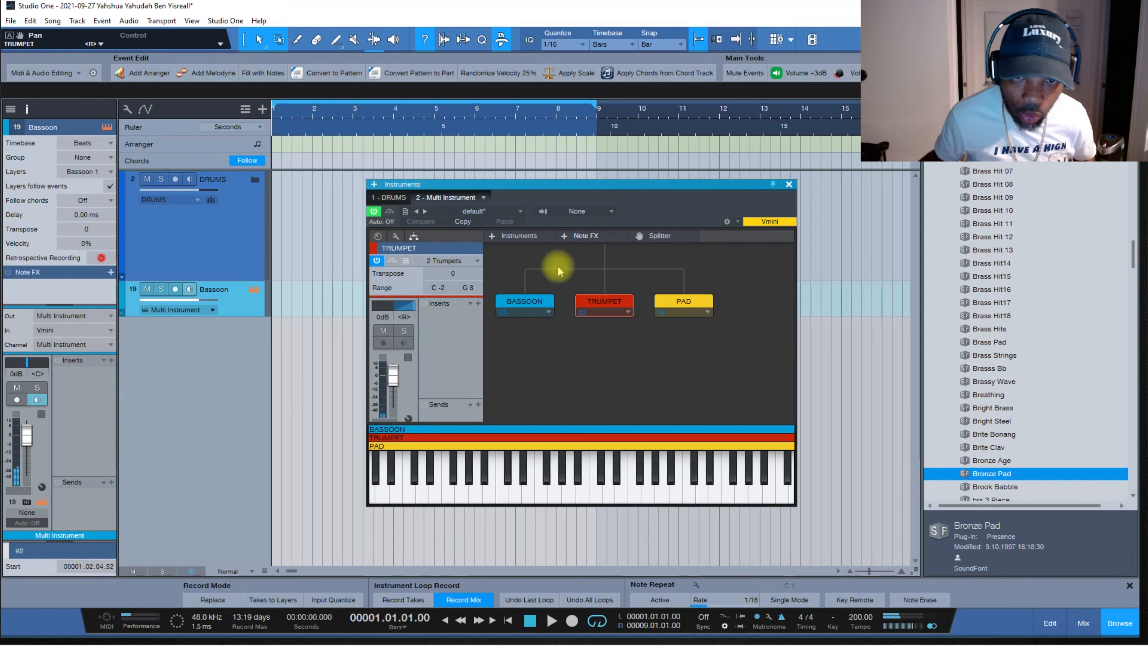
Enlarge the multi instrument window and reposition it higher over the arrangement.
{"action": "left_click_drag", "start_coordinate": [574, 183], "coordinate": [541, 167]}
{"action": "left_click_drag", "start_coordinate": [761, 488], "coordinate": [910, 537]}
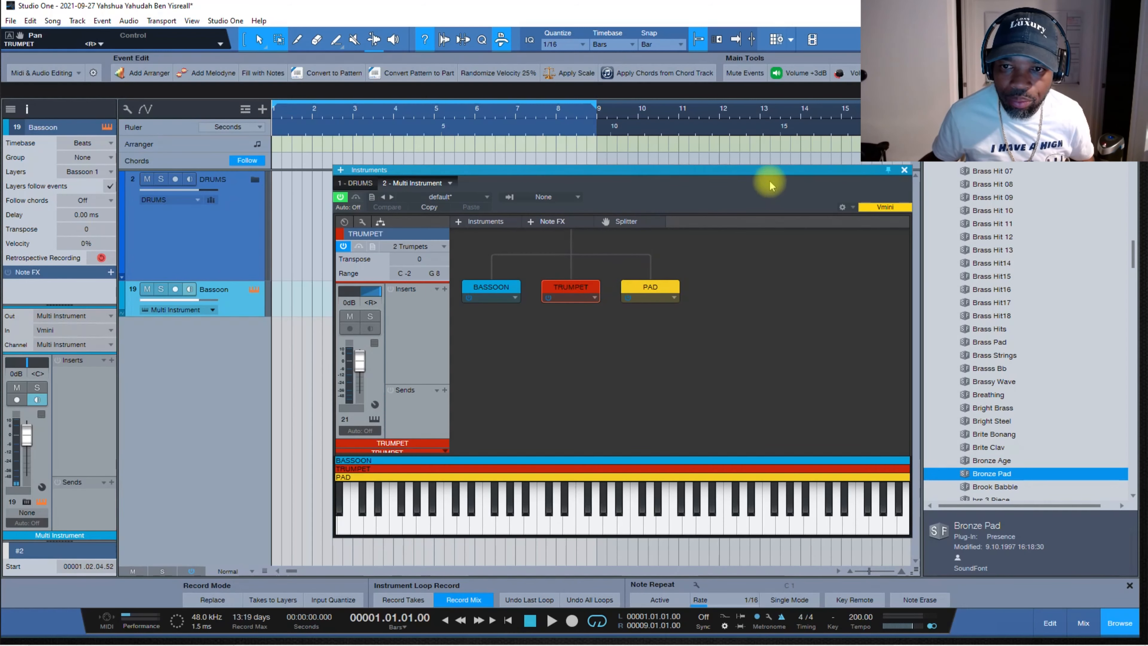
{"action": "left_click_drag", "start_coordinate": [774, 172], "coordinate": [853, 69]}
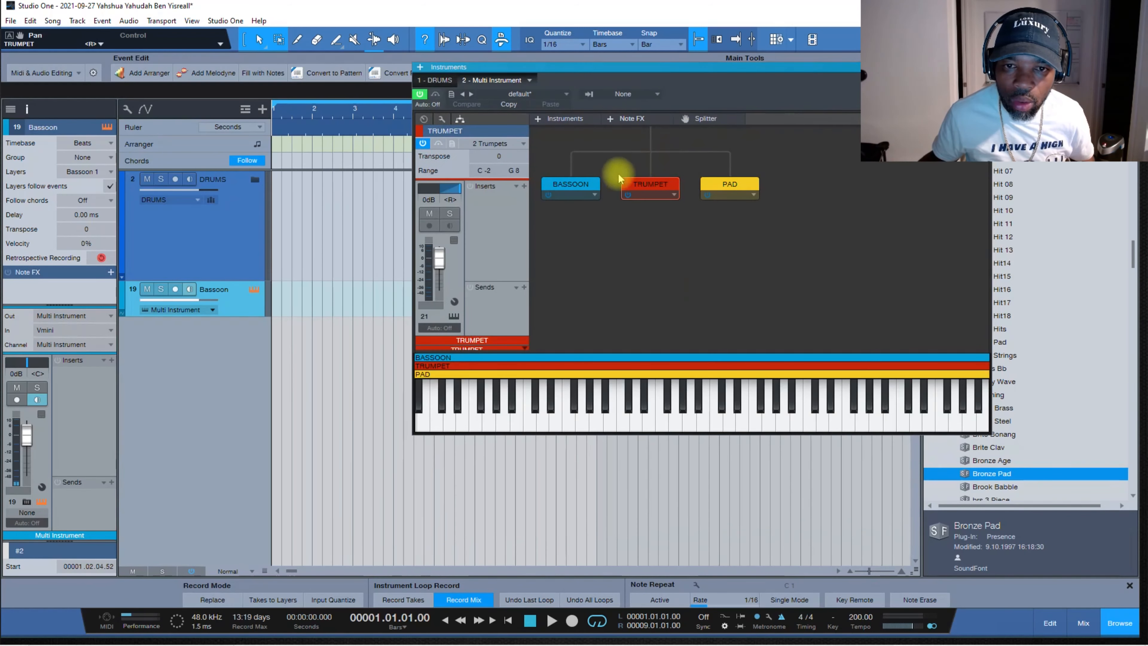
View the PAD layer's Presence editor from the layer diagram and close it again.
{"action": "double_click", "coordinate": [585, 186]}
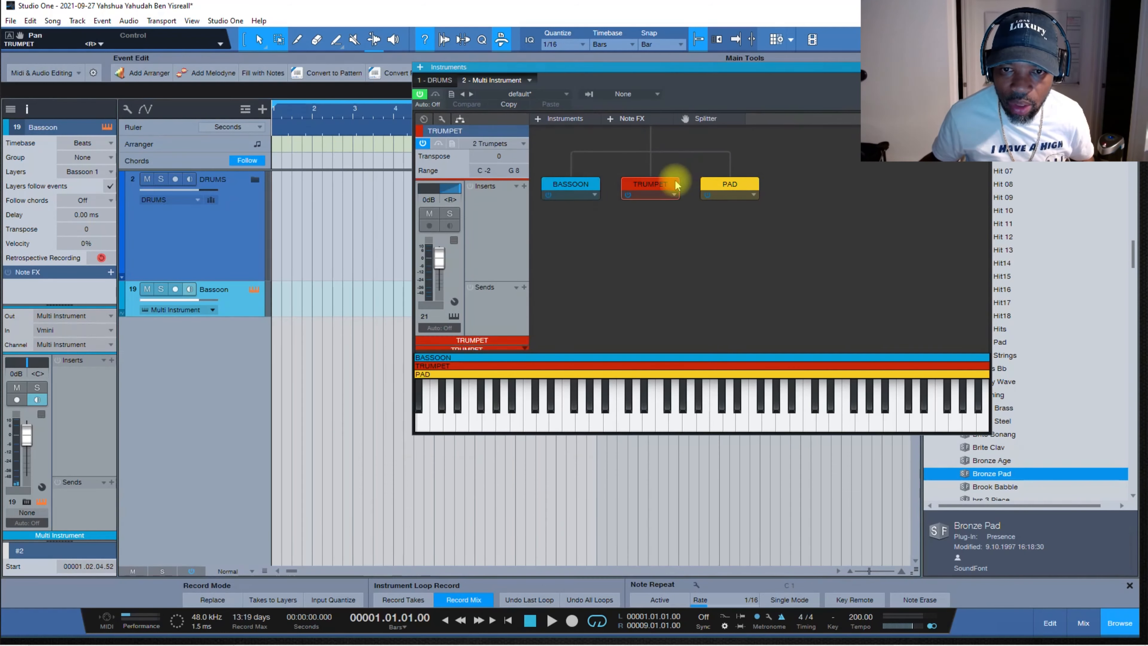
{"action": "double_click", "coordinate": [675, 181]}
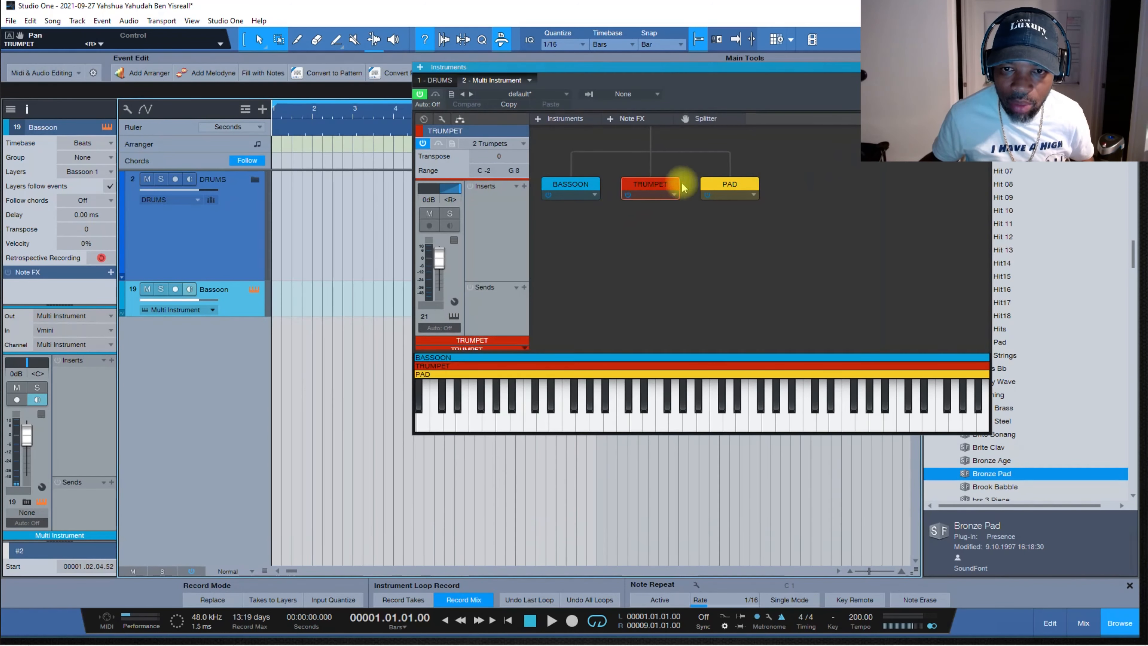
{"action": "double_click", "coordinate": [717, 182]}
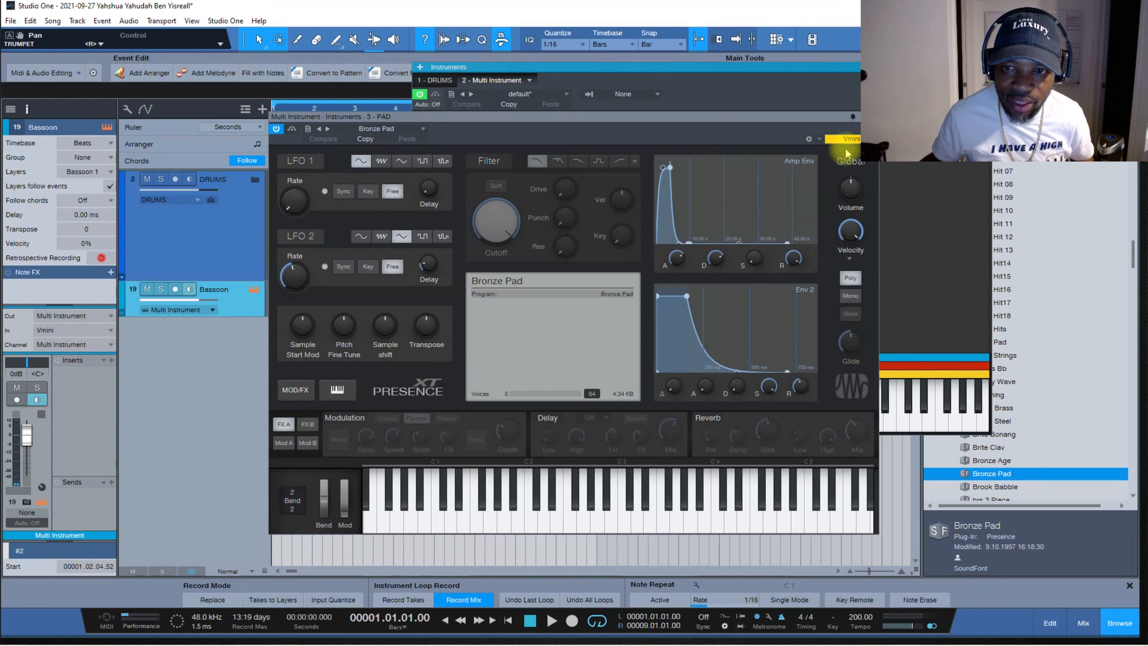
{"action": "left_click", "coordinate": [870, 116]}
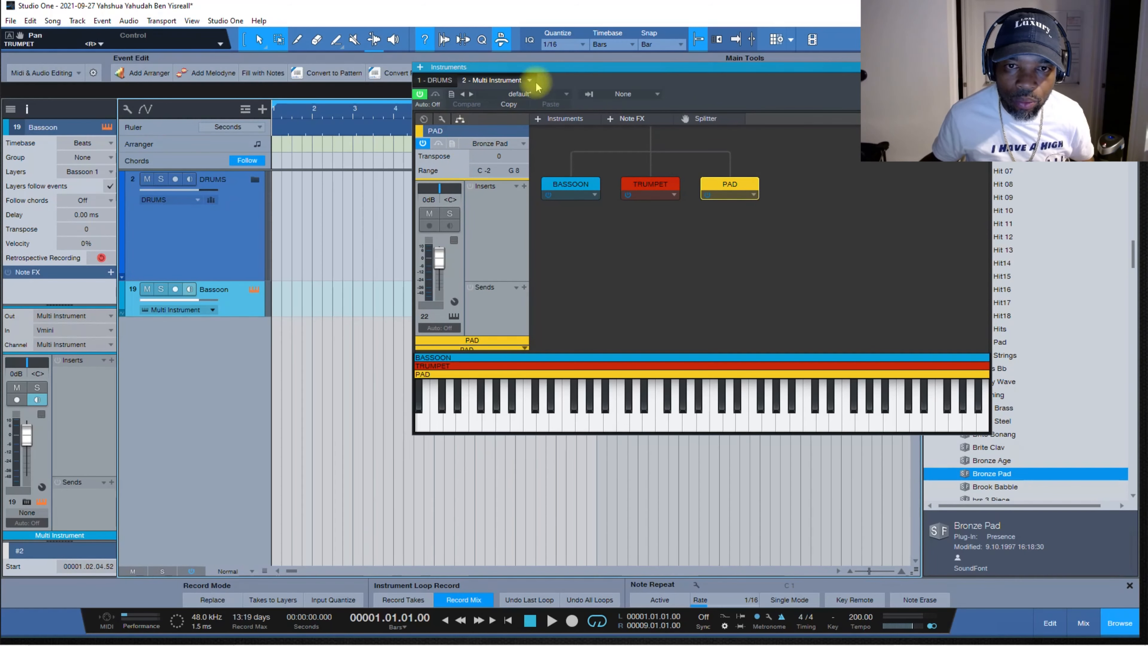
Look over the multi instrument's macro knobs and buttons, expanding the X/Y pads and comparing them with the layer routing view.
{"action": "left_click_drag", "start_coordinate": [566, 68], "coordinate": [700, 72]}
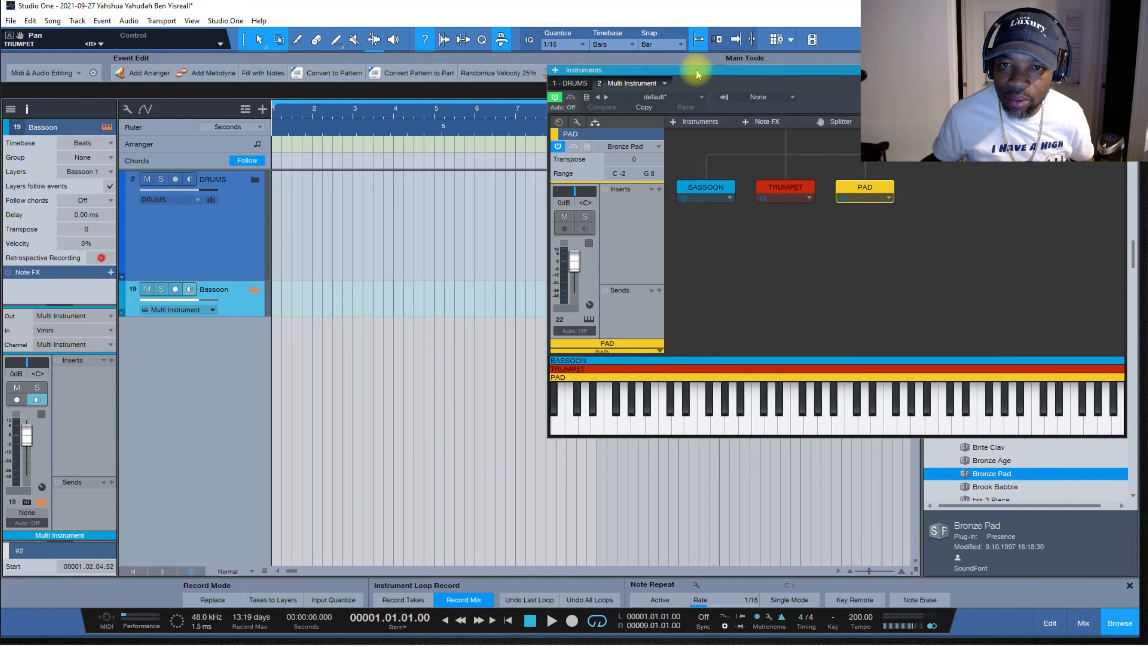
{"action": "left_click", "coordinate": [560, 122]}
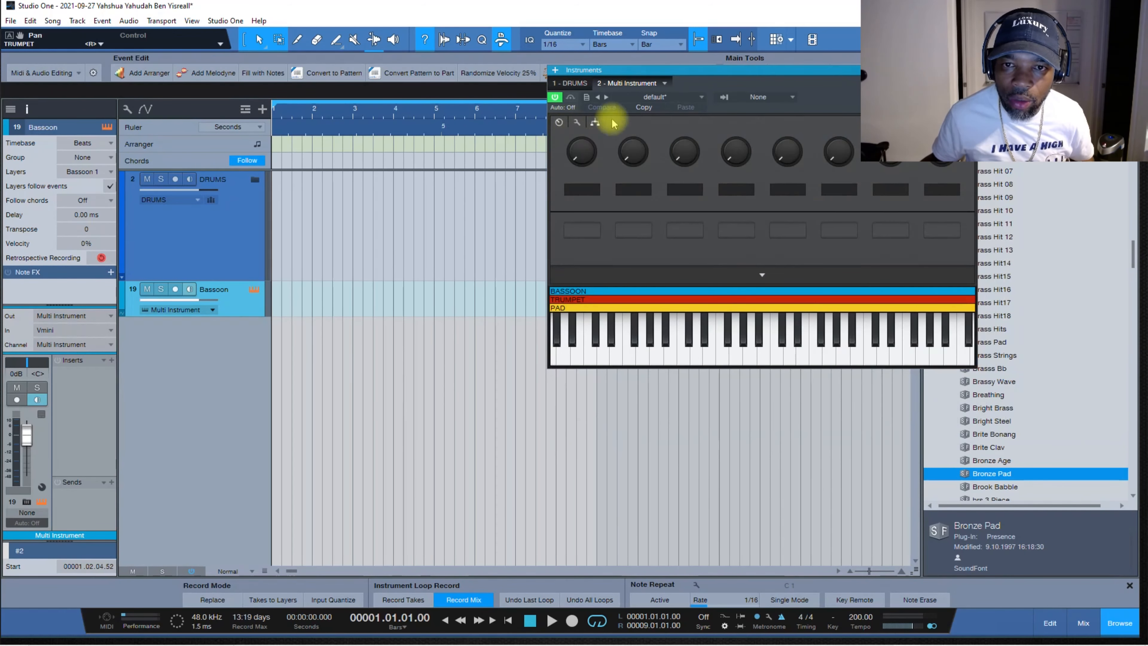
{"action": "left_click_drag", "start_coordinate": [684, 72], "coordinate": [186, 75]}
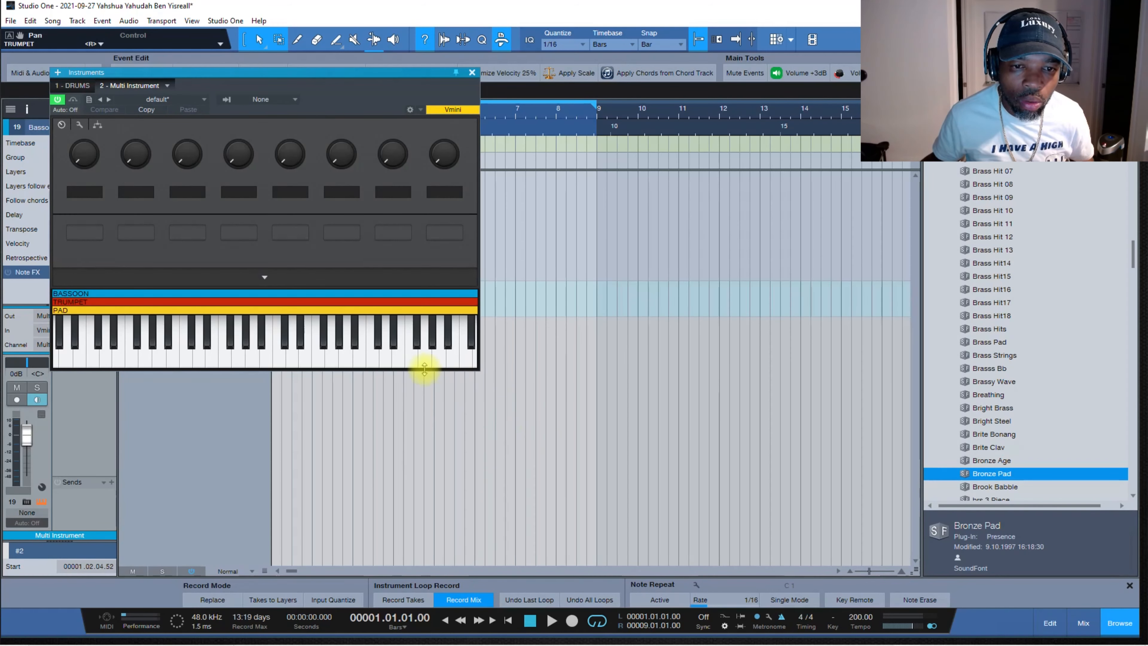
{"action": "left_click", "coordinate": [265, 277]}
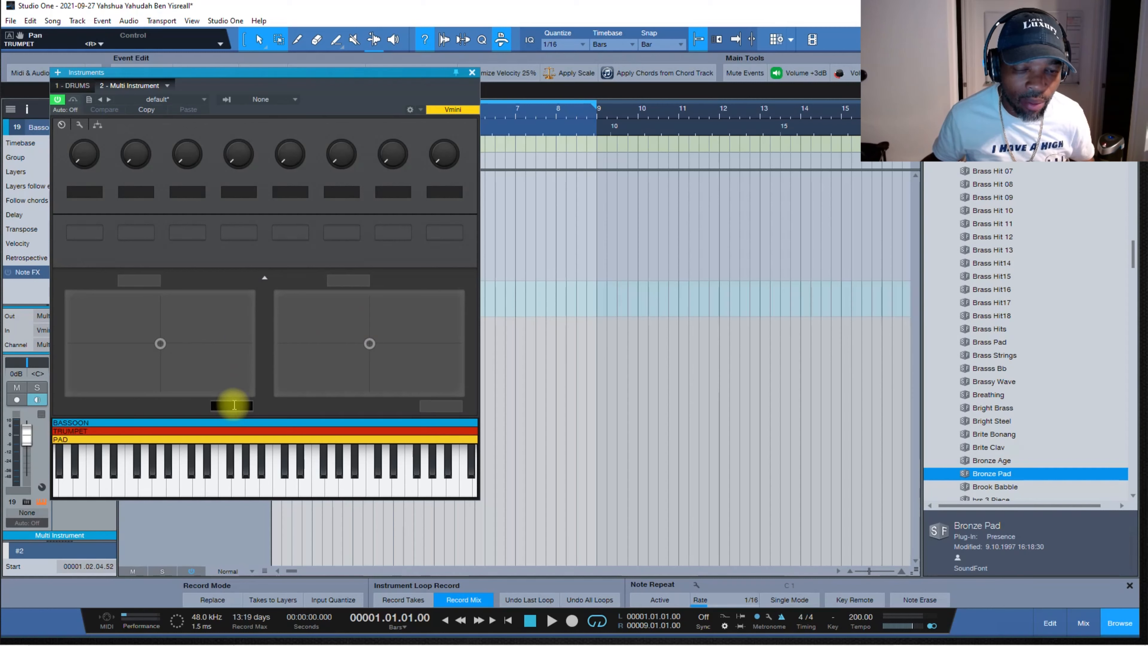
{"action": "left_click", "coordinate": [441, 405]}
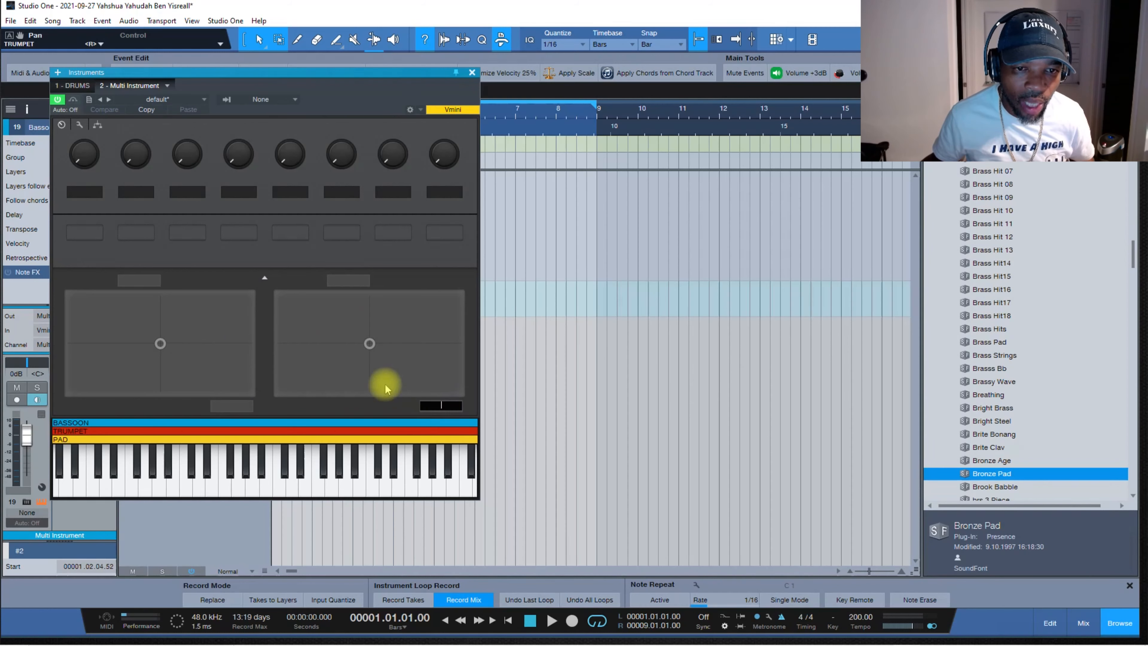
{"action": "left_click", "coordinate": [350, 281]}
{"action": "left_click", "coordinate": [158, 282]}
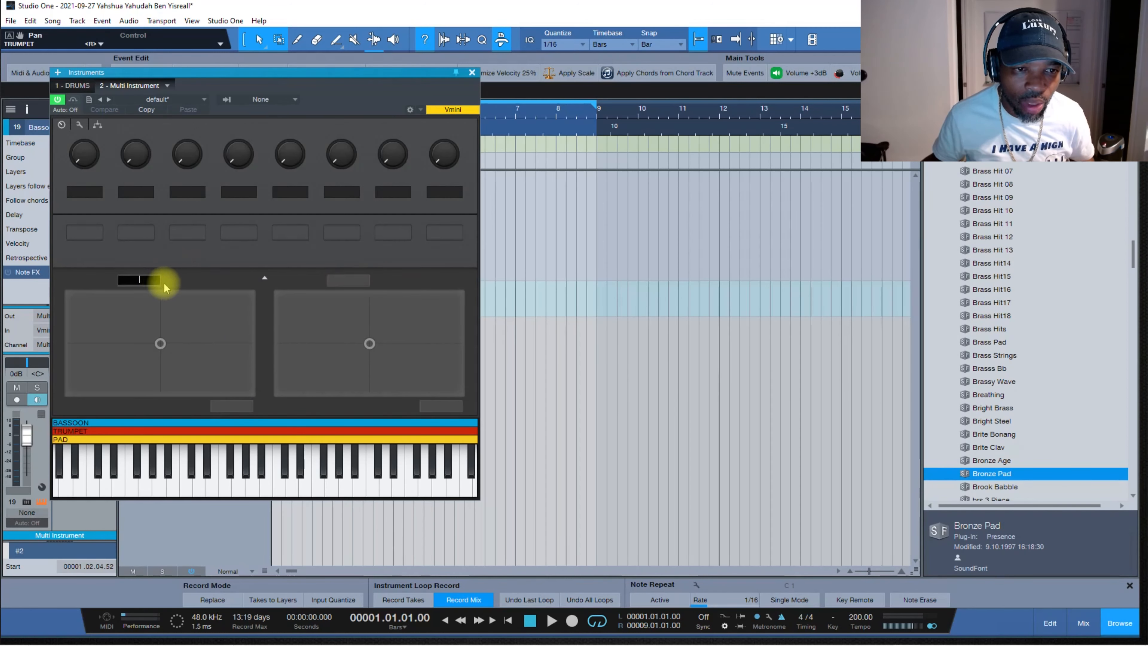
{"action": "left_click", "coordinate": [194, 279]}
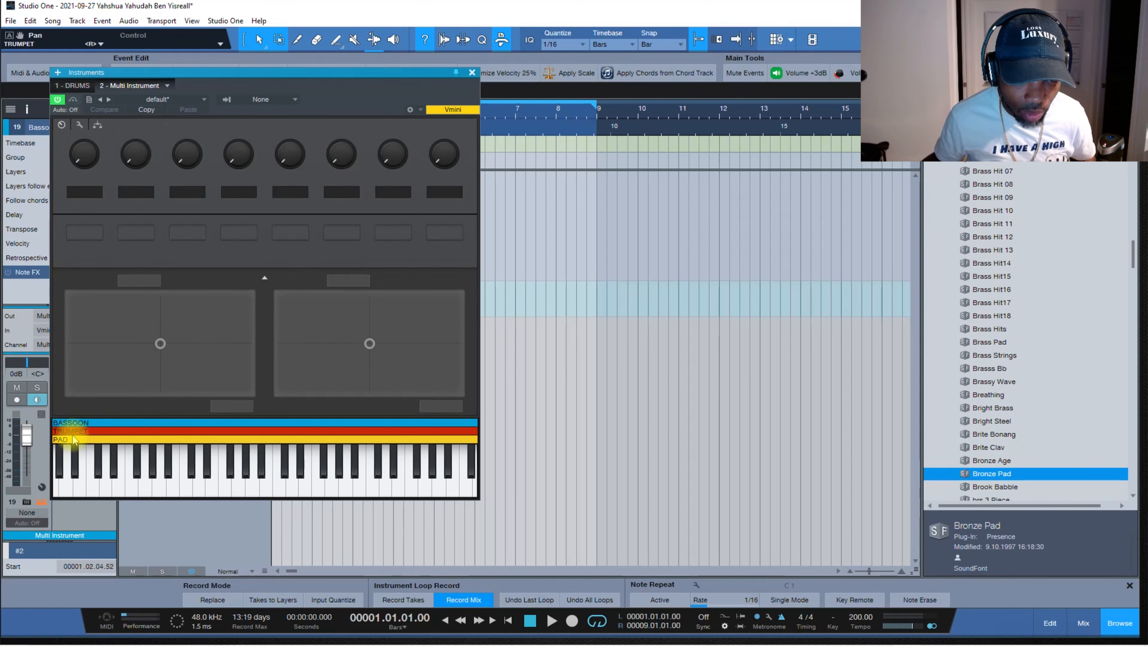
{"action": "left_click", "coordinate": [97, 125]}
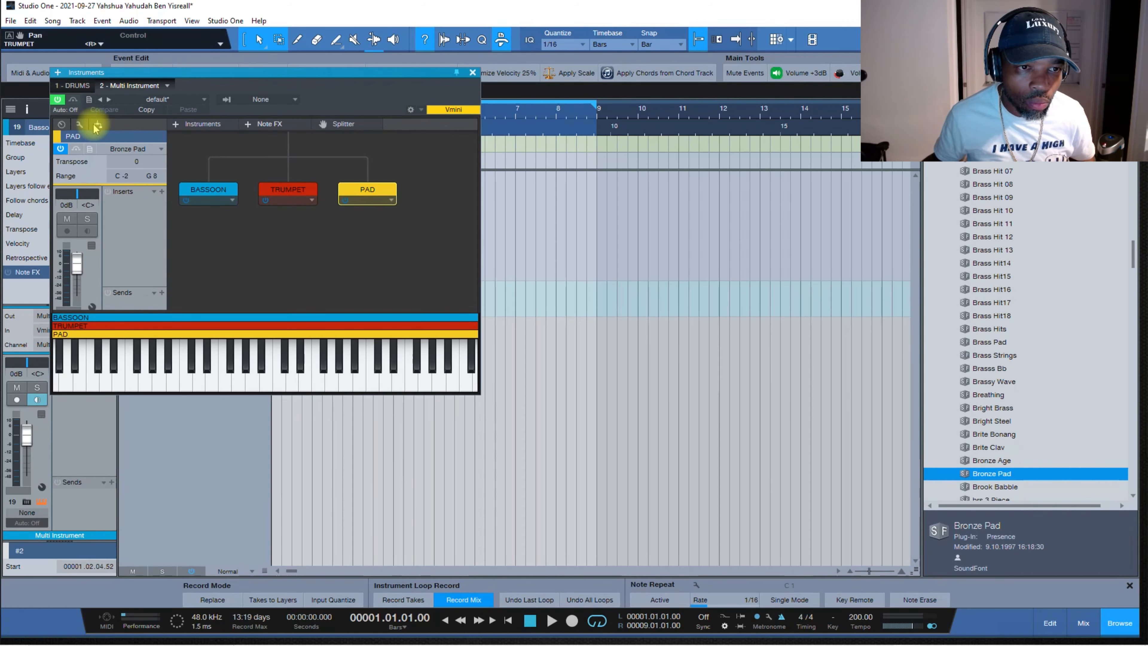
{"action": "left_click", "coordinate": [61, 126]}
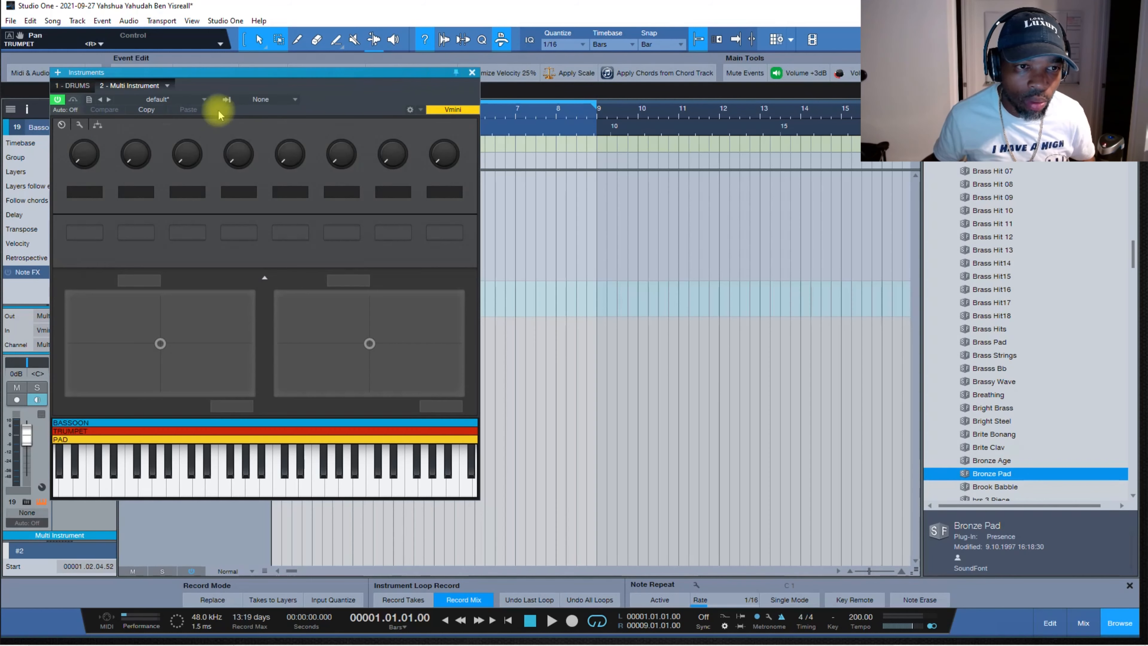
Open the BASSOON and TRUMPET layers' Presence editors beside the multi instrument window, finishing on the BASSOON editor.
{"action": "left_click", "coordinate": [97, 125]}
{"action": "double_click", "coordinate": [207, 192]}
{"action": "left_click_drag", "start_coordinate": [538, 121], "coordinate": [786, 31]}
{"action": "double_click", "coordinate": [289, 193]}
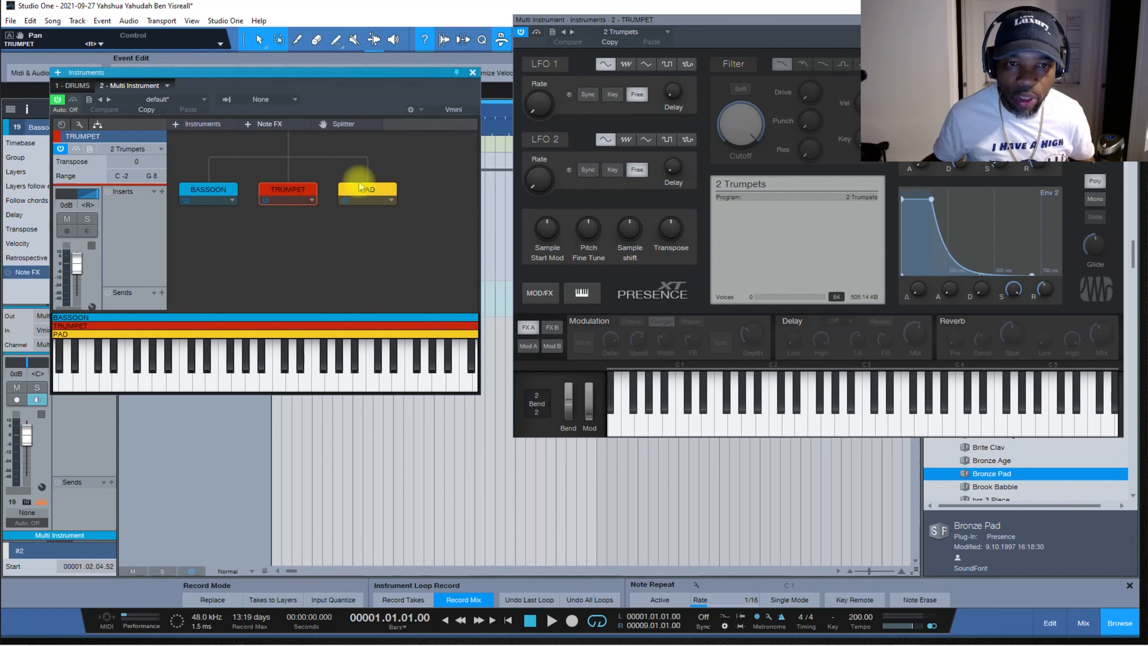
{"action": "left_click", "coordinate": [211, 190]}
Examine the macro control assignments and the BASSOON layer's available parameters under Instruments.
{"action": "left_click", "coordinate": [80, 125]}
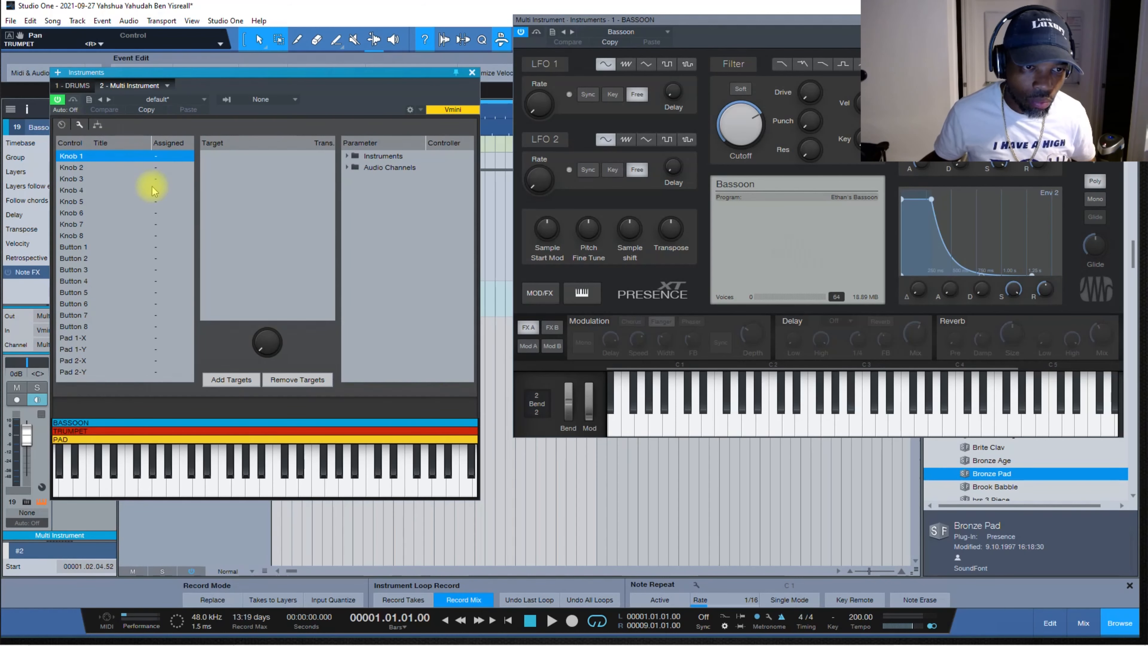
{"action": "left_click", "coordinate": [62, 124]}
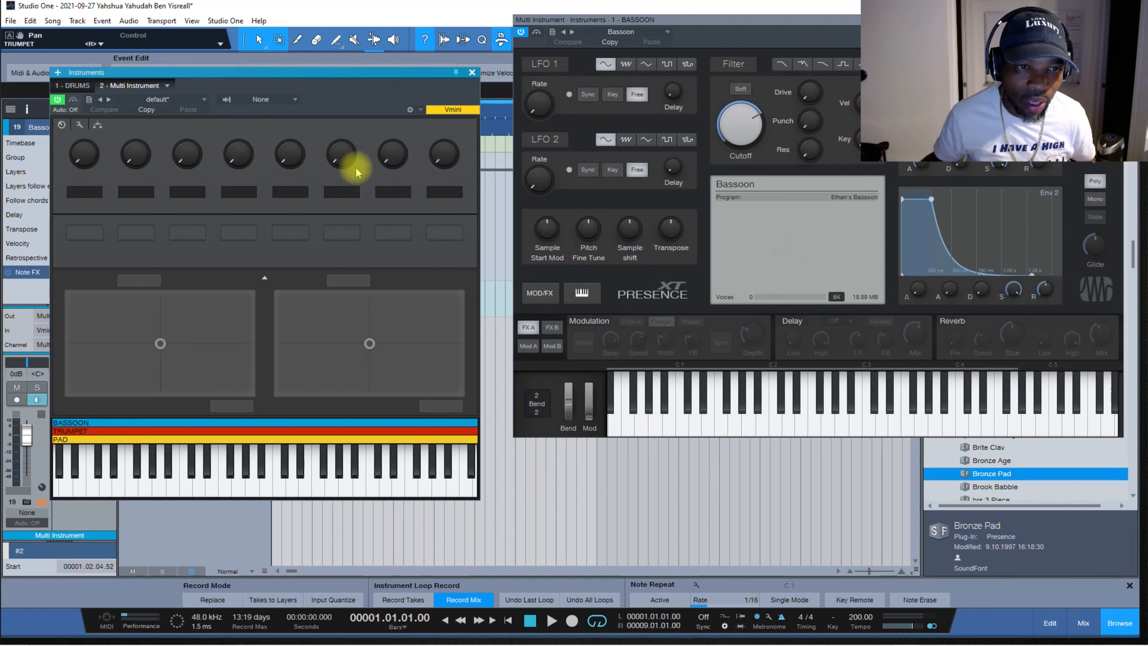
{"action": "left_click", "coordinate": [81, 126]}
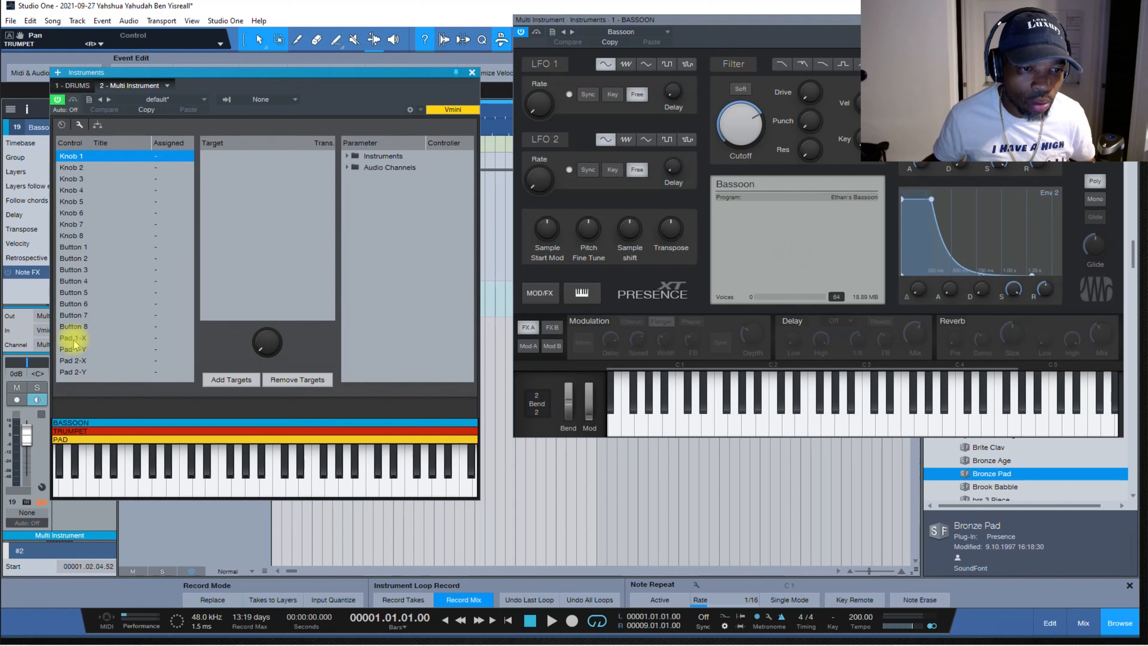
{"action": "left_click", "coordinate": [349, 157]}
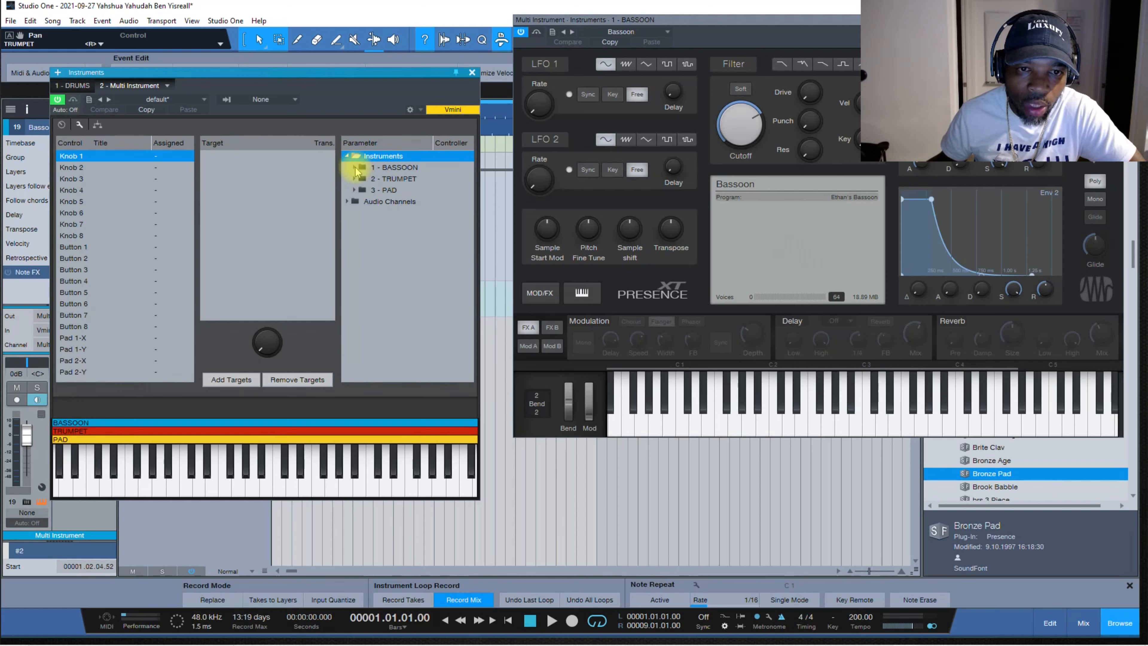
{"action": "left_click", "coordinate": [356, 169]}
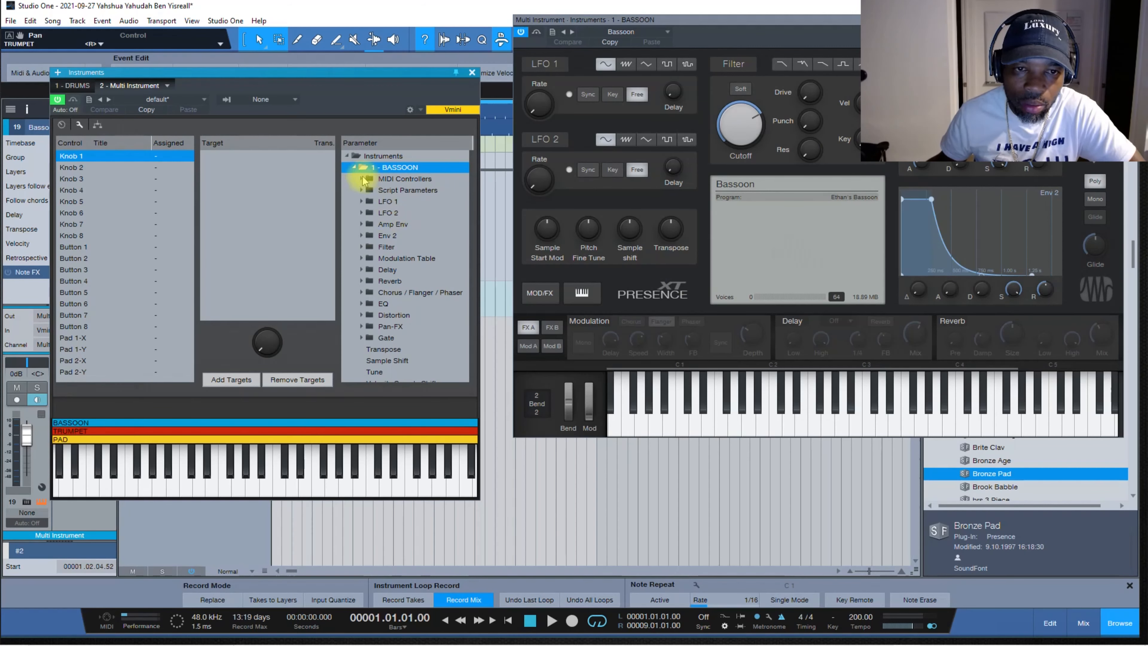
{"action": "left_click", "coordinate": [348, 156]}
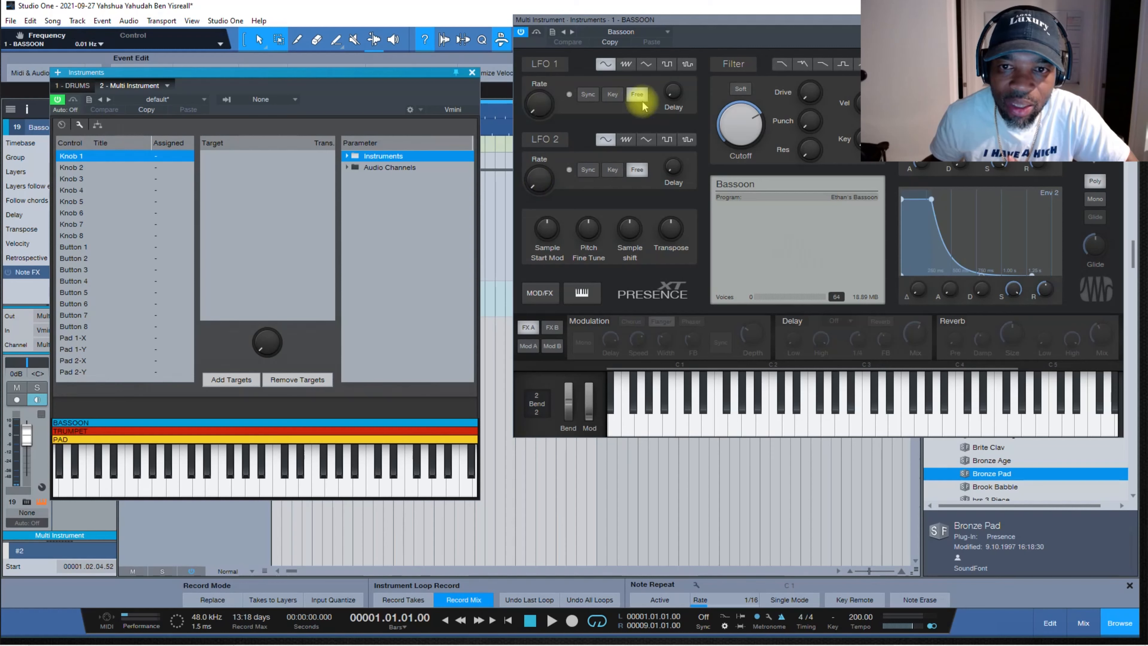
Switch LFO 1 of the BASSOON layer's Presence from Free to Key mode.
{"action": "left_click", "coordinate": [613, 94]}
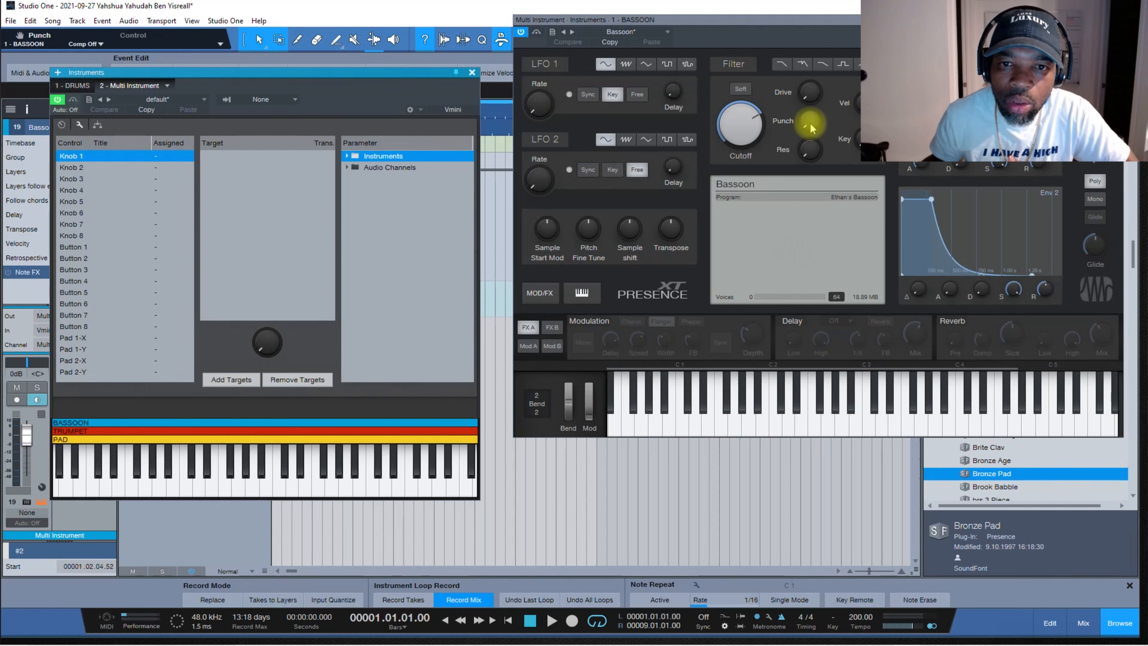
Assign the Frequency of the BASSOON layer's LFO 1 to Control1 on the Vmini controller.
{"action": "right_click", "coordinate": [538, 103]}
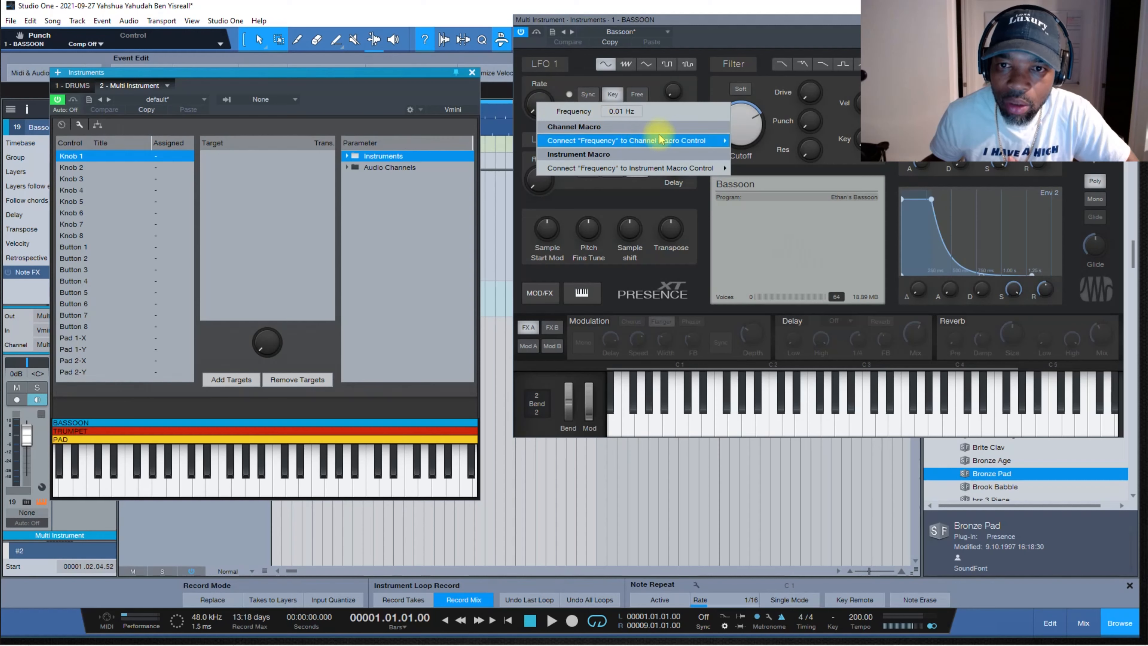
{"action": "left_click", "coordinate": [776, 79]}
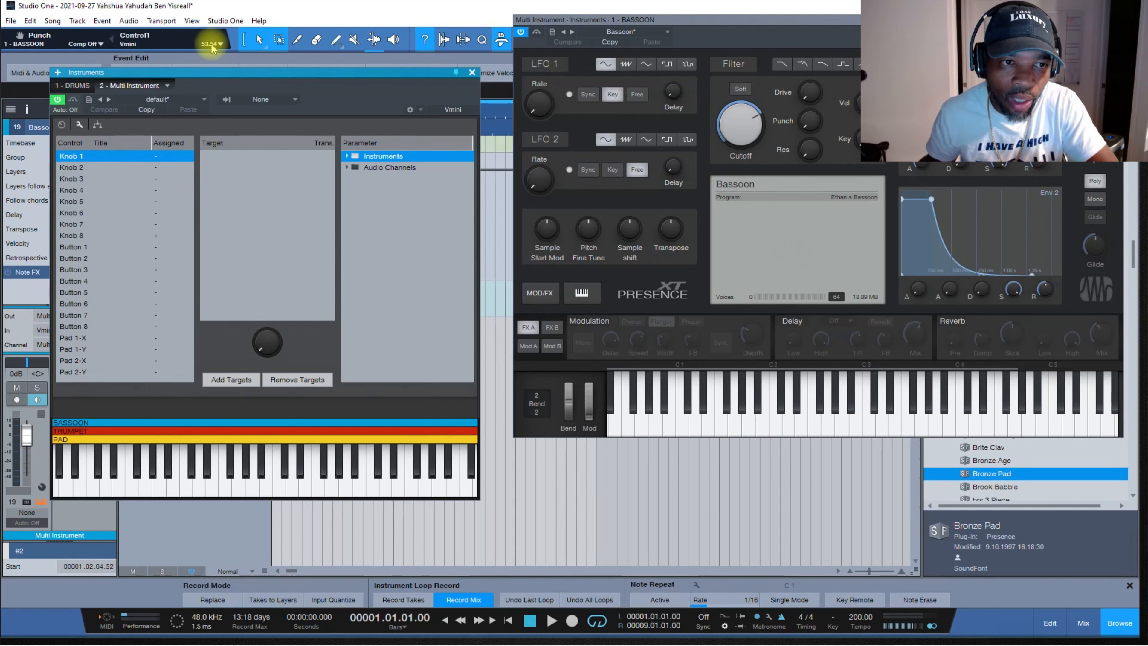
{"action": "right_click", "coordinate": [539, 108]}
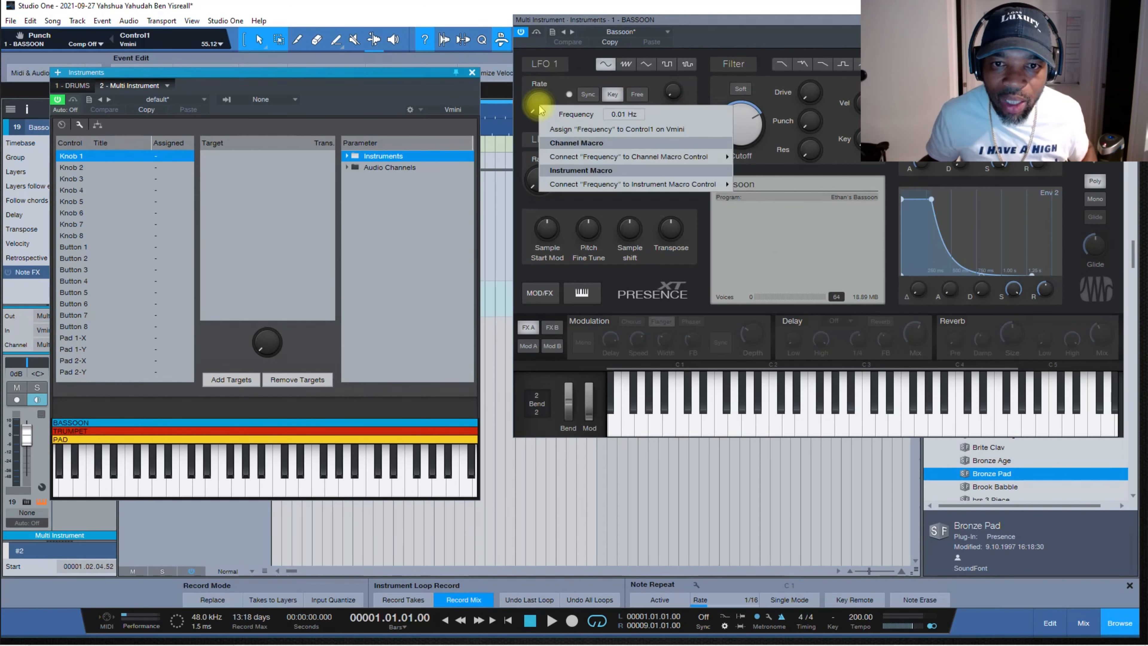
{"action": "mouse_move", "coordinate": [612, 158]}
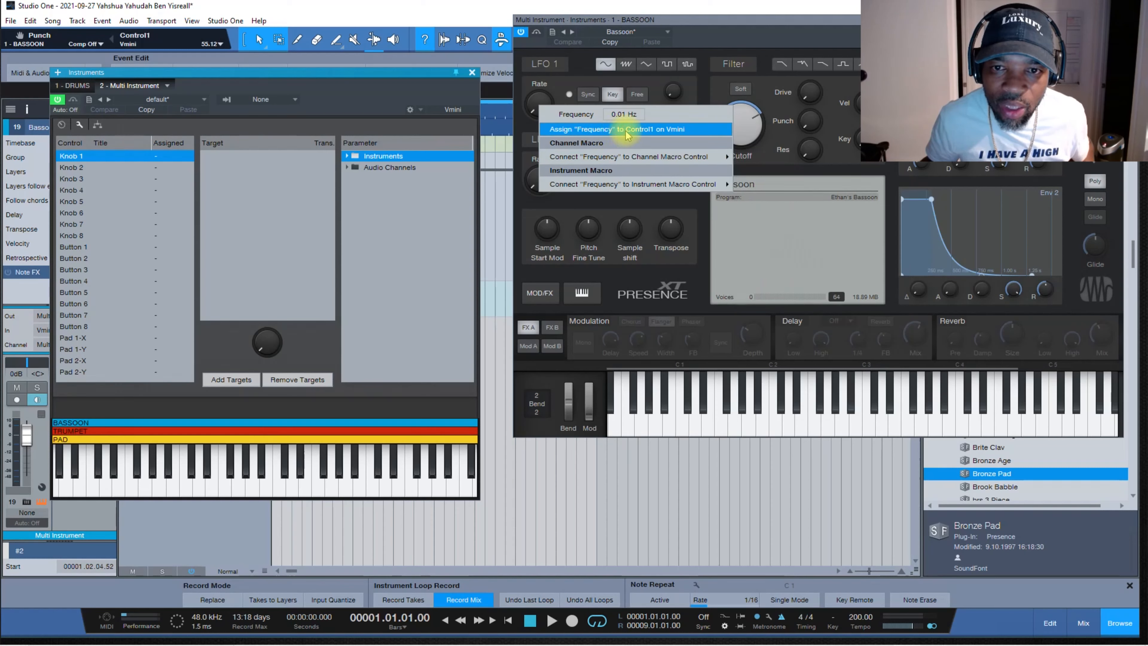
{"action": "left_click", "coordinate": [661, 131]}
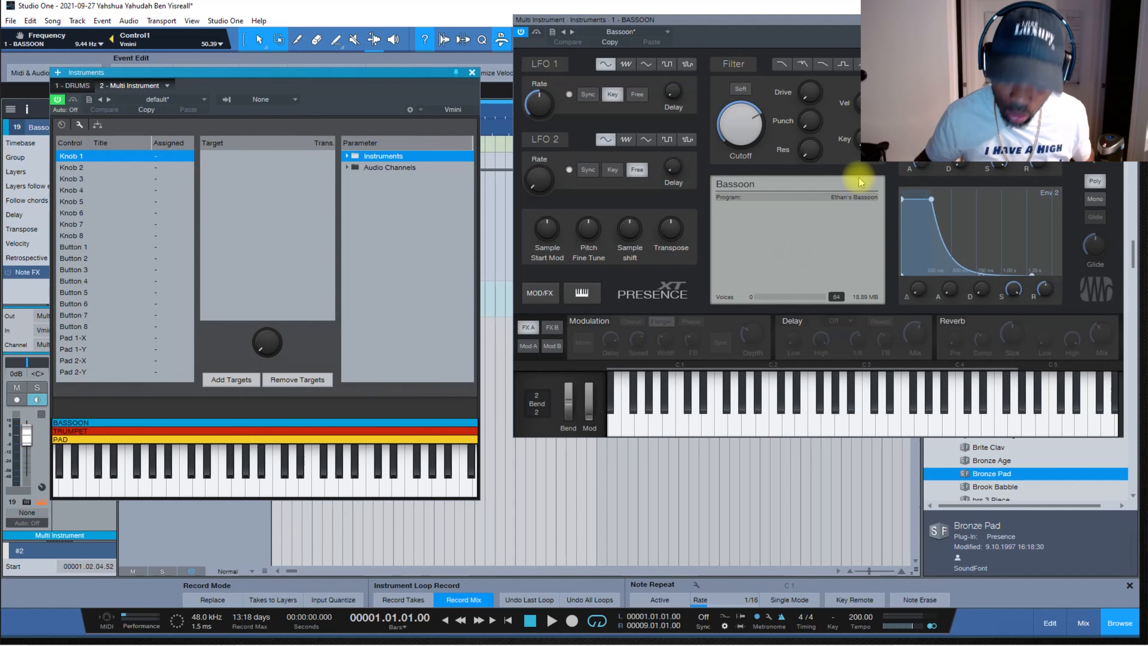
Assign LFO 2's Frequency and the multi instrument's macro Knob 1 to Control1 on the Vmini controller.
{"action": "right_click", "coordinate": [535, 181]}
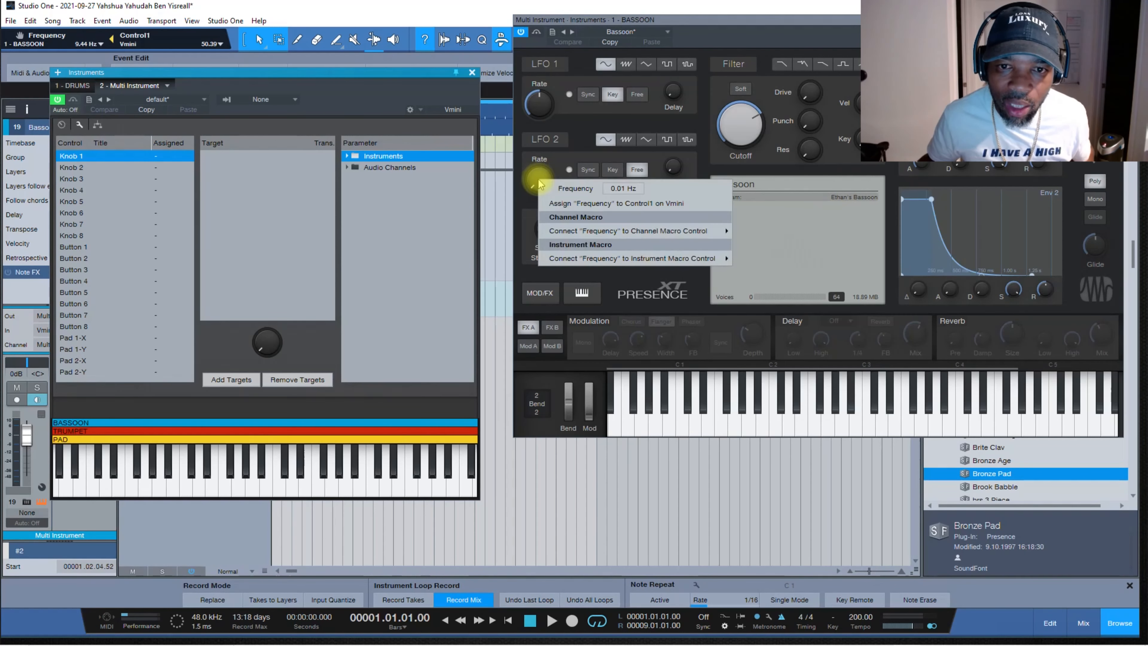
{"action": "left_click", "coordinate": [620, 204]}
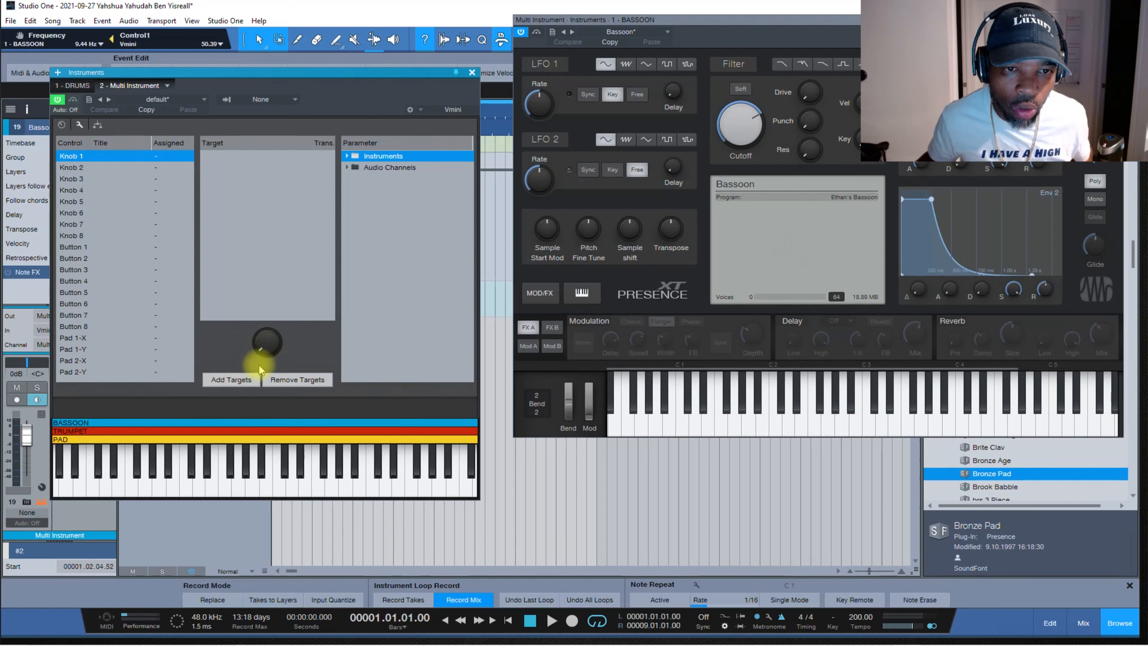
{"action": "right_click", "coordinate": [269, 345]}
{"action": "left_click", "coordinate": [335, 366]}
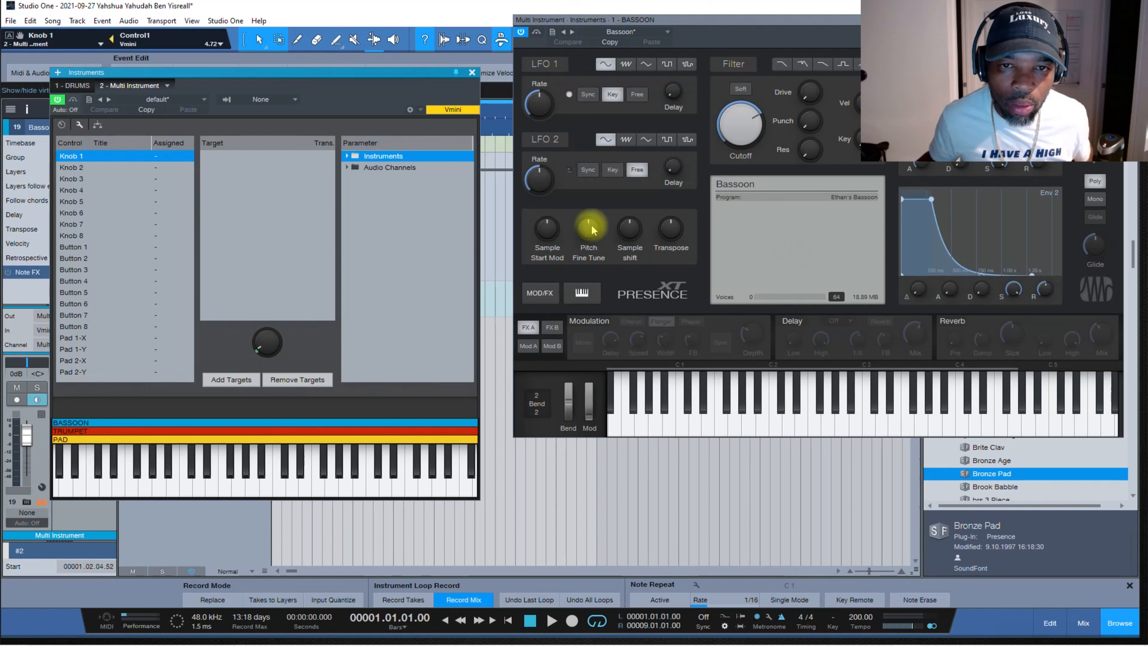
Connect the Frequency of both LFO 1 and LFO 2 to Instrument Macro Knob 1.
{"action": "right_click", "coordinate": [543, 105]}
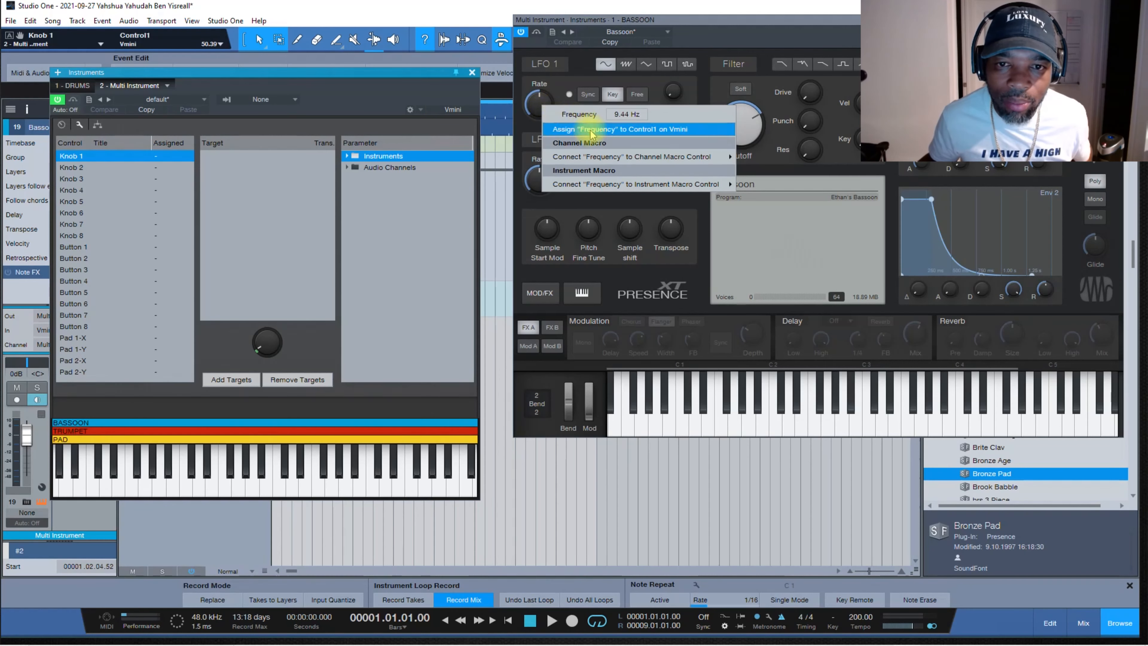
{"action": "mouse_move", "coordinate": [642, 185]}
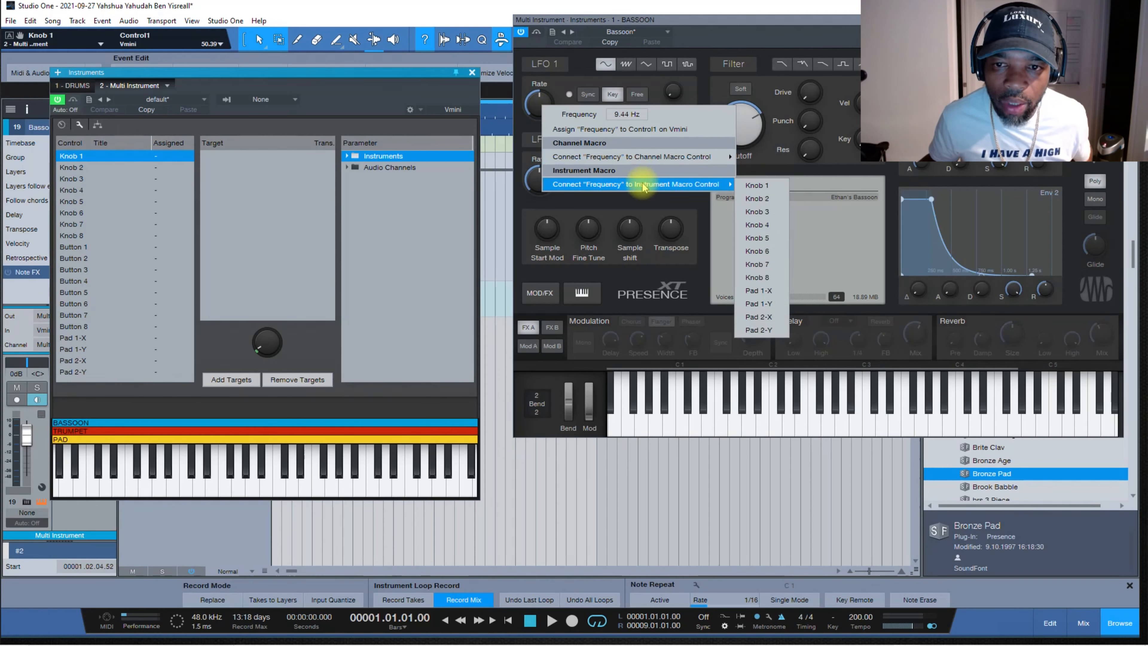
{"action": "left_click", "coordinate": [750, 186]}
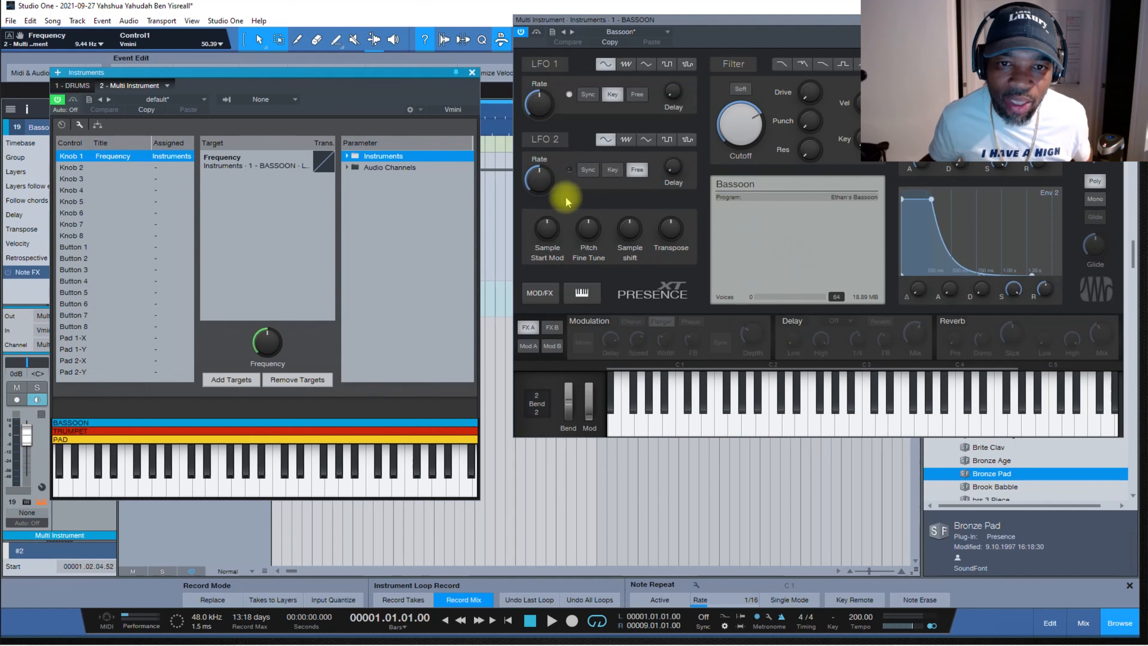
{"action": "right_click", "coordinate": [541, 180]}
{"action": "mouse_move", "coordinate": [683, 261]}
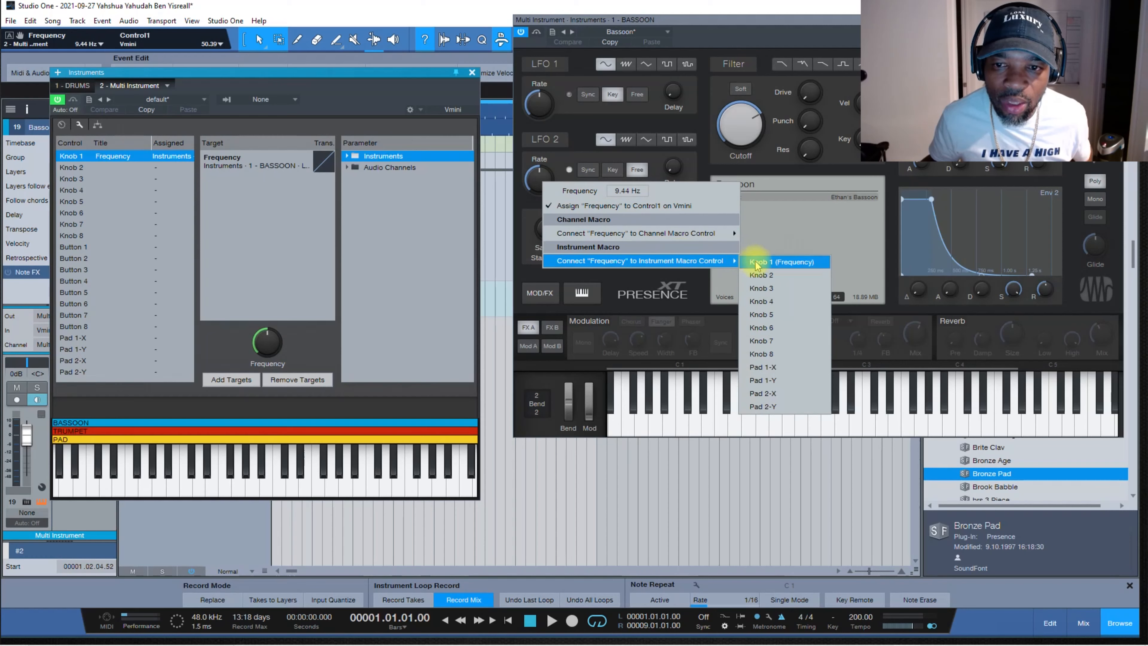
{"action": "left_click", "coordinate": [759, 266]}
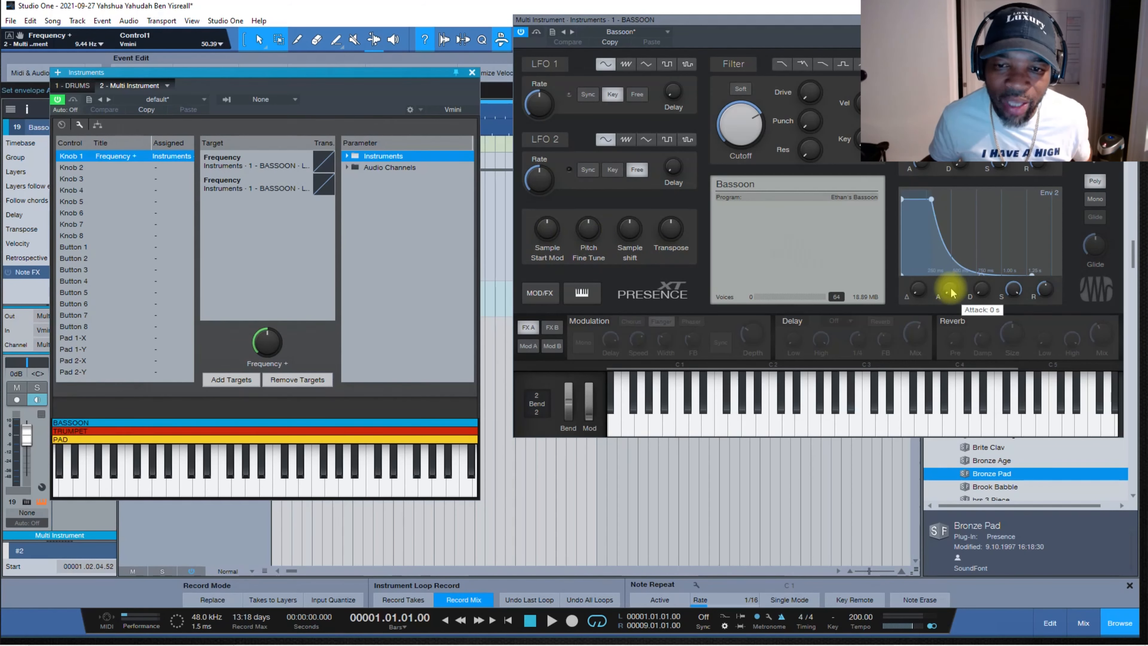
Connect the BASSOON layer's Reverb Tail to Instrument Macro Knob 1.
{"action": "right_click", "coordinate": [1010, 339]}
{"action": "mouse_move", "coordinate": [961, 415]}
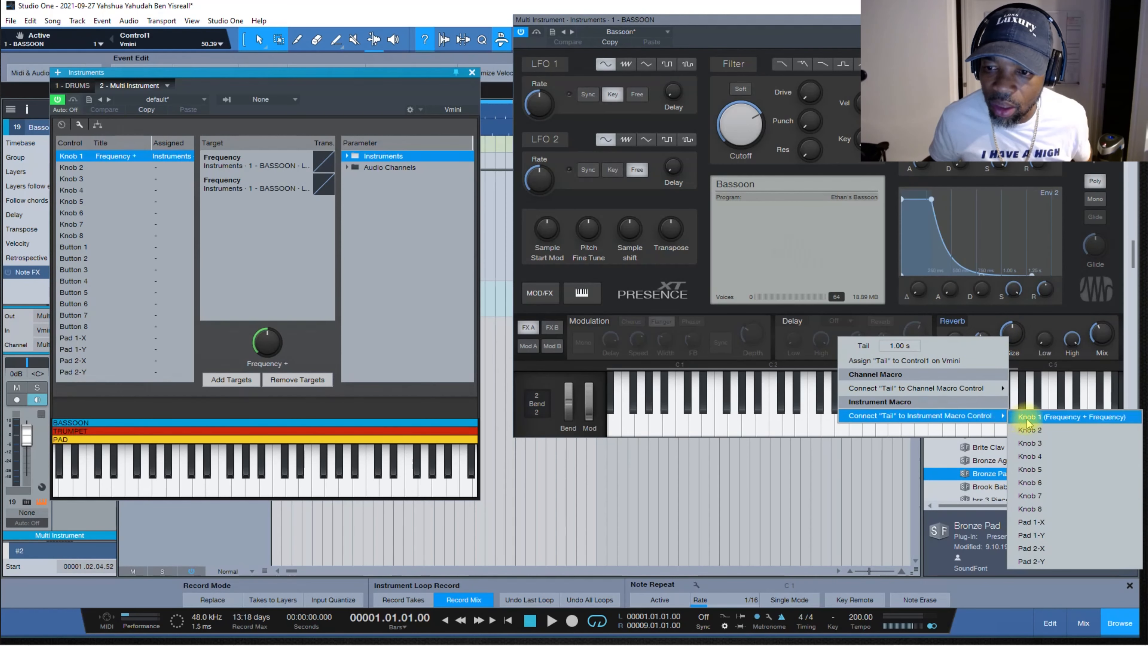
{"action": "left_click", "coordinate": [1016, 415]}
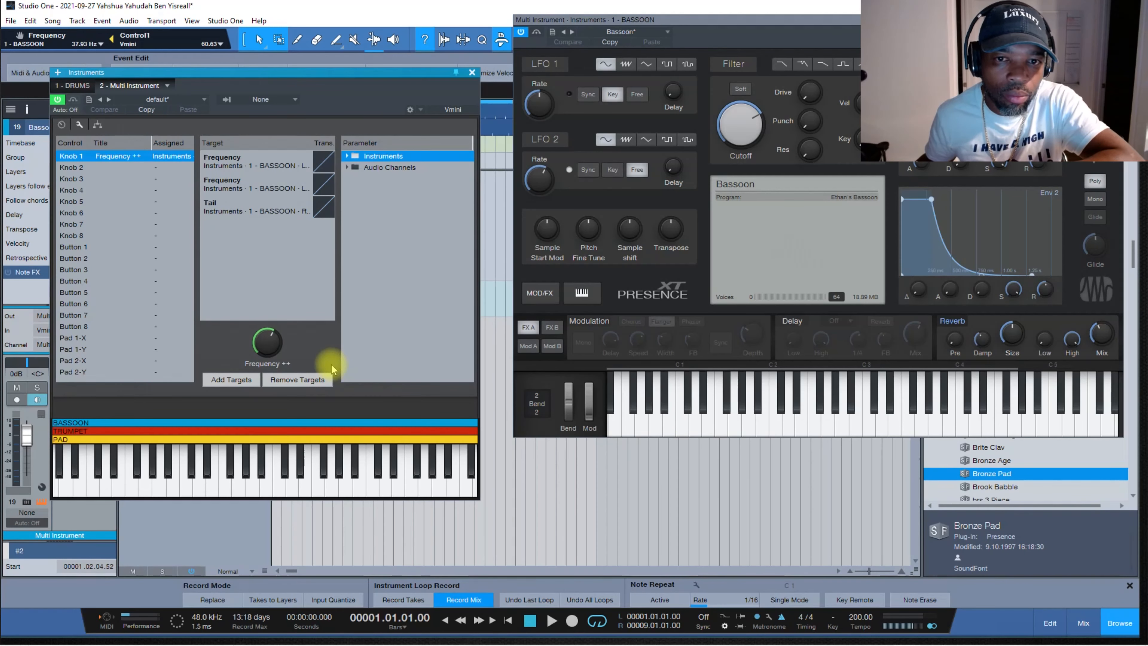
Assign LFO 1's Frequency to the hardware Control1 on Vmini again.
{"action": "mouse_move", "coordinate": [533, 119]}
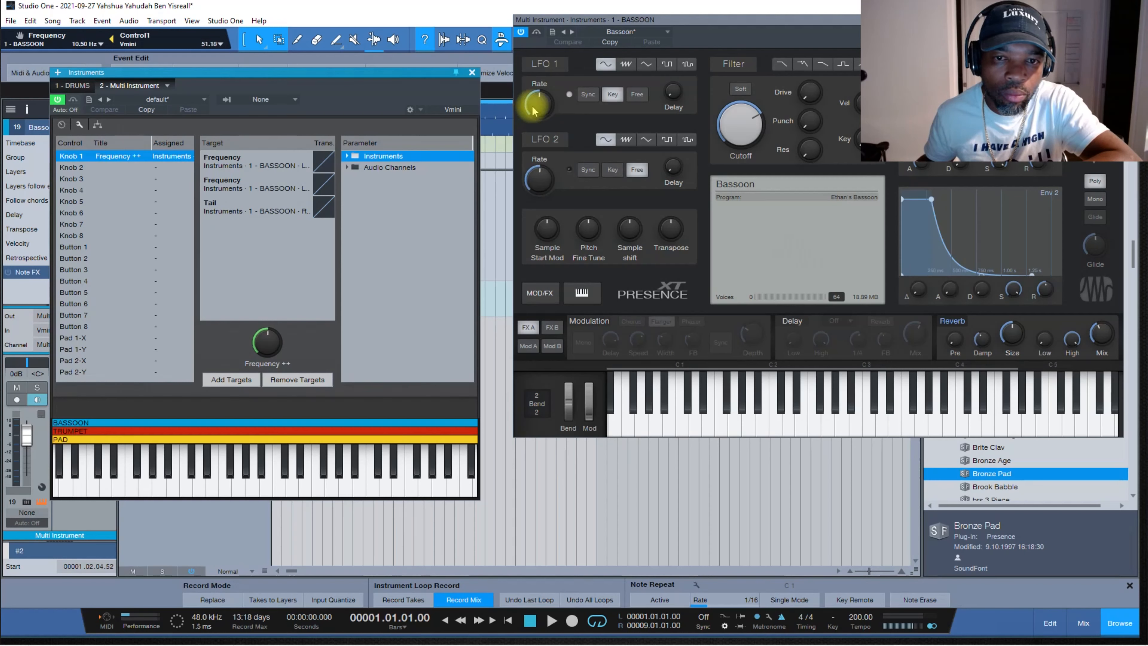
{"action": "right_click", "coordinate": [533, 106]}
{"action": "left_click", "coordinate": [611, 134]}
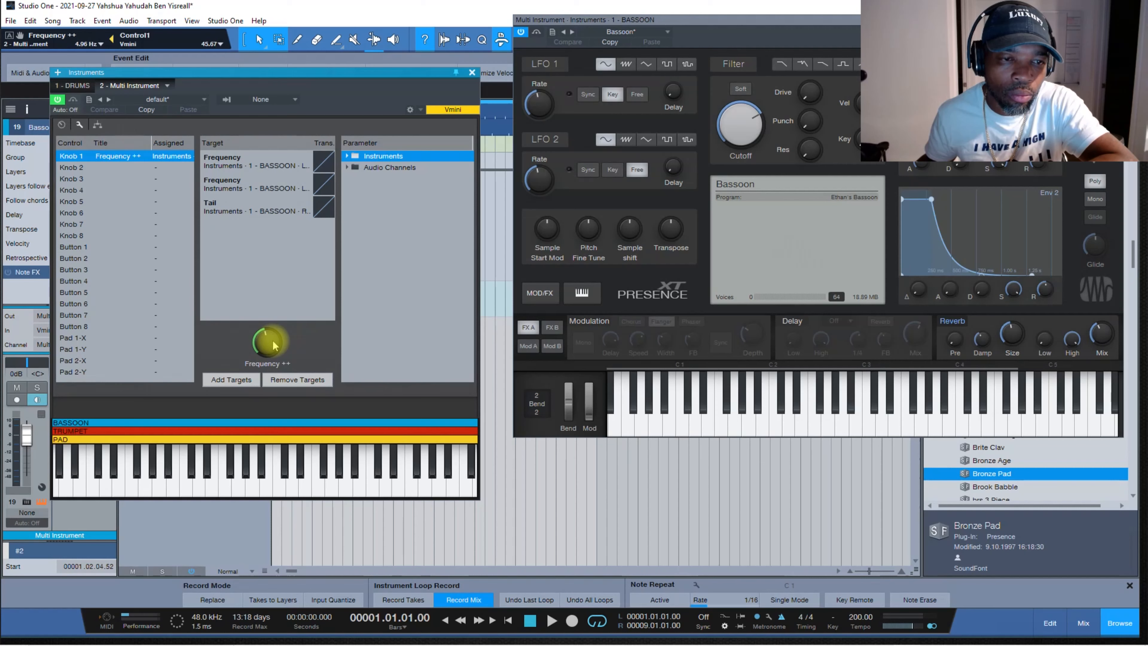
Remove the Reverb Tail, LFO 2 Frequency and LFO 1 Frequency targets from macro Knob 1.
{"action": "left_click", "coordinate": [255, 212]}
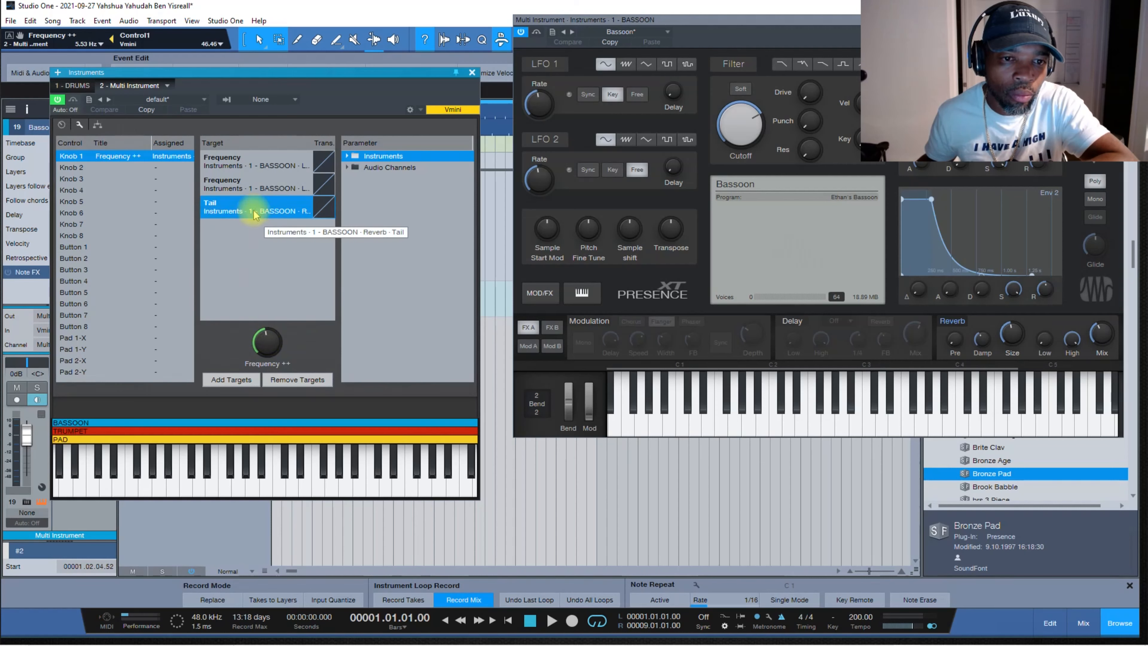
{"action": "left_click", "coordinate": [296, 380]}
{"action": "left_click", "coordinate": [274, 189]}
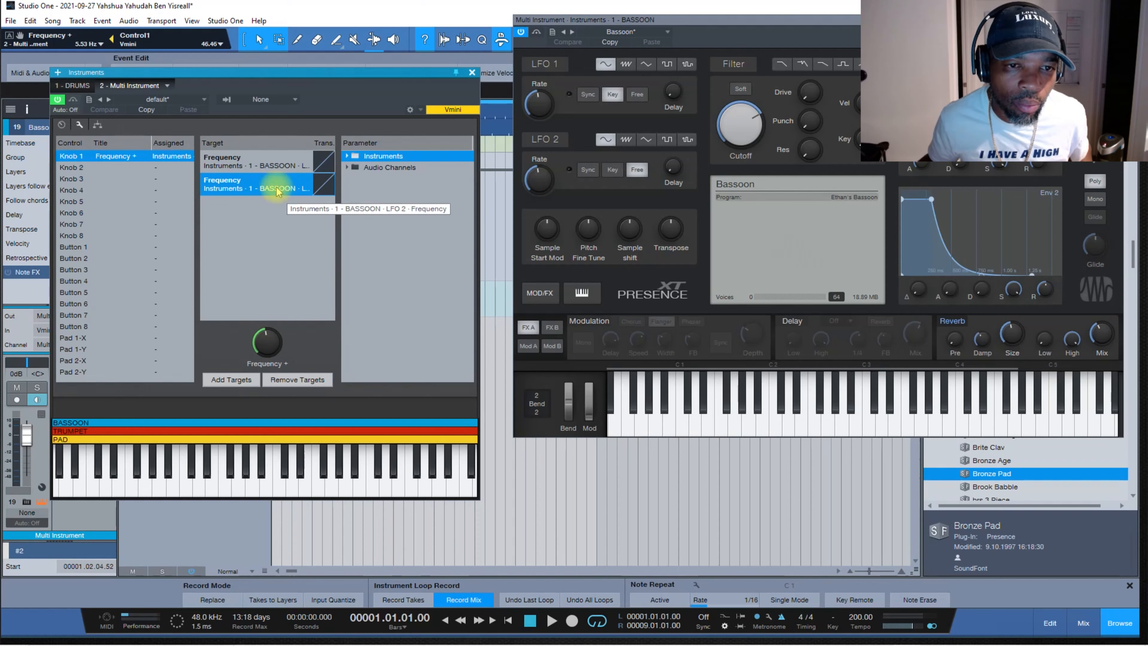
{"action": "left_click", "coordinate": [297, 379]}
{"action": "left_click", "coordinate": [267, 162]}
{"action": "left_click", "coordinate": [308, 380]}
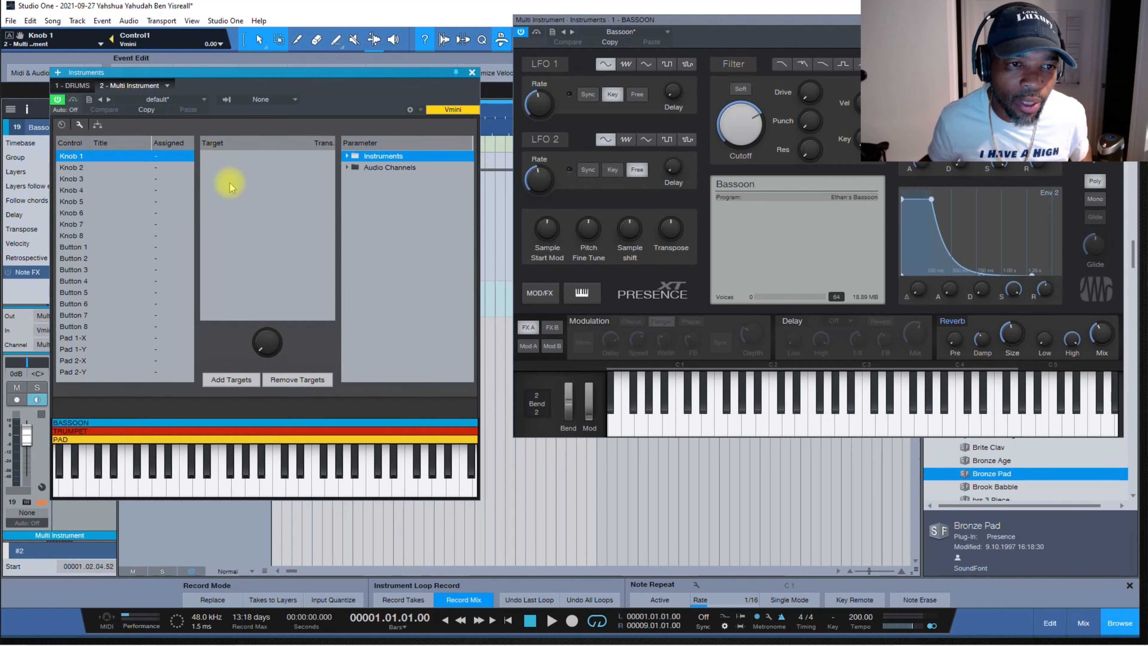
Turn LFO 1's Rate down to its minimum and connect LFO 2's Frequency to Channel Macro Knob 1.
{"action": "left_click_drag", "start_coordinate": [543, 103], "coordinate": [513, 345]}
{"action": "left_click_drag", "start_coordinate": [273, 343], "coordinate": [243, 432]}
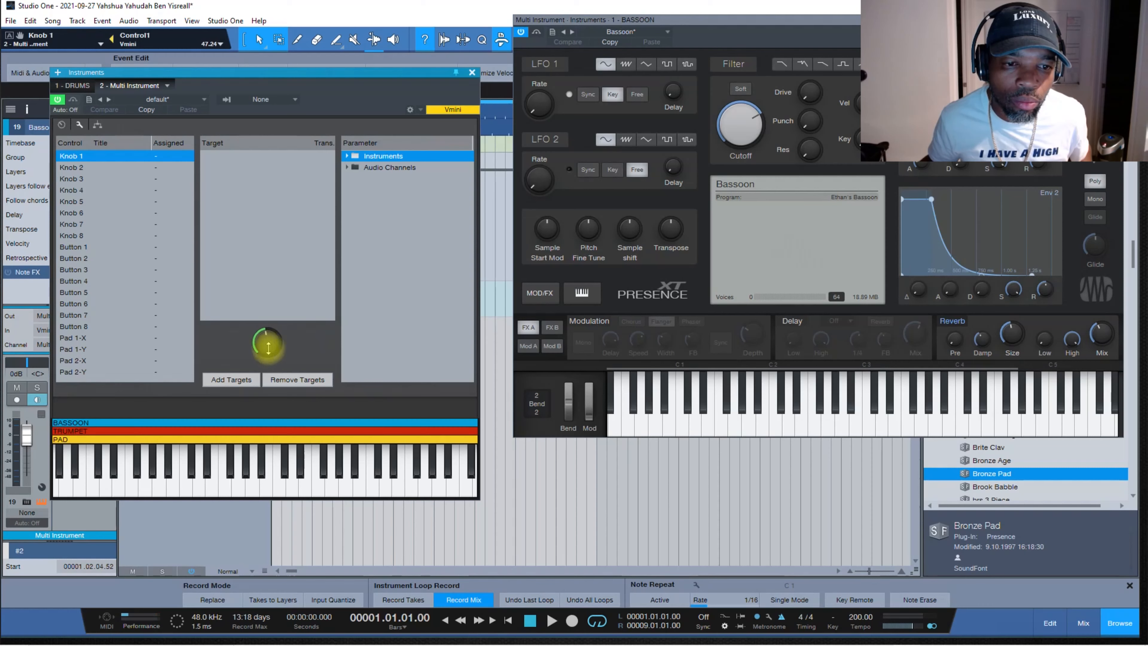
{"action": "right_click", "coordinate": [544, 183]}
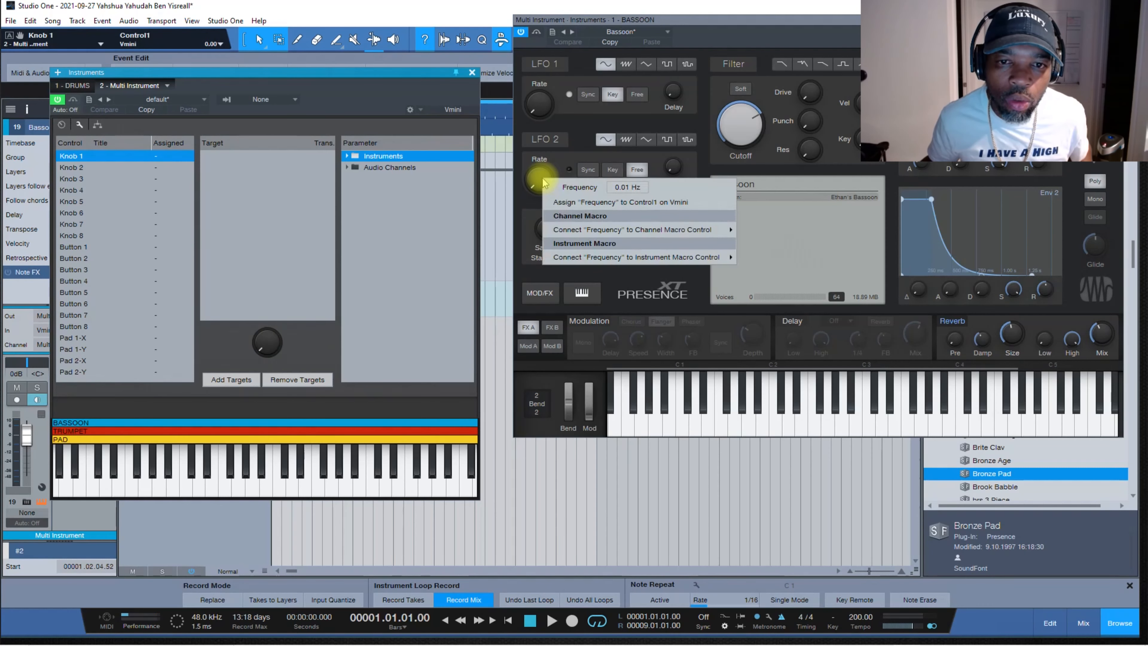
{"action": "mouse_move", "coordinate": [626, 231]}
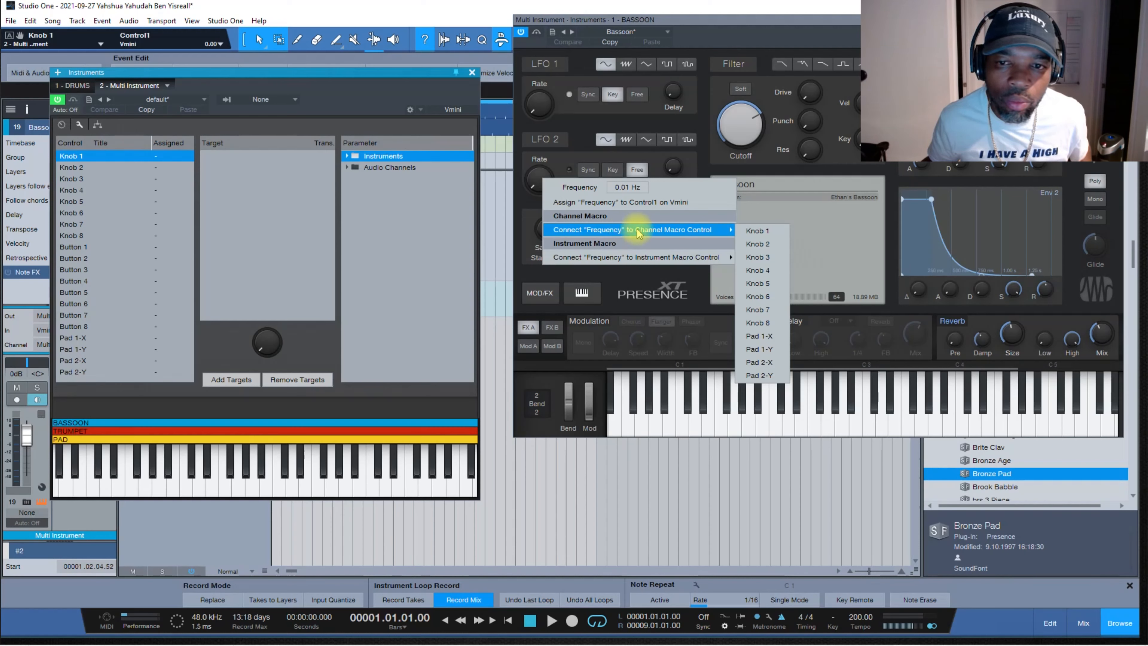
{"action": "left_click", "coordinate": [757, 231]}
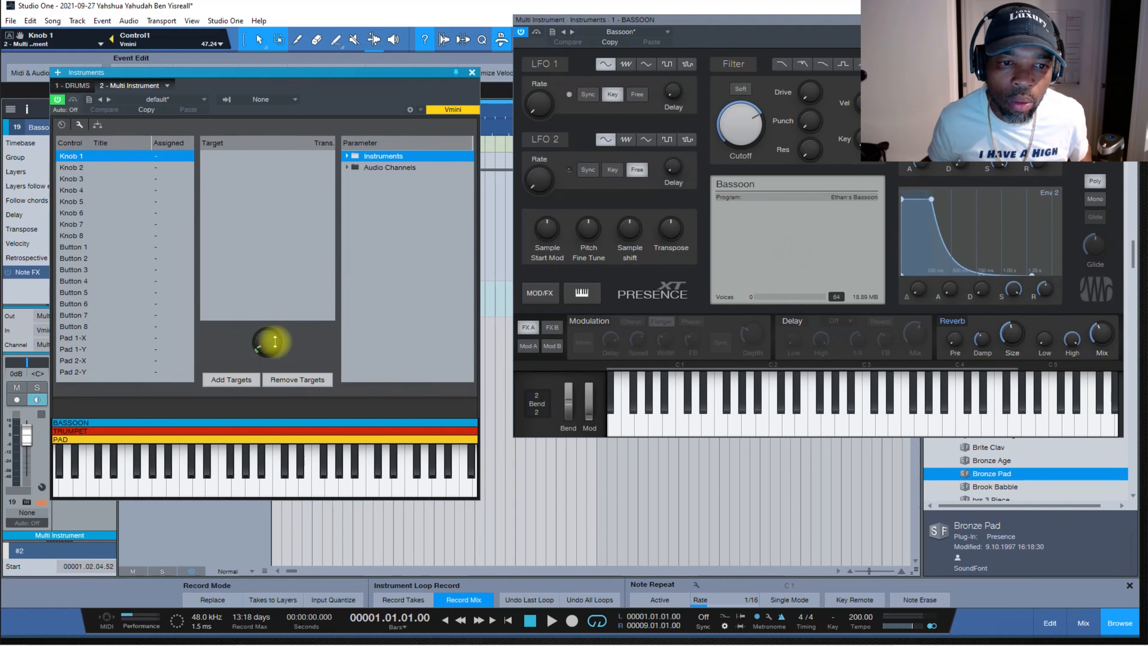
Connect LFO 2's Frequency to Instrument Macro Knob 1.
{"action": "right_click", "coordinate": [537, 180]}
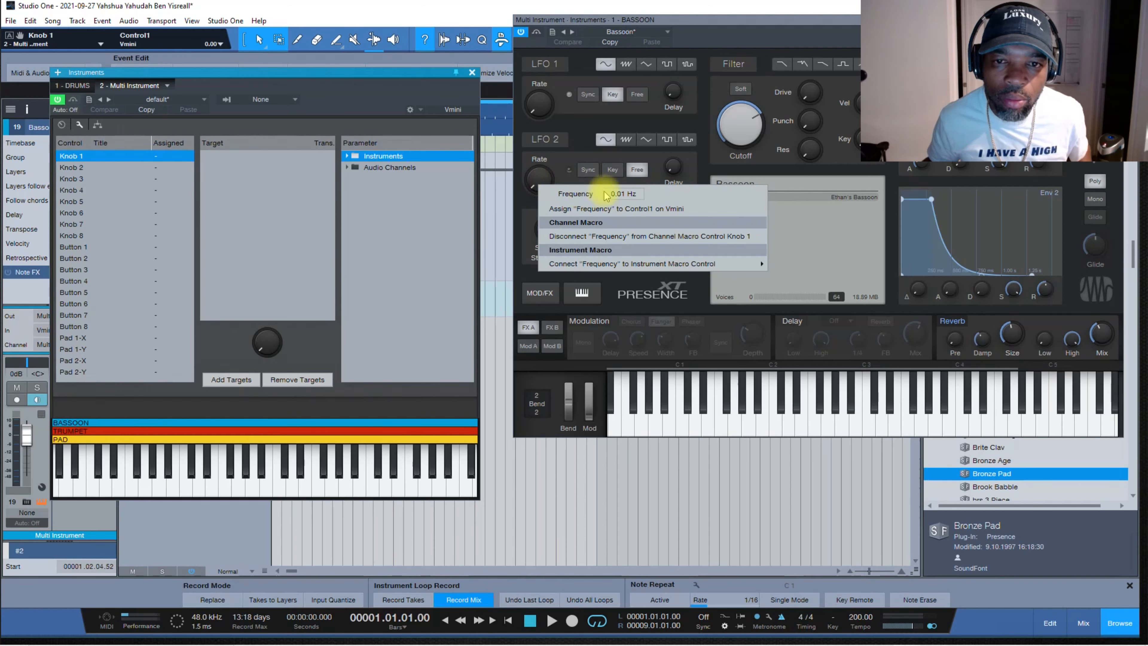
{"action": "mouse_move", "coordinate": [751, 264]}
{"action": "left_click", "coordinate": [789, 266]}
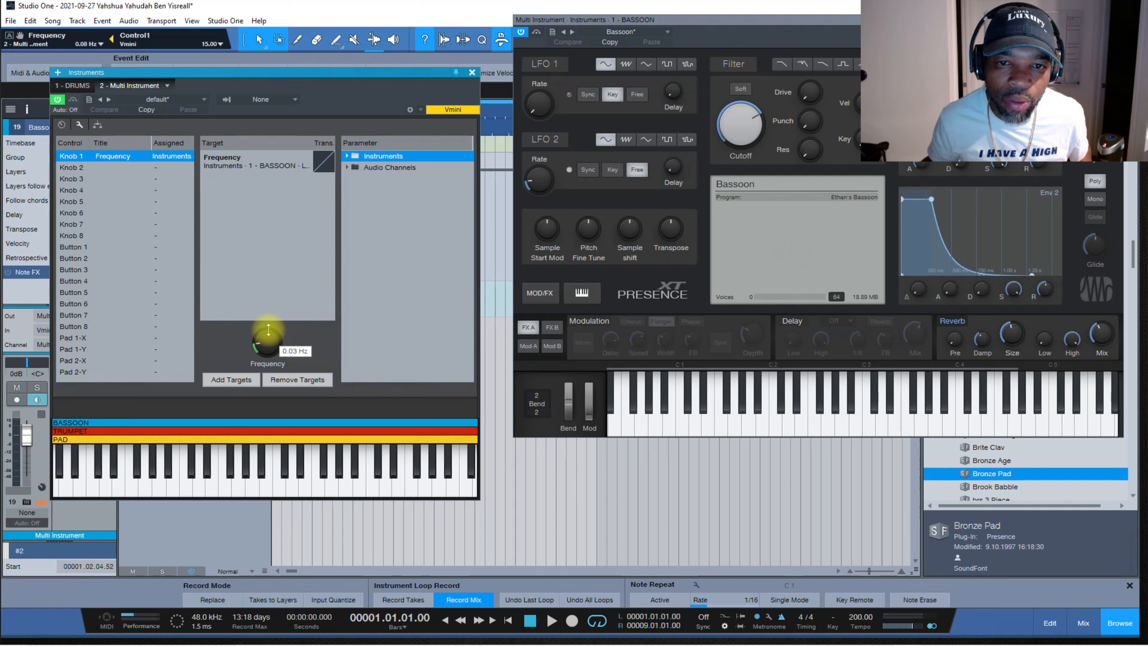
Connect the BASSOON layer's Velocity Sample Shift and Reverb Tail to Instrument Macro Knob 1, trying the knob in between.
{"action": "right_click", "coordinate": [538, 231]}
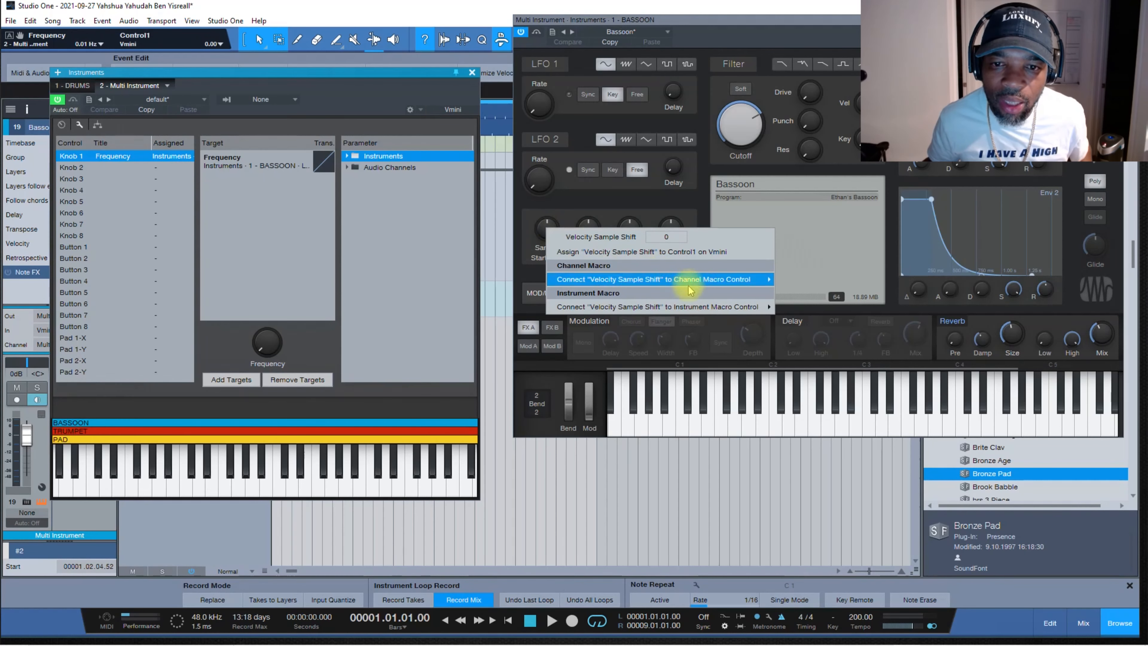
{"action": "mouse_move", "coordinate": [754, 312]}
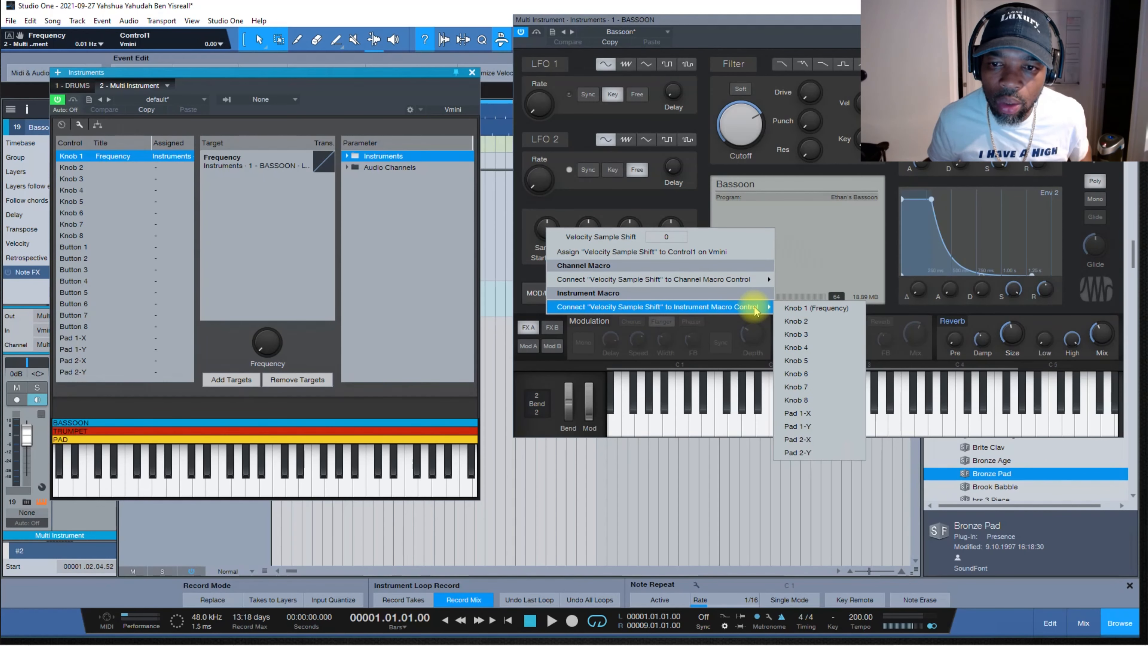
{"action": "left_click", "coordinate": [795, 308]}
{"action": "mouse_move", "coordinate": [269, 341]}
{"action": "left_mouse_down"}
{"action": "mouse_move", "coordinate": [274, 293]}
{"action": "mouse_move", "coordinate": [249, 318]}
{"action": "mouse_move", "coordinate": [257, 298]}
{"action": "mouse_move", "coordinate": [261, 333]}
{"action": "left_mouse_up"}
{"action": "right_click", "coordinate": [1011, 339]}
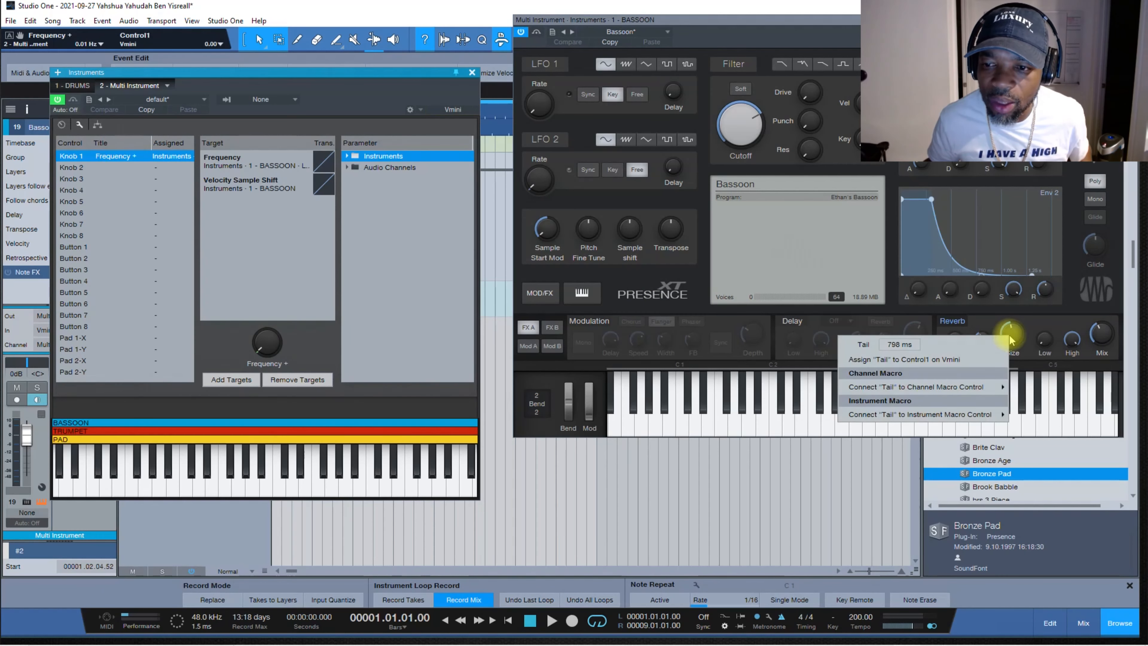
{"action": "mouse_move", "coordinate": [947, 415]}
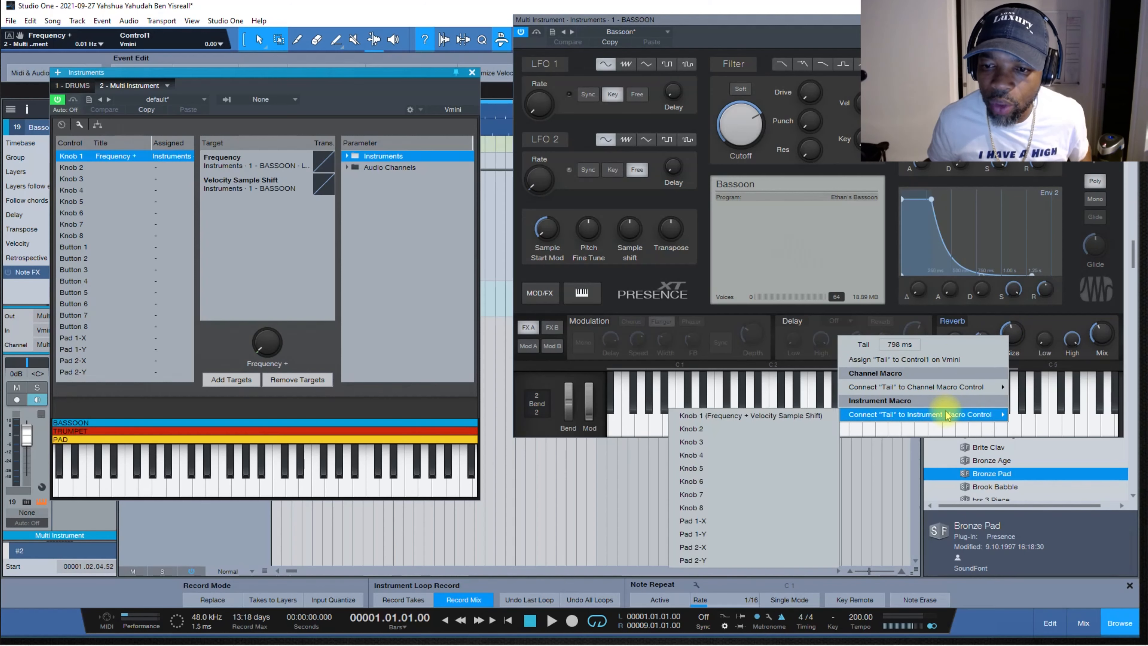
{"action": "left_click", "coordinate": [753, 415]}
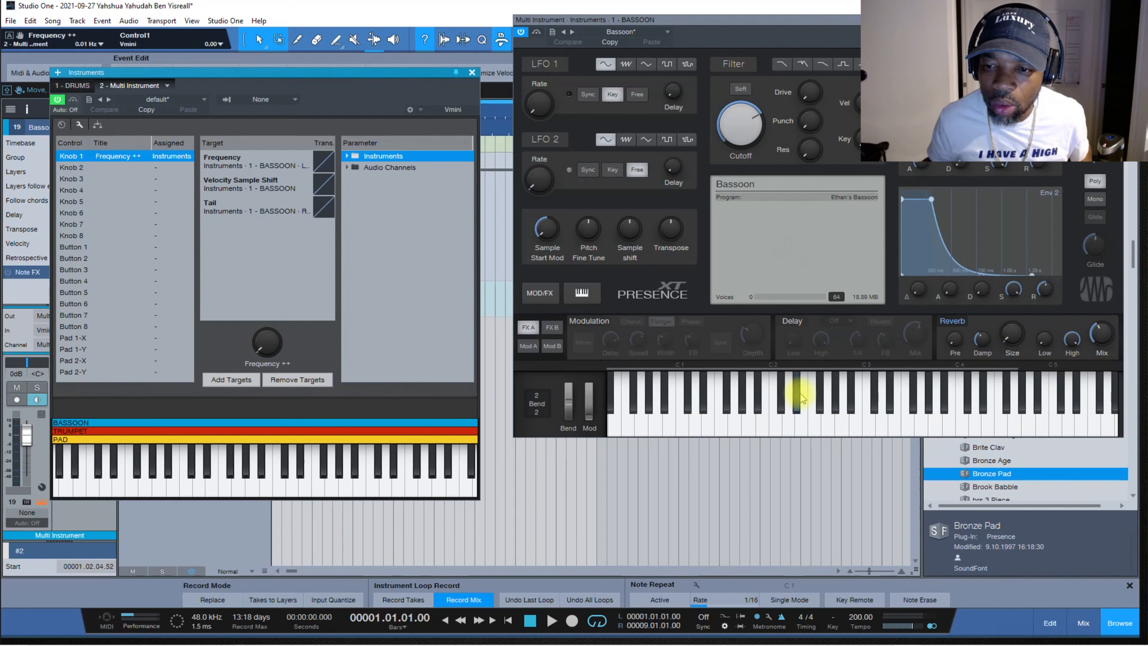
Connect the Attack of the envelope above Env 2 to Instrument Macro Pad 1-X.
{"action": "right_click", "coordinate": [923, 166]}
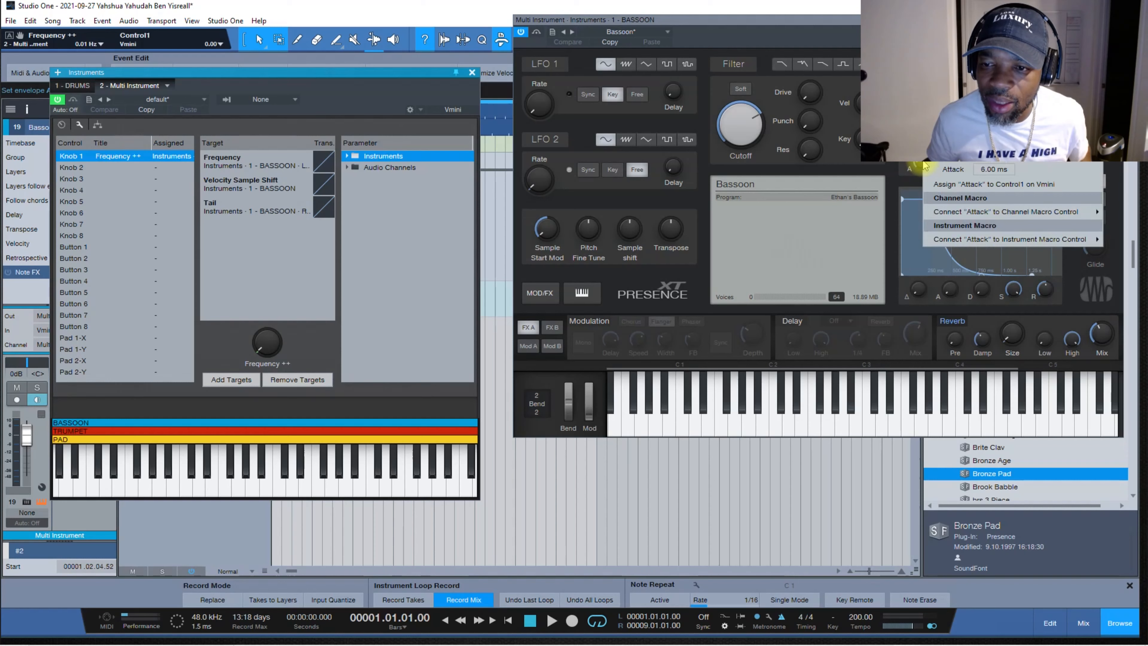
{"action": "mouse_move", "coordinate": [1012, 239]}
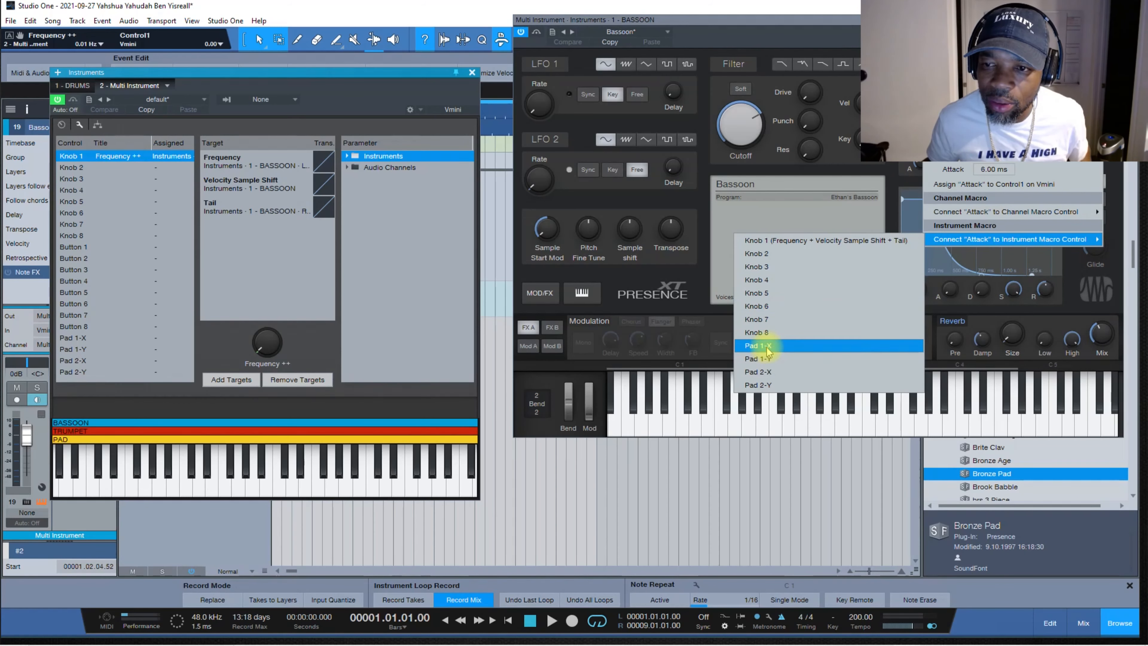
{"action": "left_click", "coordinate": [760, 345]}
Connect Env 2's Release to Instrument Macro Pad 1-X and move the pad to an Attack of about 1.418 s.
{"action": "right_click", "coordinate": [1048, 294]}
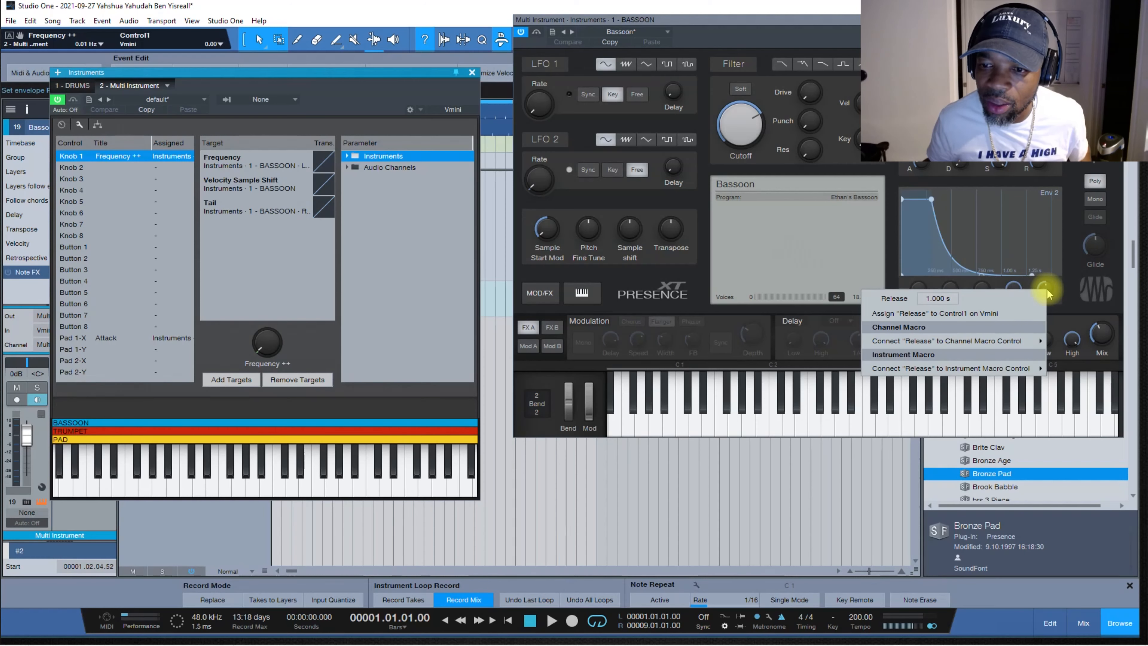
{"action": "mouse_move", "coordinate": [1024, 368]}
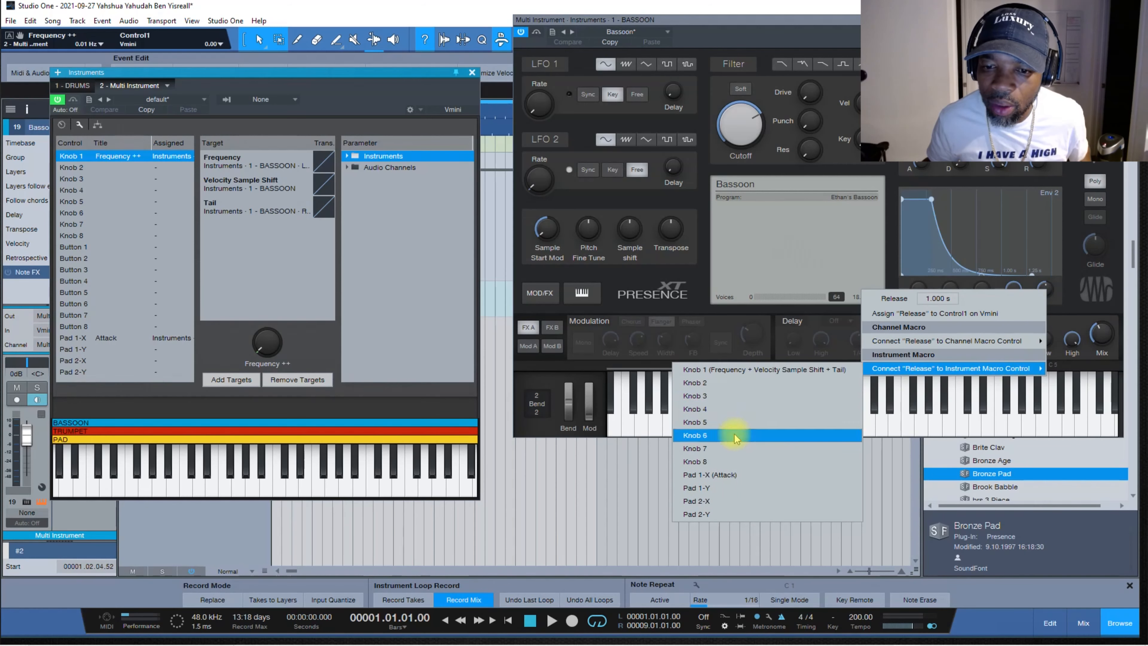
{"action": "left_click", "coordinate": [700, 475]}
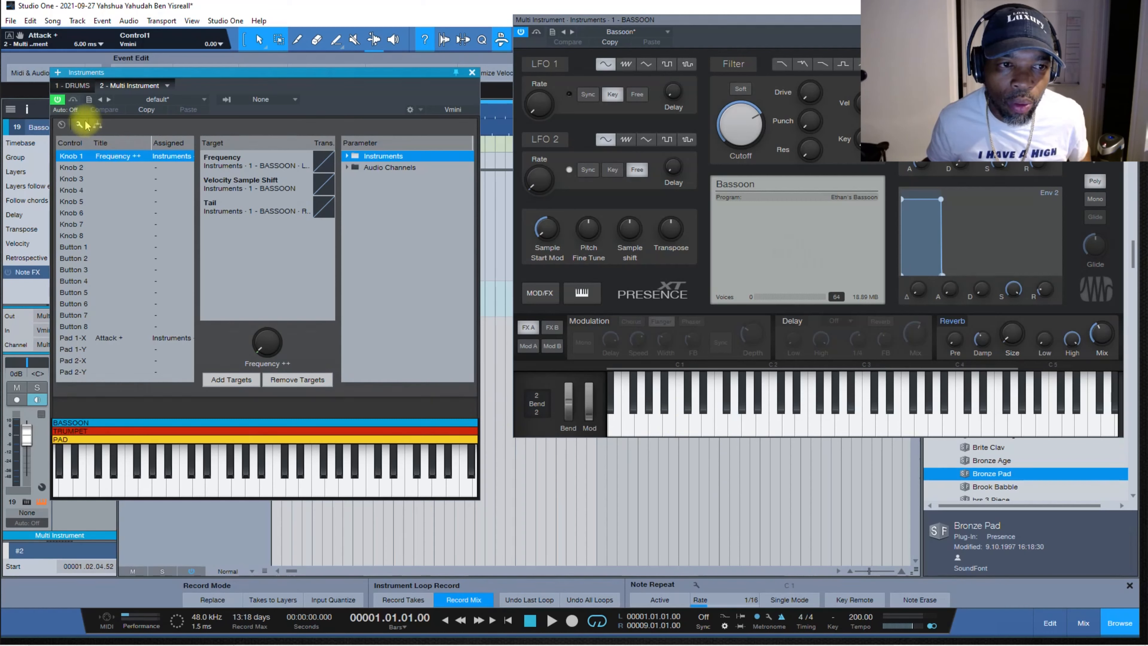
{"action": "left_click", "coordinate": [62, 124]}
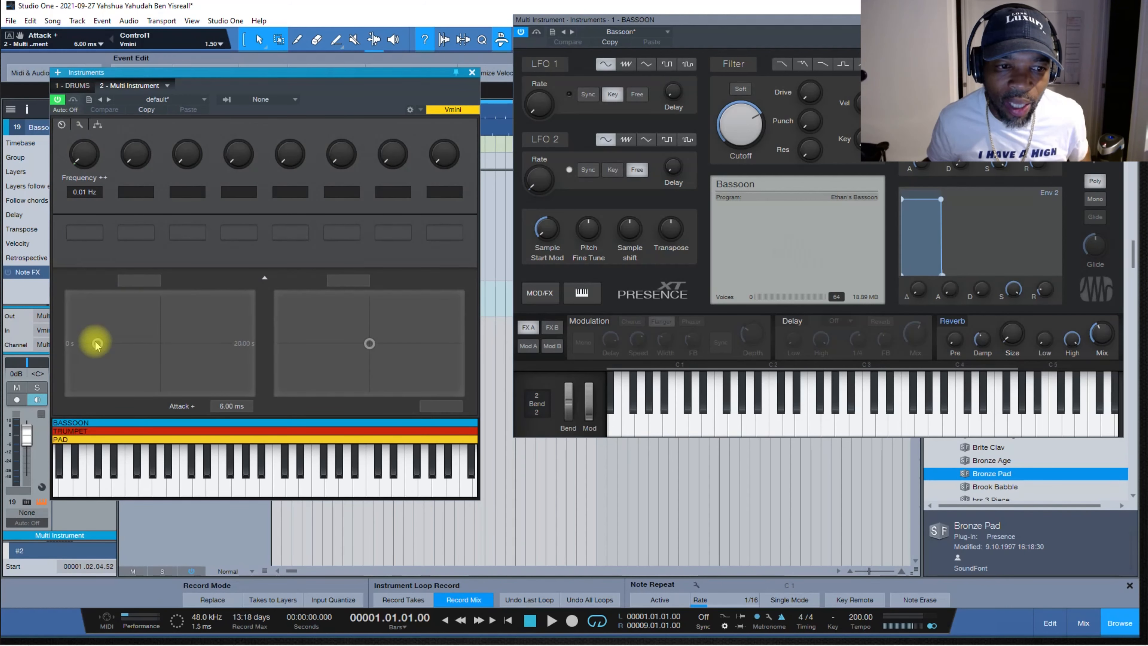
{"action": "left_click_drag", "start_coordinate": [95, 342], "coordinate": [173, 339]}
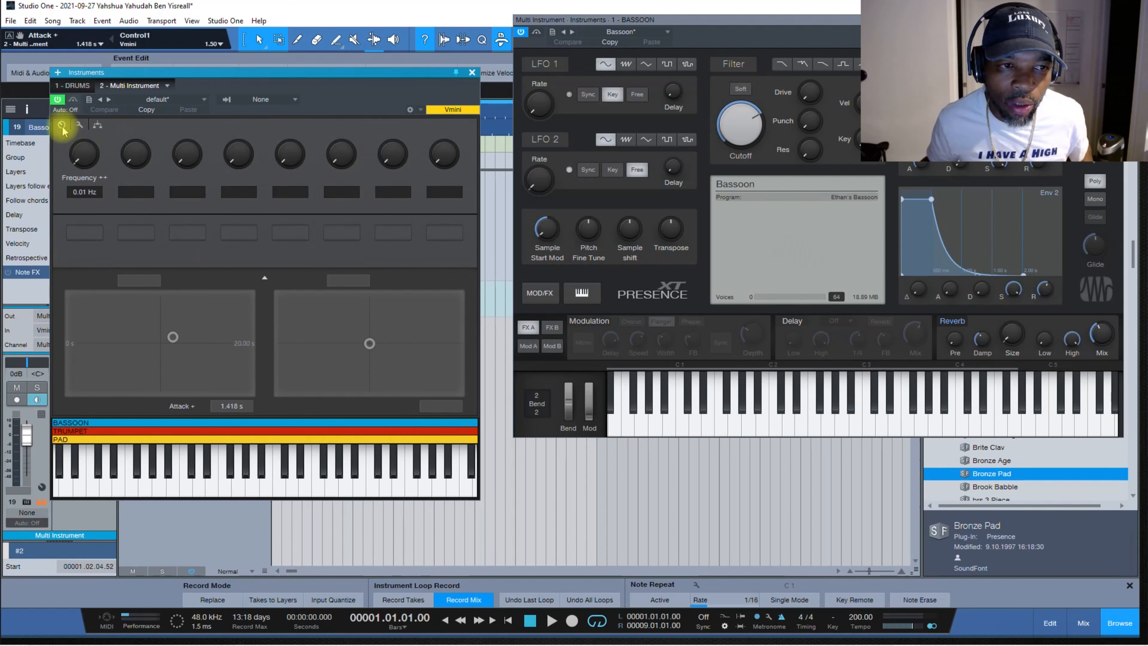
Remove Instrument Macro Knob 1's assignment to Control1 on the Vmini.
{"action": "left_click", "coordinate": [80, 124]}
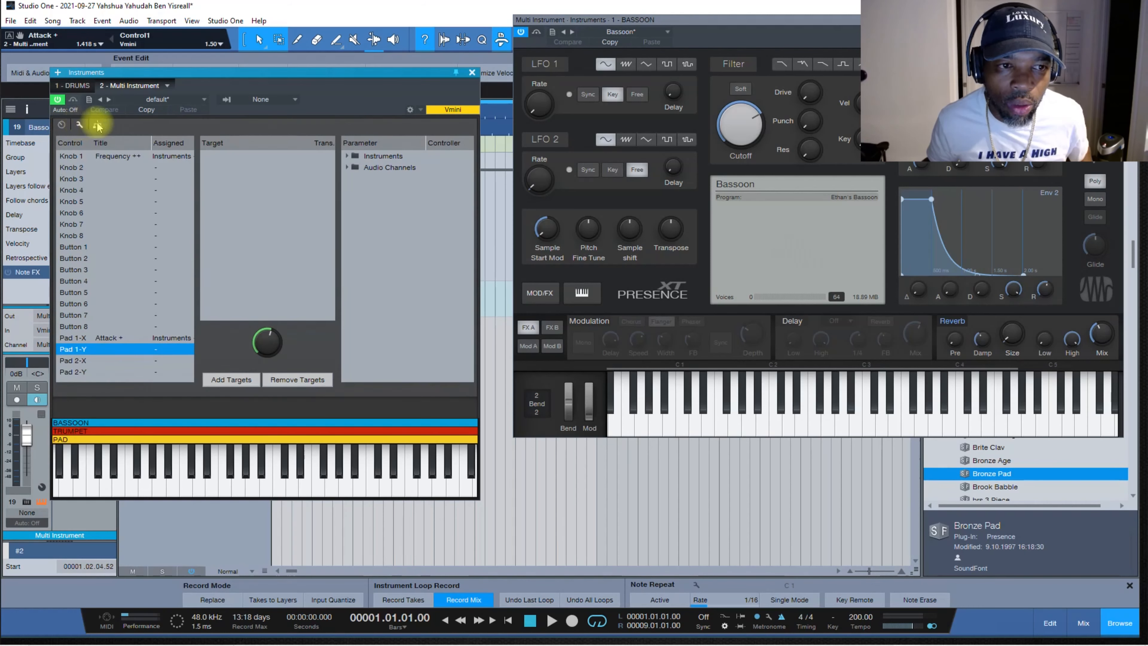
{"action": "left_click", "coordinate": [97, 125]}
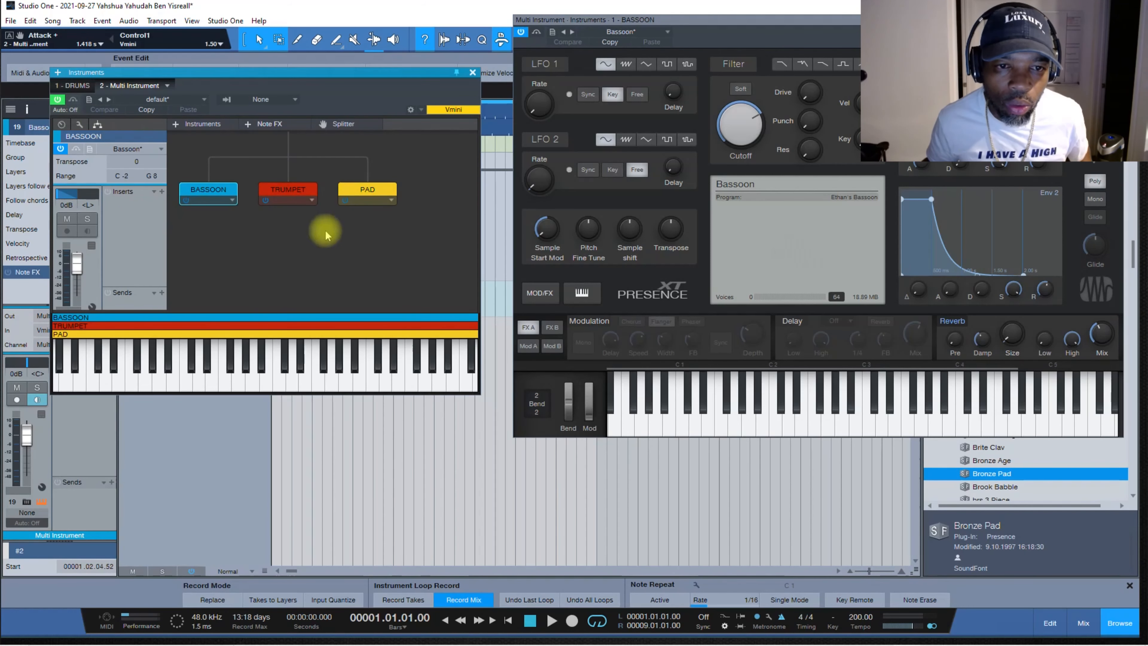
{"action": "left_click", "coordinate": [62, 125]}
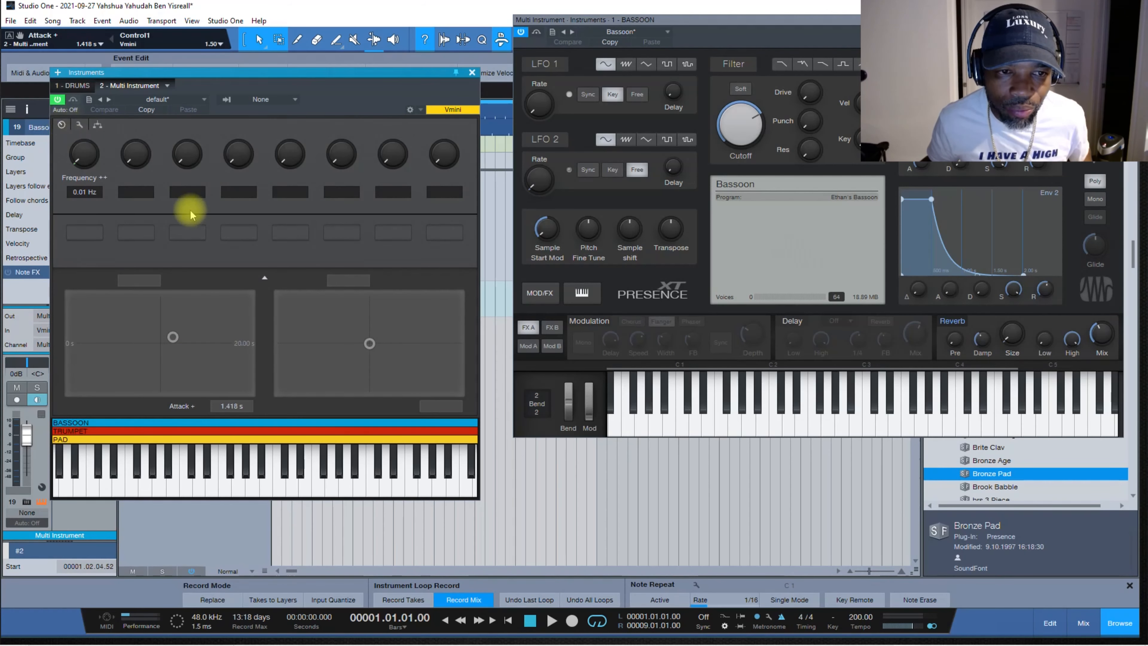
{"action": "right_click", "coordinate": [90, 159]}
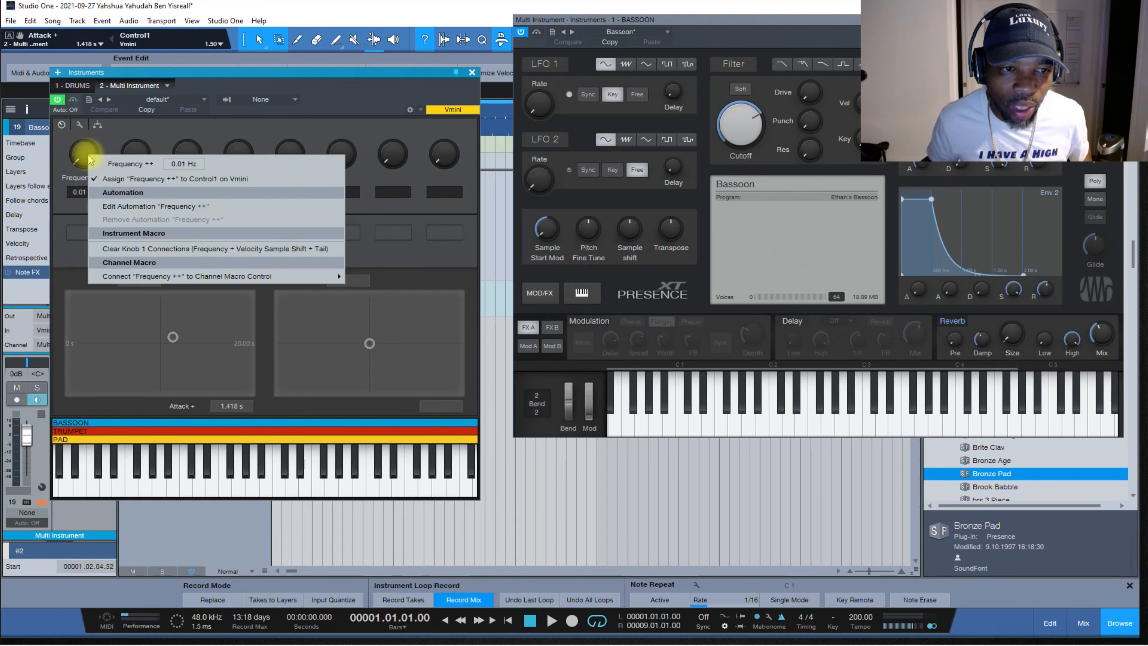
{"action": "left_click", "coordinate": [205, 181]}
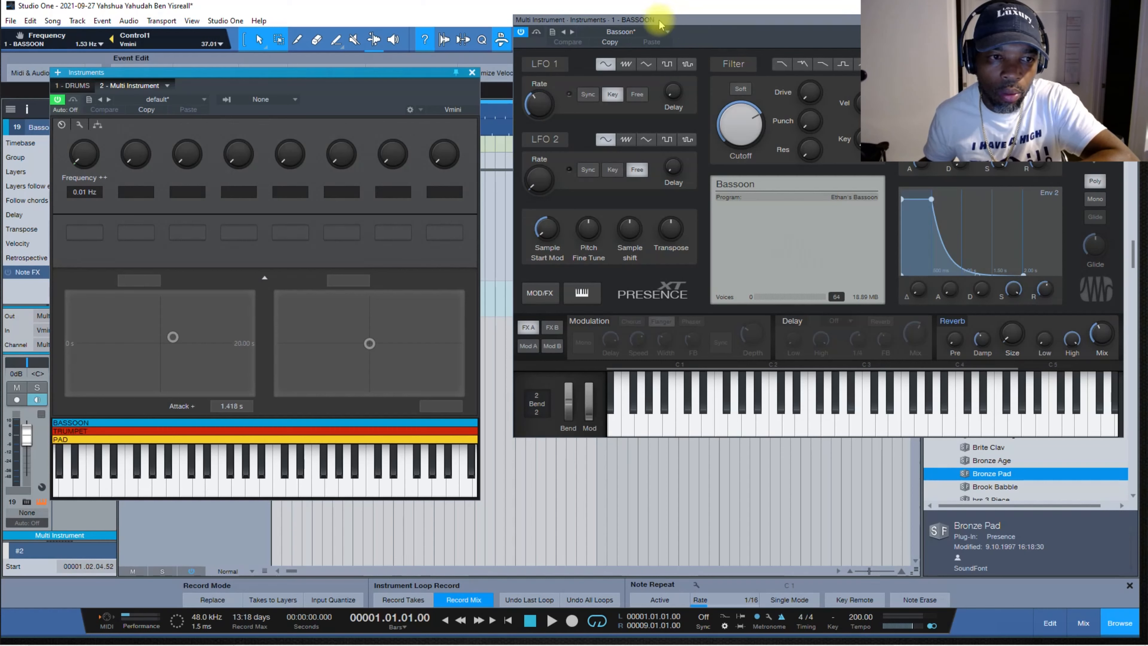
Clear all connections of Instrument Macro Knob 1 and connect the empty knob to Channel Macro Knob 1.
{"action": "right_click", "coordinate": [91, 159]}
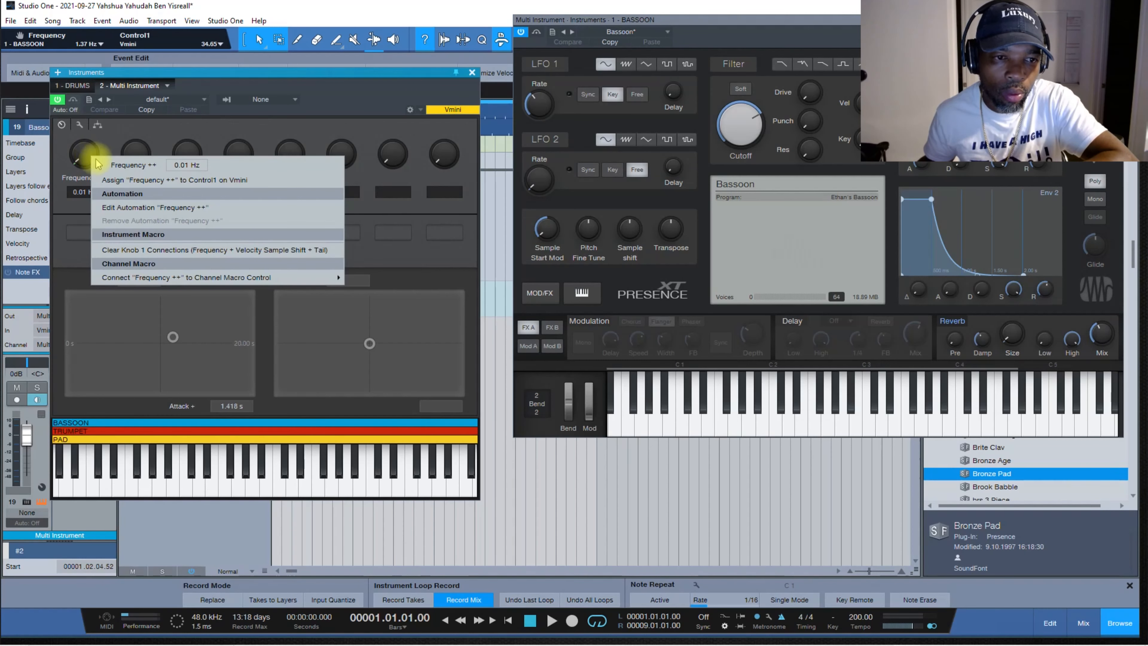
{"action": "left_click", "coordinate": [231, 250]}
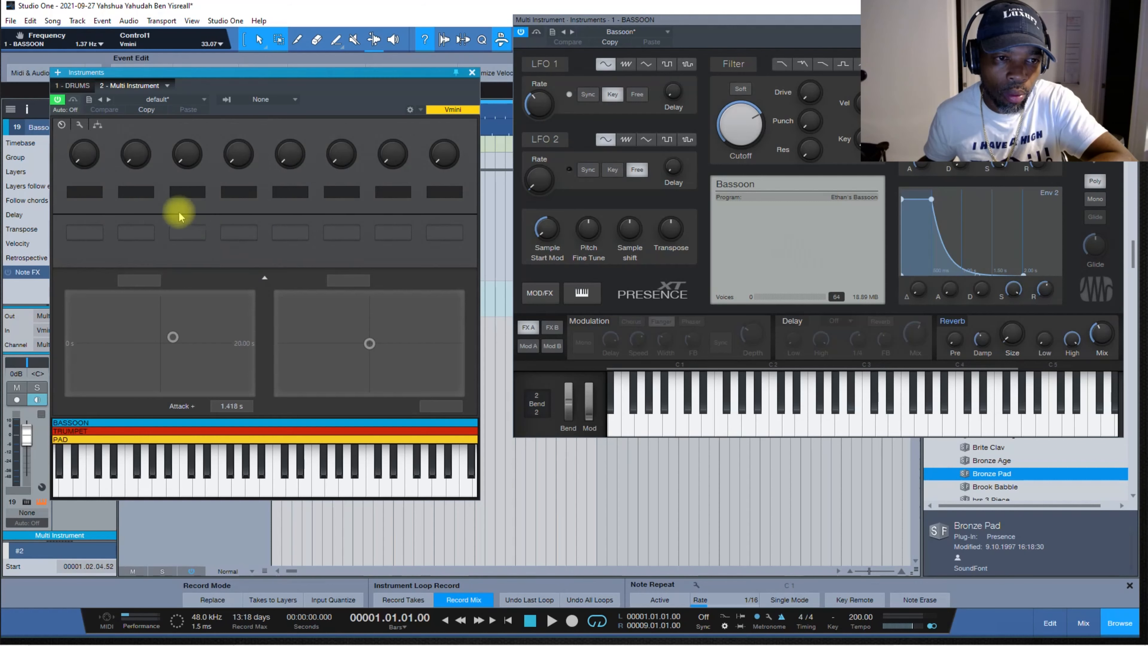
{"action": "right_click", "coordinate": [91, 154]}
{"action": "left_click", "coordinate": [276, 248]}
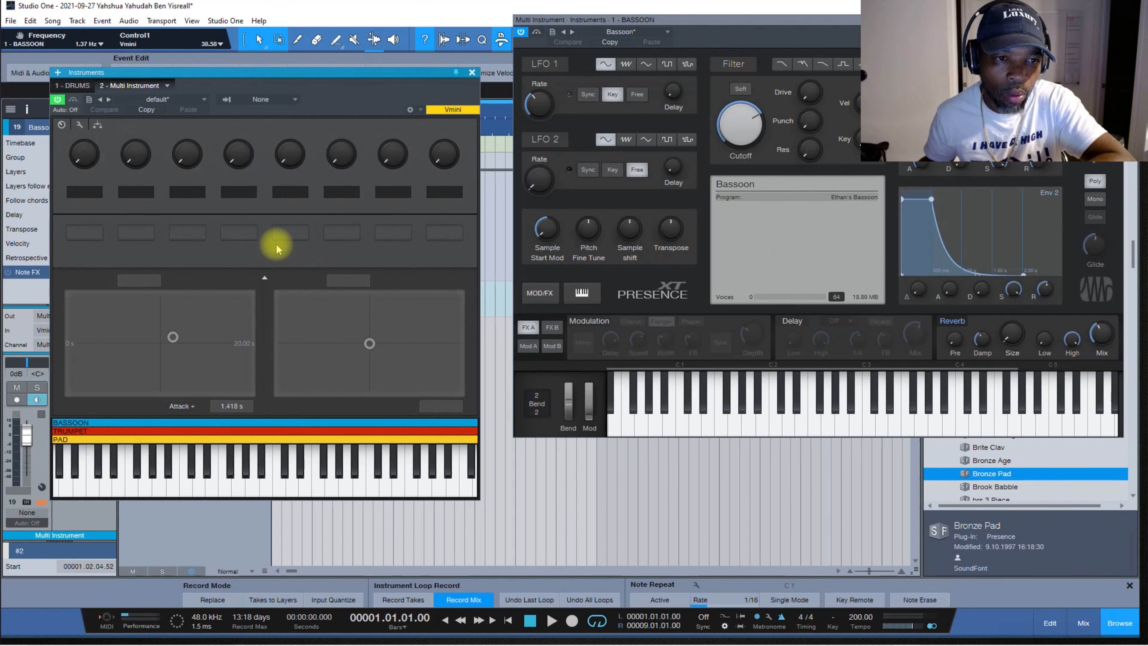
Assign Instrument Macro Knob 1 to Control1 on the Vmini and show the macro mapping list.
{"action": "right_click", "coordinate": [84, 154]}
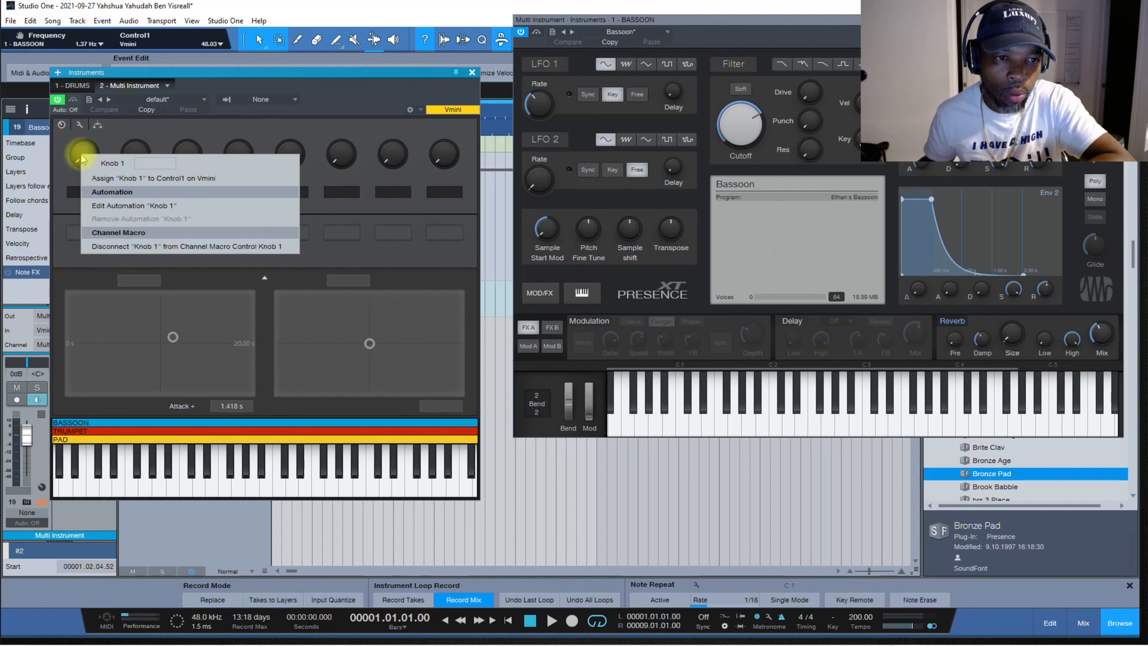
{"action": "left_click", "coordinate": [162, 179]}
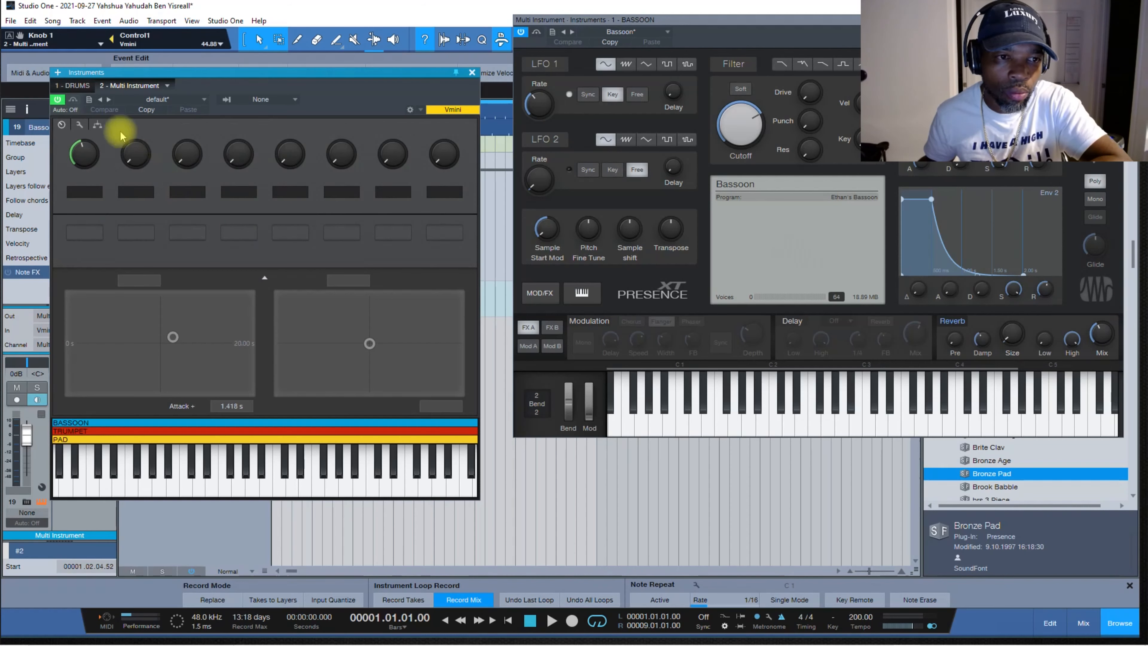
{"action": "left_click", "coordinate": [79, 125]}
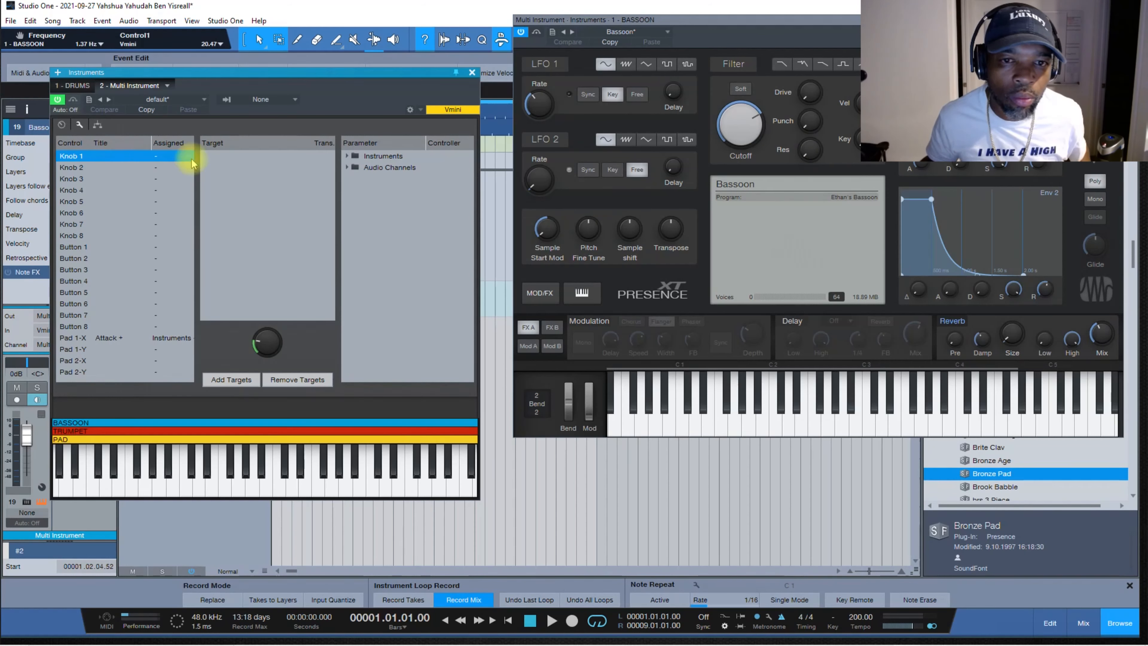
Connect the BASSOON layer's Tune and Transpose to Instrument Macro Knob 1.
{"action": "right_click", "coordinate": [591, 229]}
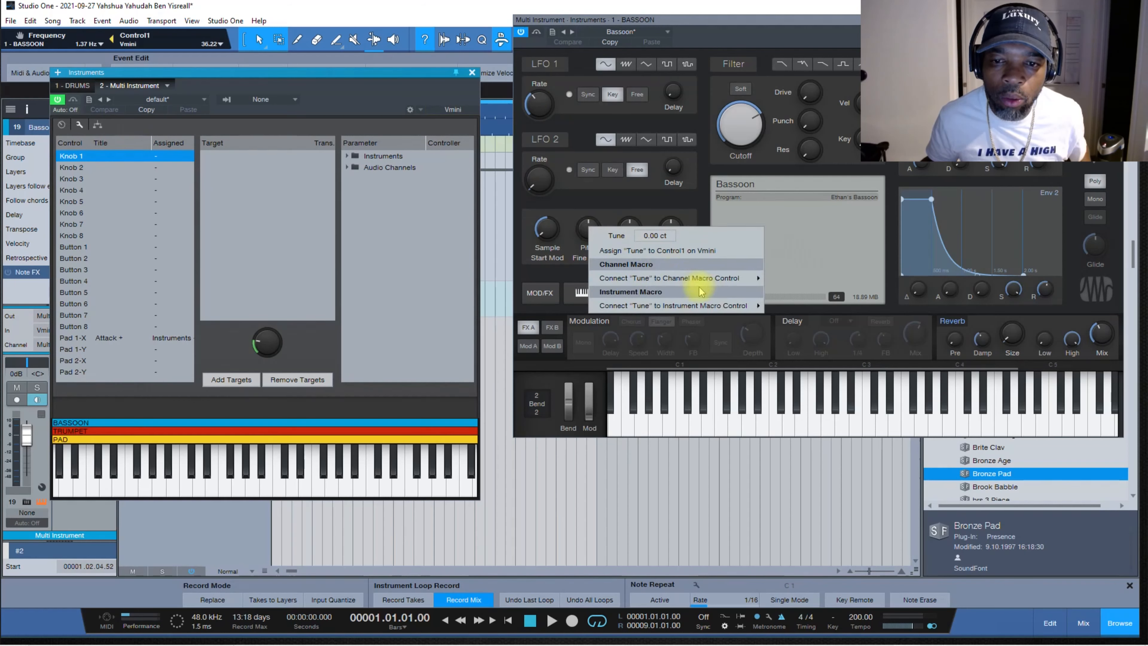
{"action": "mouse_move", "coordinate": [711, 308]}
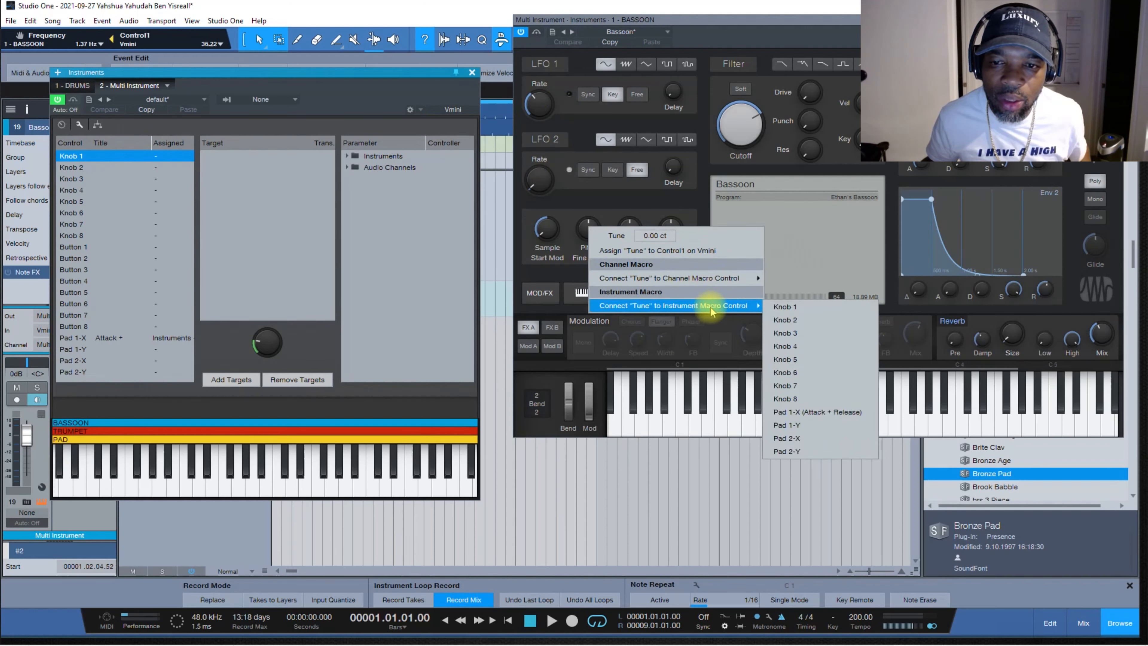
{"action": "left_click", "coordinate": [782, 308]}
{"action": "right_click", "coordinate": [672, 230]}
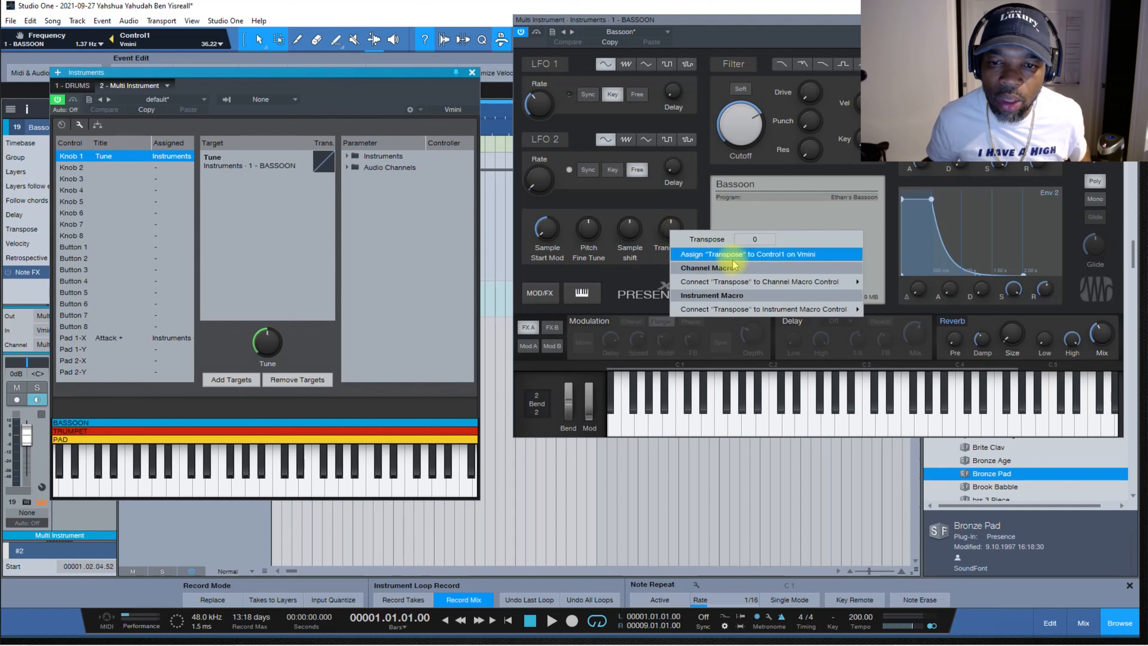
{"action": "mouse_move", "coordinate": [790, 312]}
{"action": "left_click", "coordinate": [878, 312]}
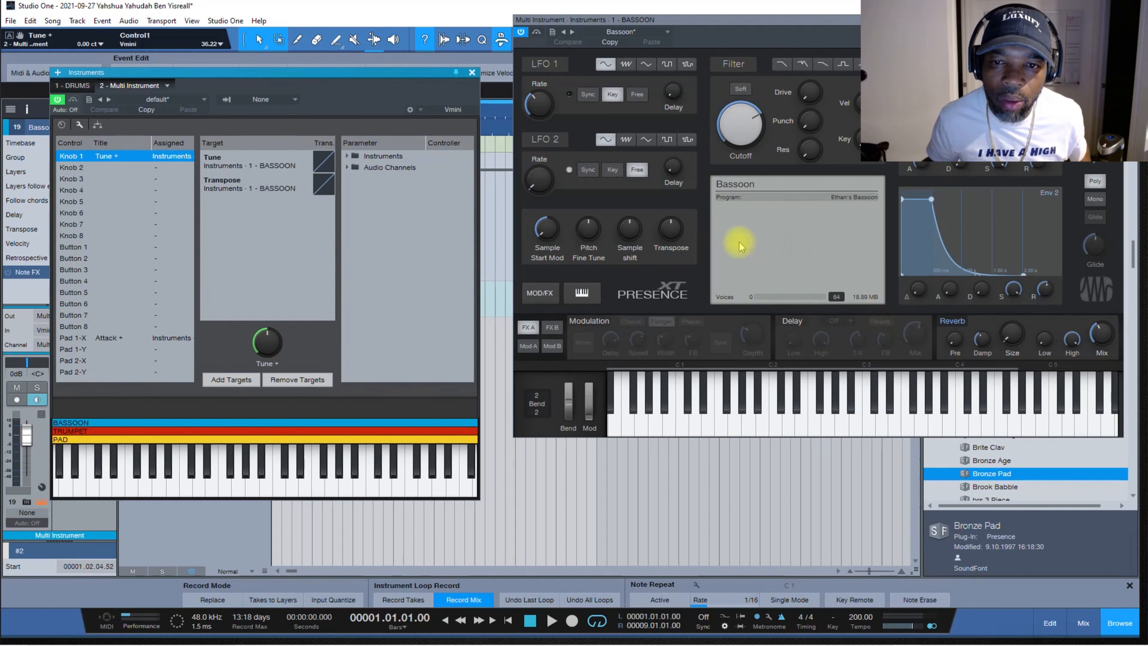
Connect the BASSOON layer's LFO 1 Frequency to Instrument Macro Knob 1.
{"action": "right_click", "coordinate": [538, 102]}
{"action": "mouse_move", "coordinate": [654, 188]}
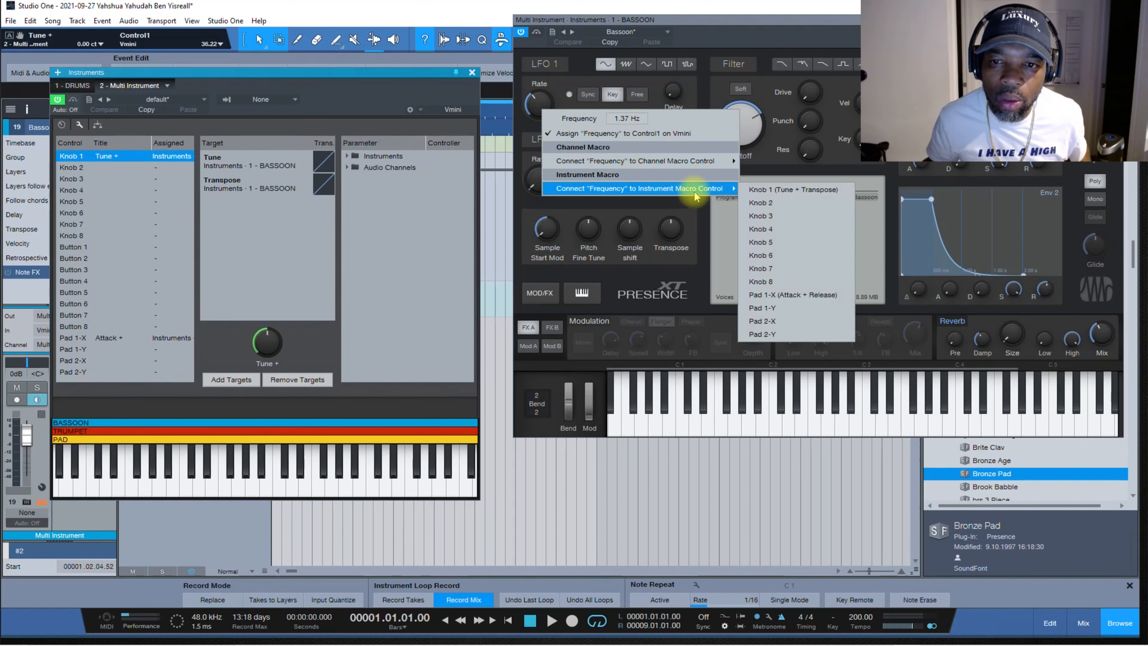
{"action": "left_click", "coordinate": [768, 188]}
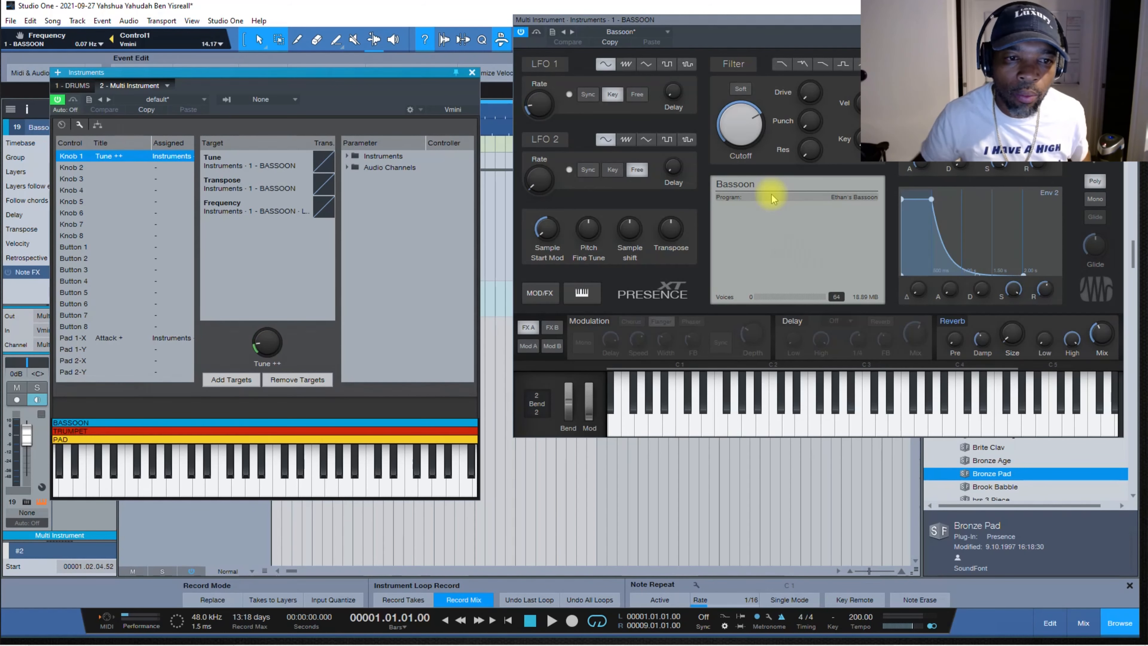
Show the macro controls and check the assignment options of Instrument Macro Knob 1.
{"action": "left_click", "coordinate": [97, 125]}
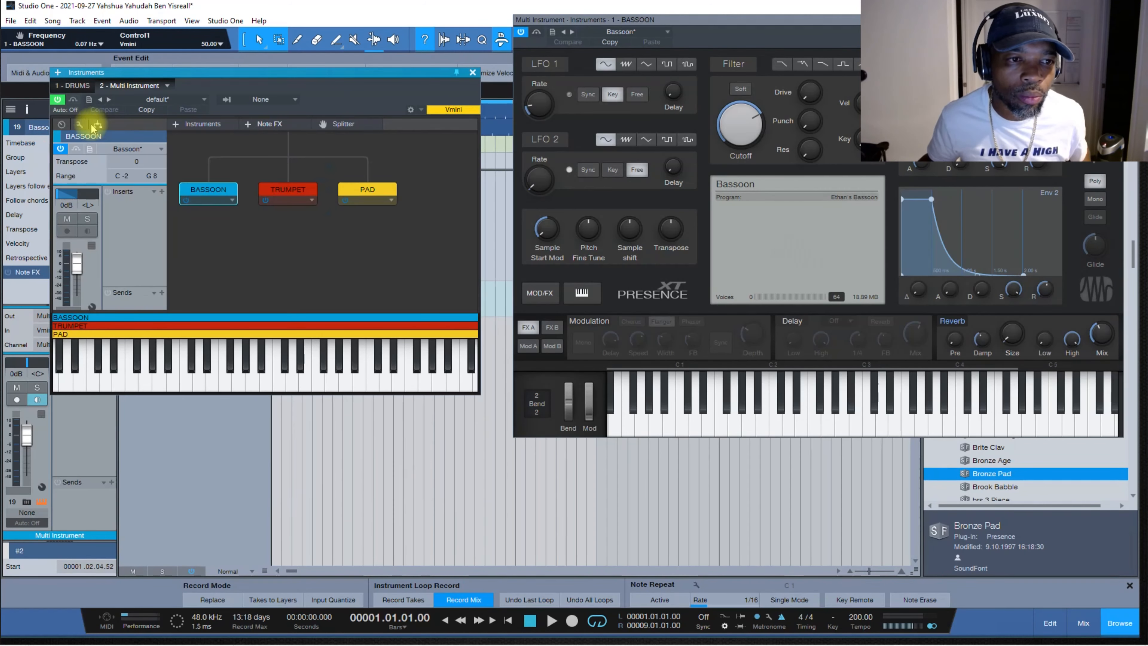
{"action": "left_click", "coordinate": [62, 124]}
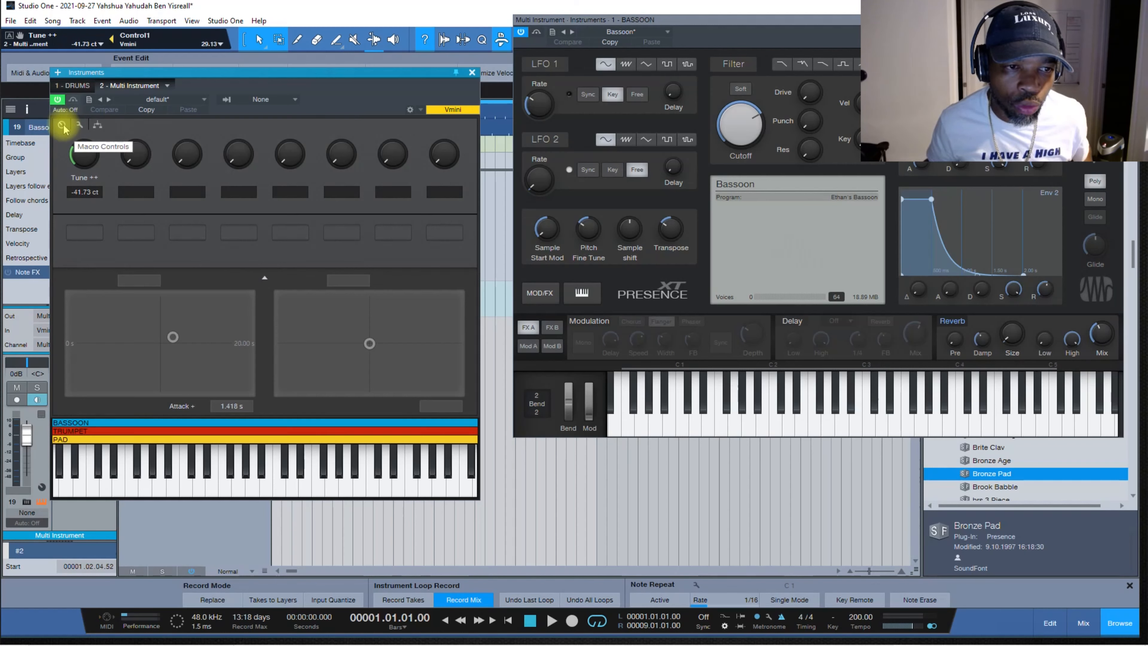
{"action": "mouse_move", "coordinate": [83, 156]}
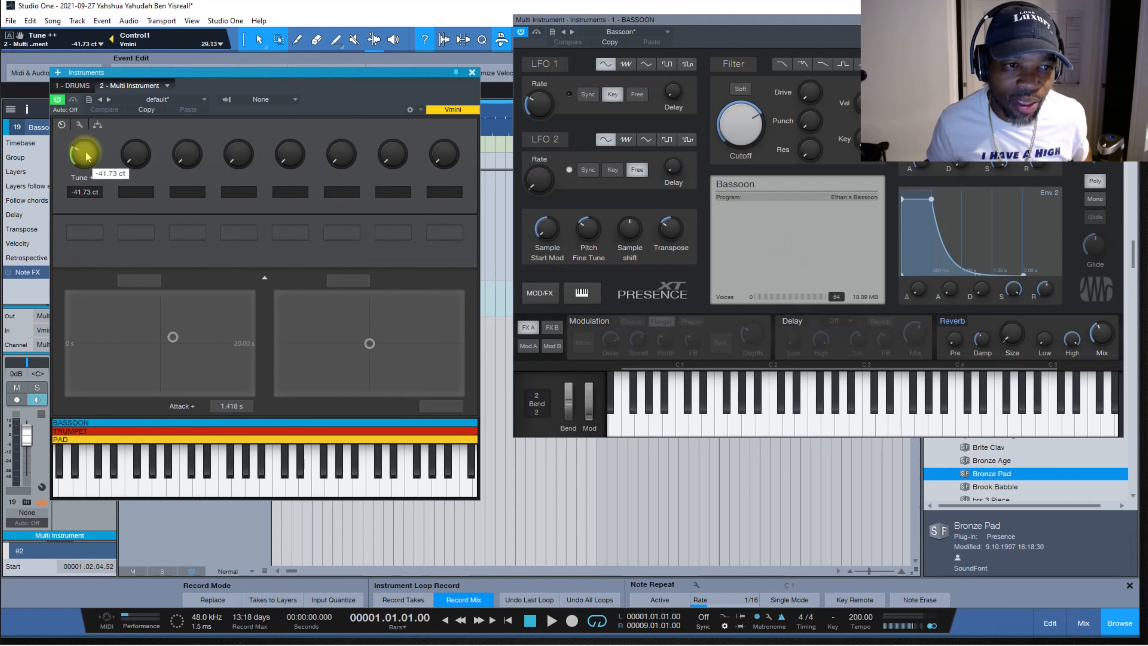
{"action": "right_click", "coordinate": [84, 156]}
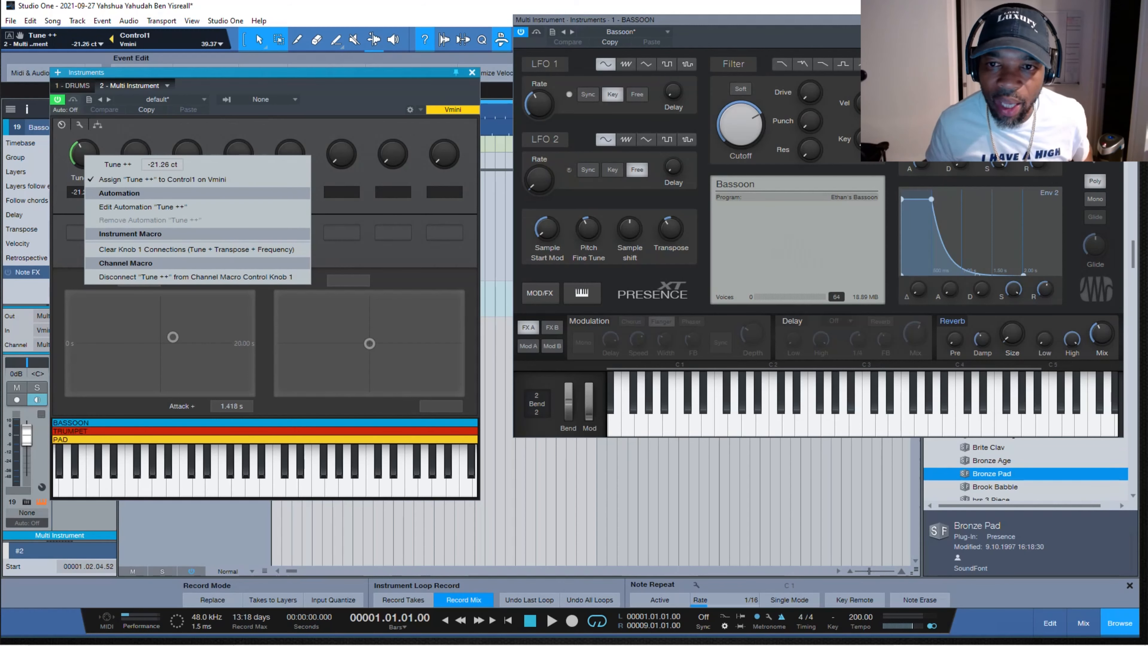
Connect the BASSOON filter's Cutoff to Instrument Macro Knob 1 and review the knob's target list.
{"action": "right_click", "coordinate": [734, 130]}
{"action": "mouse_move", "coordinate": [854, 194]}
{"action": "left_click", "coordinate": [933, 200]}
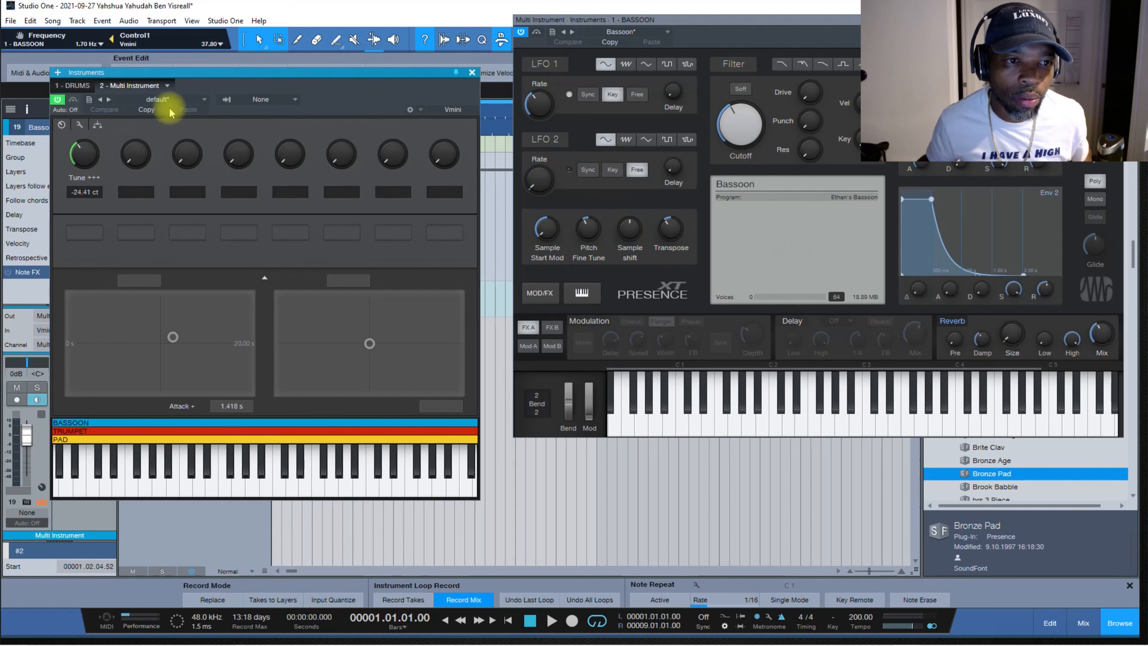
{"action": "left_click", "coordinate": [80, 126]}
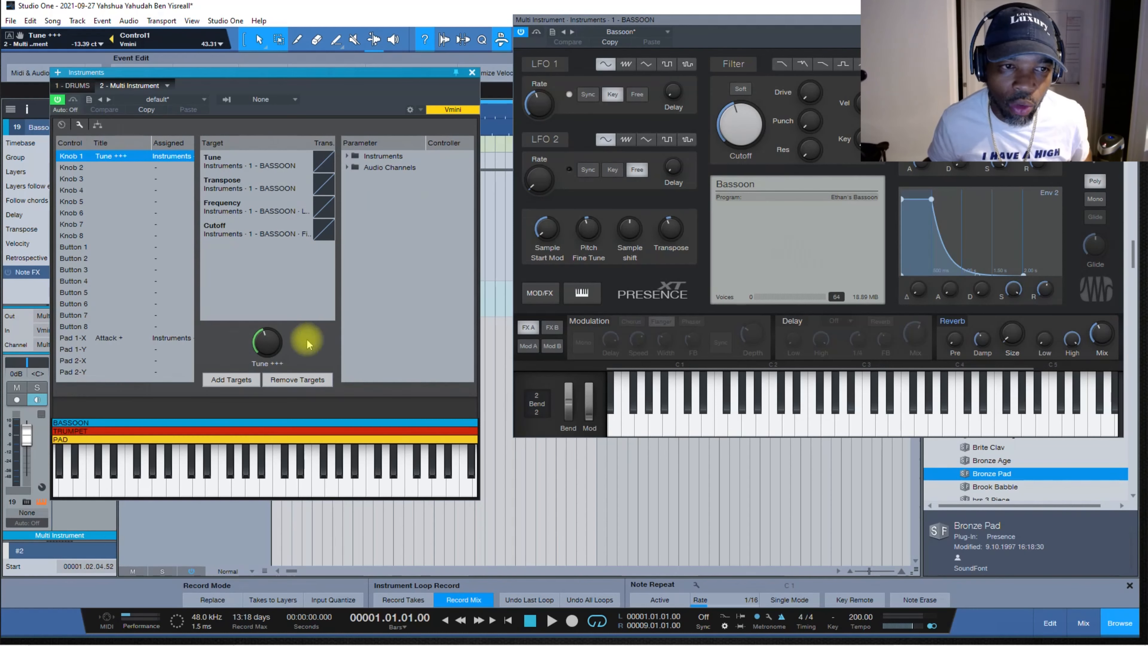
{"action": "left_click", "coordinate": [63, 126]}
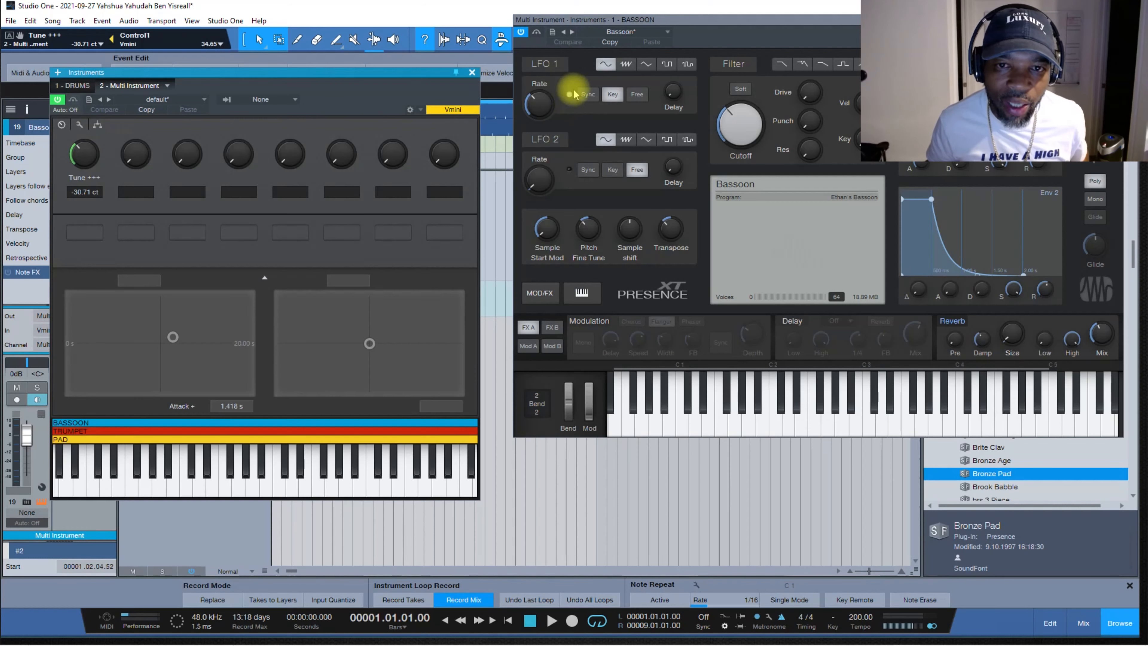
Open the TRUMPET layer's Presence editor and place it below the top of the BASSOON editor so both are visible.
{"action": "left_click_drag", "start_coordinate": [699, 24], "coordinate": [706, 19]}
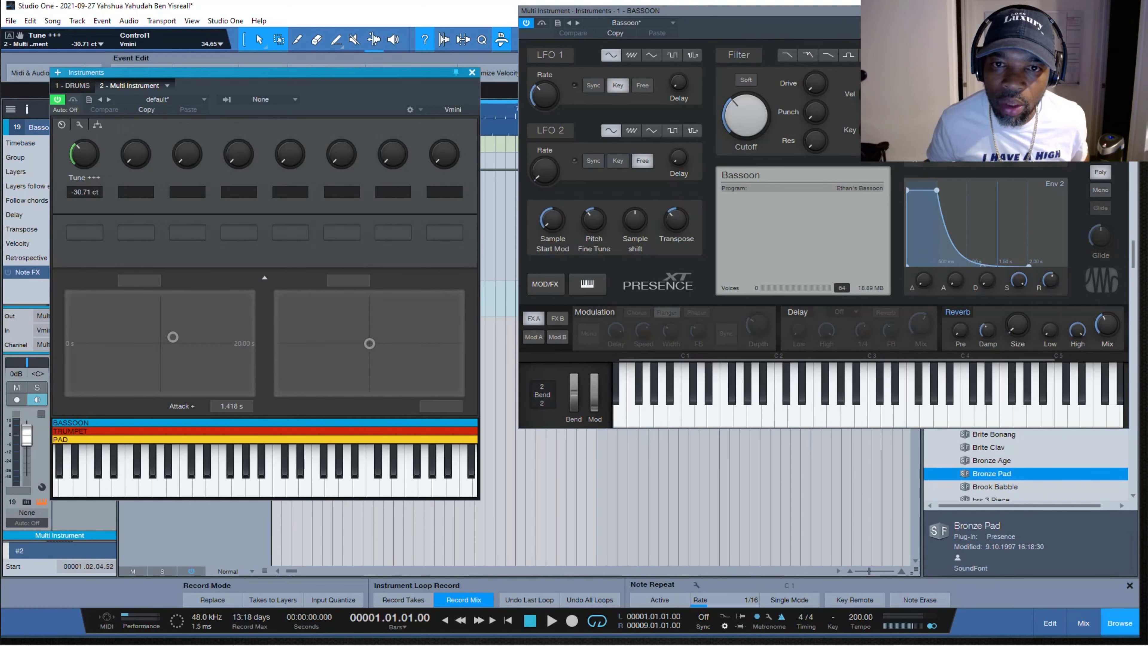
{"action": "left_click", "coordinate": [96, 126]}
{"action": "double_click", "coordinate": [299, 190]}
{"action": "left_click_drag", "start_coordinate": [678, 22], "coordinate": [697, 226]}
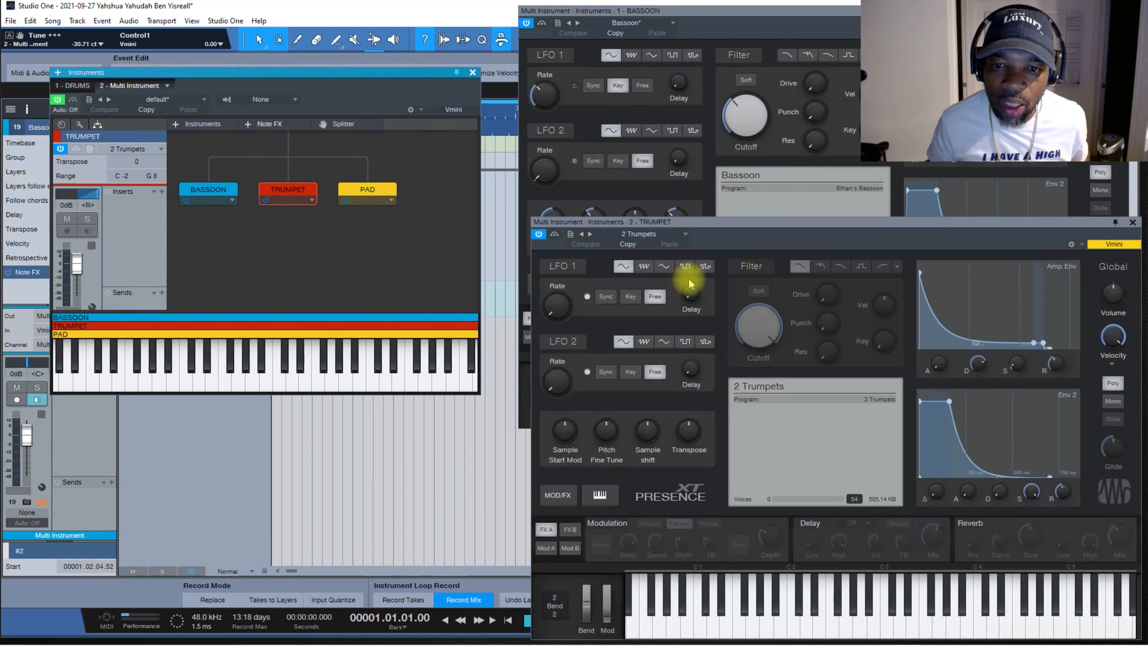
Connect the TRUMPET layer's Velocity Sample Shift to Channel Macro Knob 1.
{"action": "right_click", "coordinate": [571, 435]}
{"action": "mouse_move", "coordinate": [725, 509]}
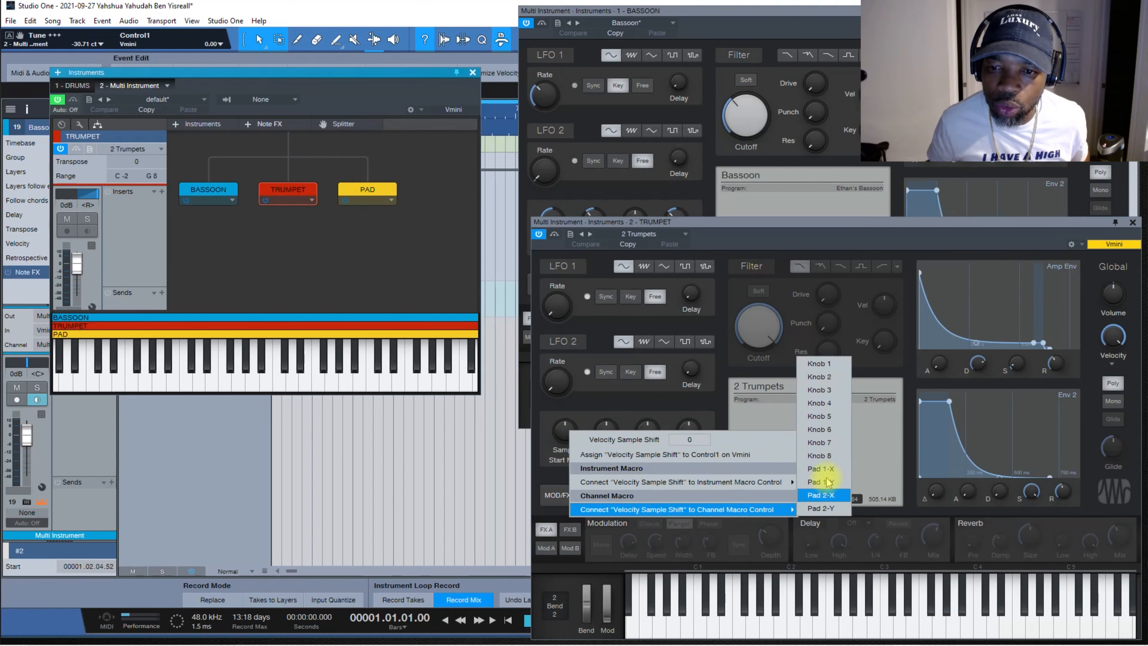
{"action": "left_click", "coordinate": [841, 367]}
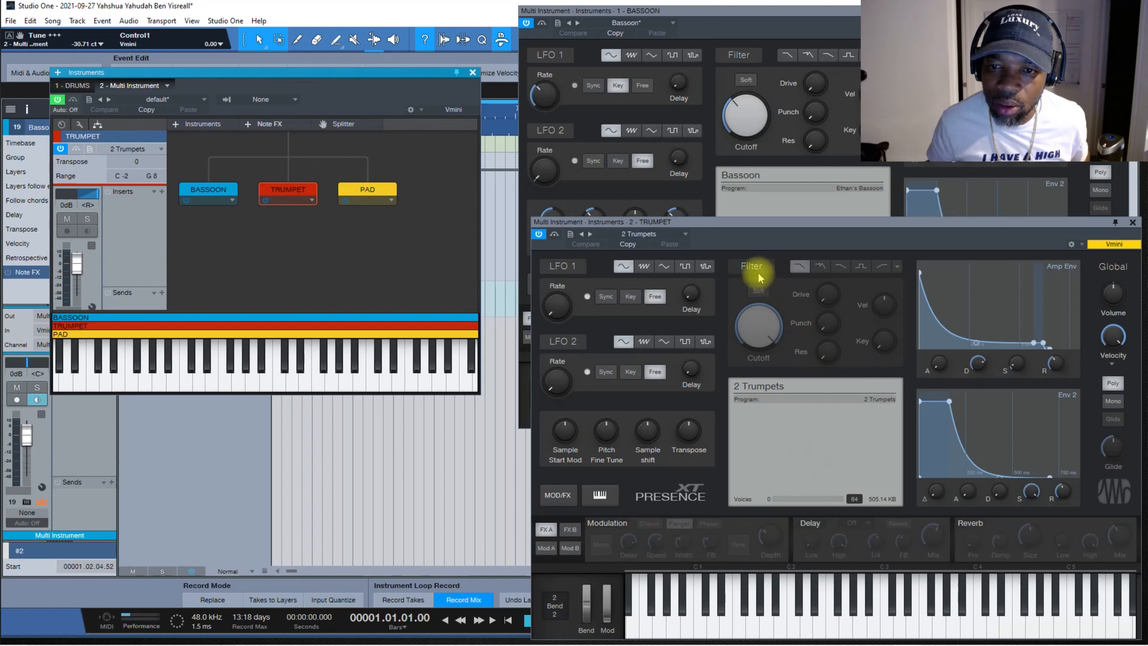
Turn on the TRUMPET layer's filter and connect its Cutoff to Channel Macro Knob 1.
{"action": "right_click", "coordinate": [762, 332]}
{"action": "mouse_move", "coordinate": [871, 403]}
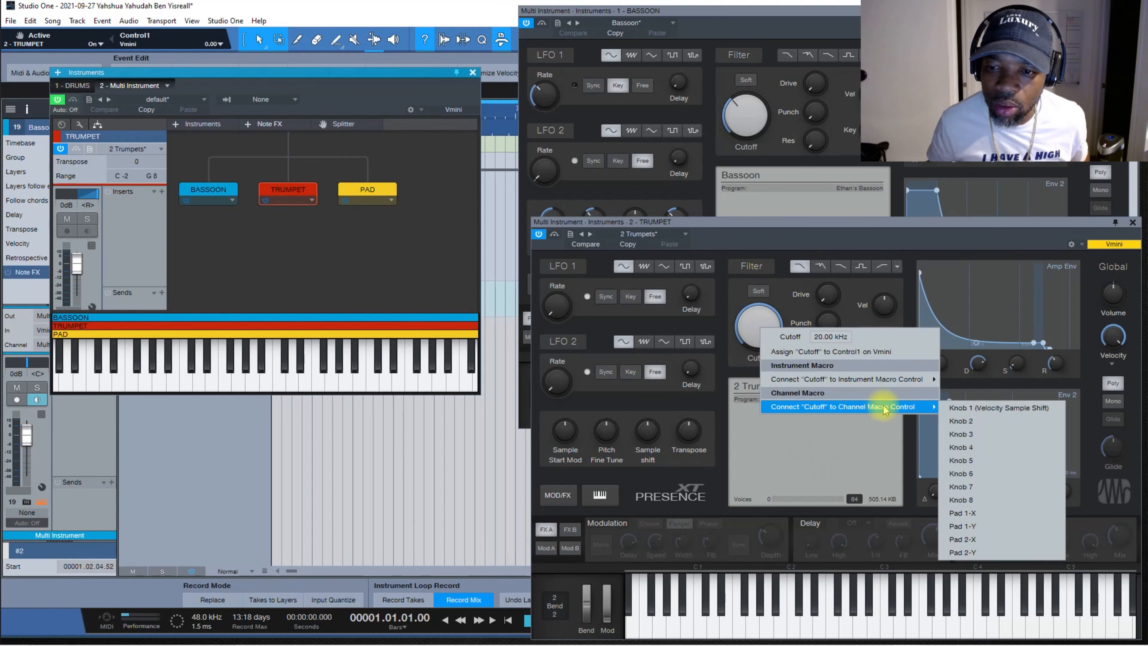
{"action": "left_click", "coordinate": [951, 407]}
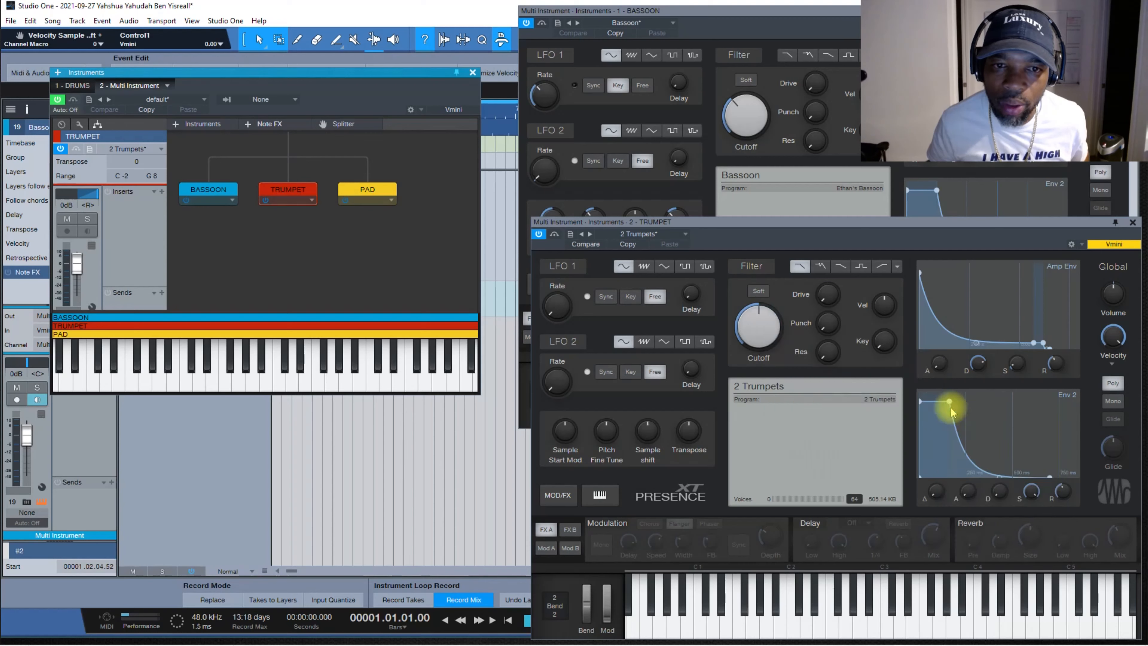
Pin the TRUMPET editor, show the multi instrument's macro controls, and lower the TRUMPET editor to uncover more of the BASSOON editor.
{"action": "right_click", "coordinate": [806, 409]}
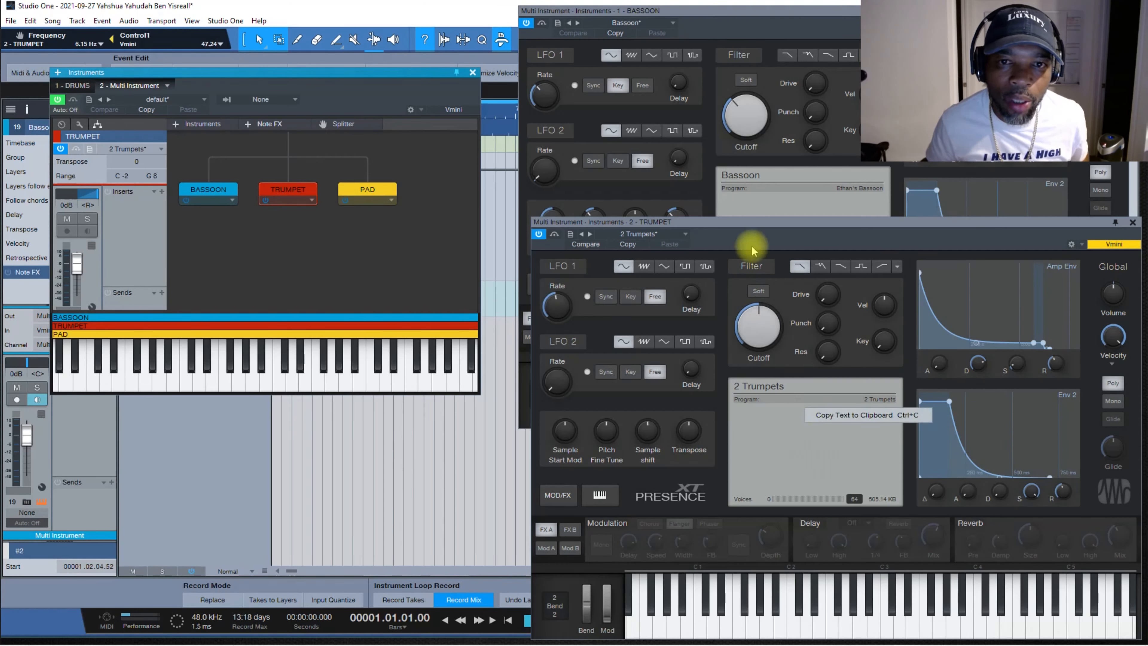
{"action": "left_click", "coordinate": [1117, 223]}
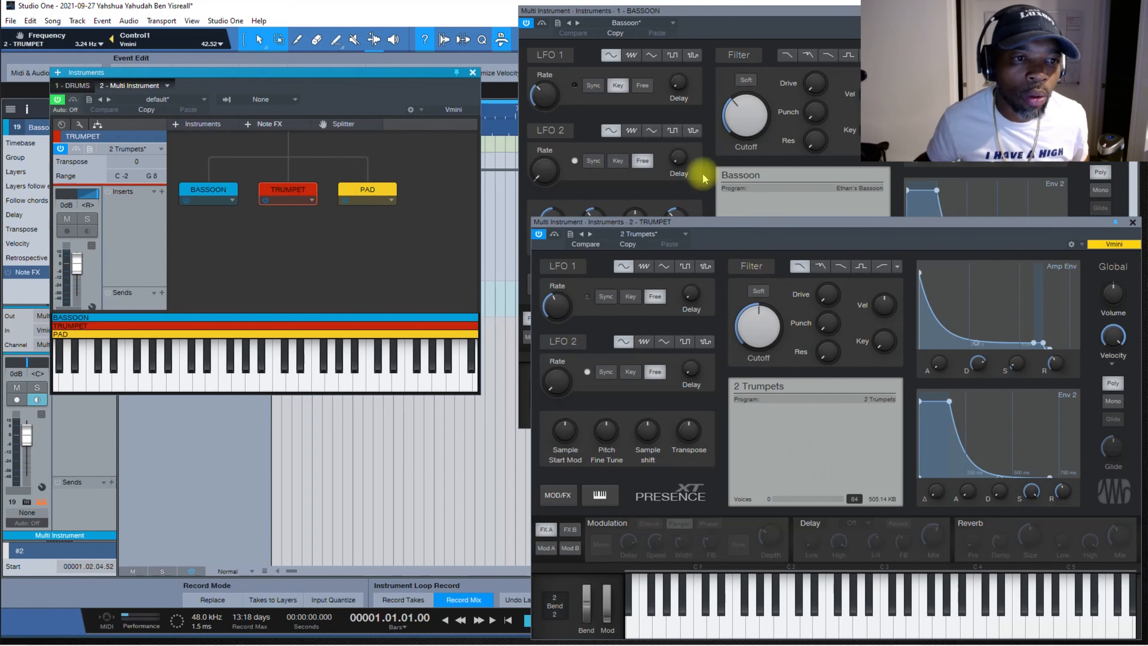
{"action": "left_click", "coordinate": [62, 125]}
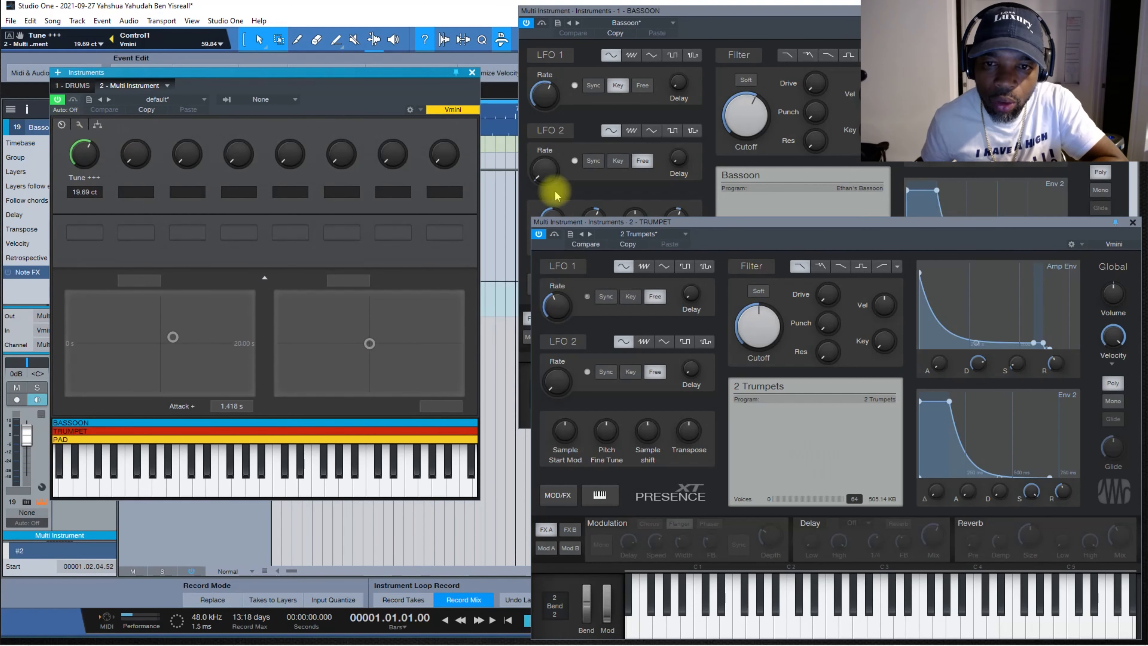
{"action": "left_click_drag", "start_coordinate": [706, 225], "coordinate": [699, 261]}
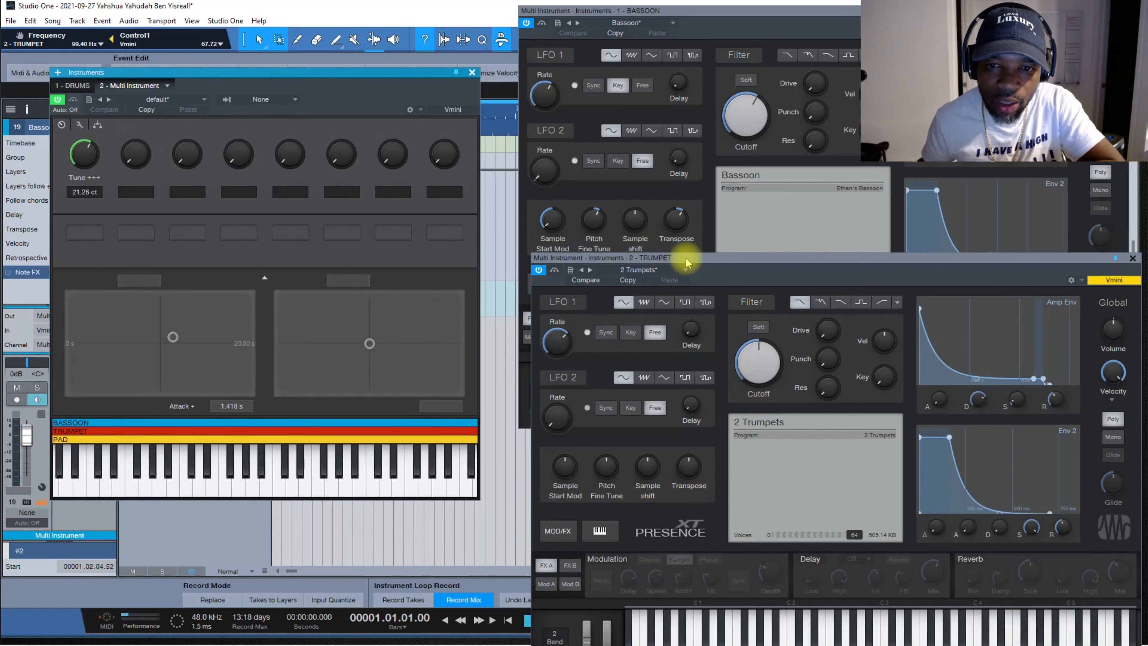
Examine the multi instrument's macro knobs, Knob 1 target list and layer routing alongside the BASSOON and TRUMPET editors.
{"action": "left_click", "coordinate": [767, 32]}
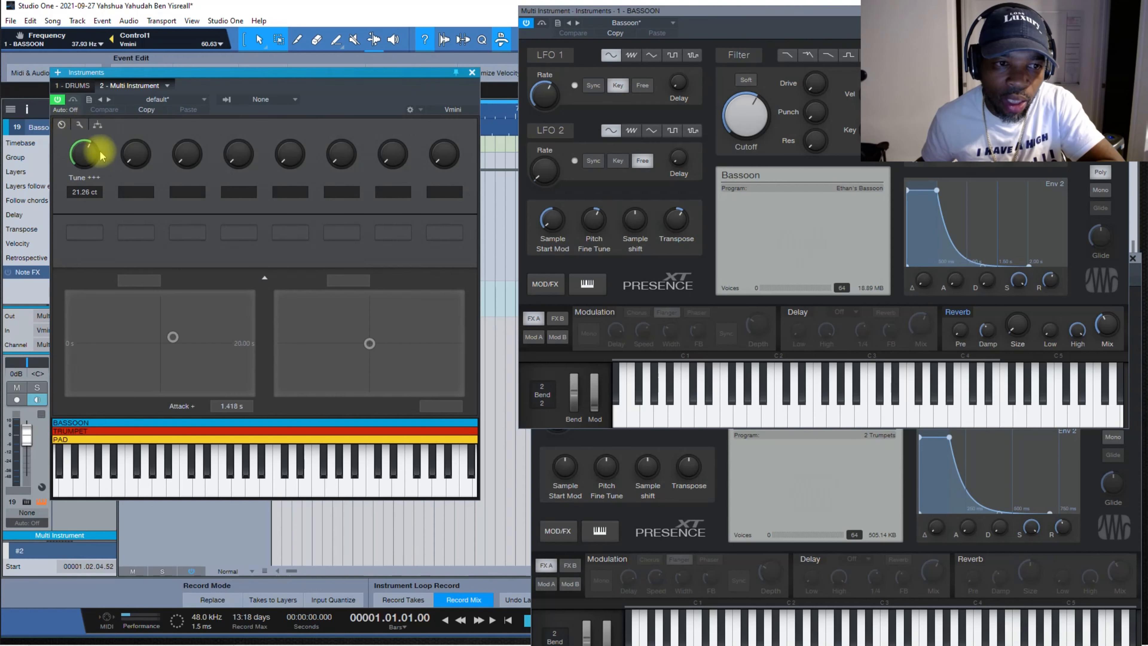
{"action": "left_click", "coordinate": [81, 127]}
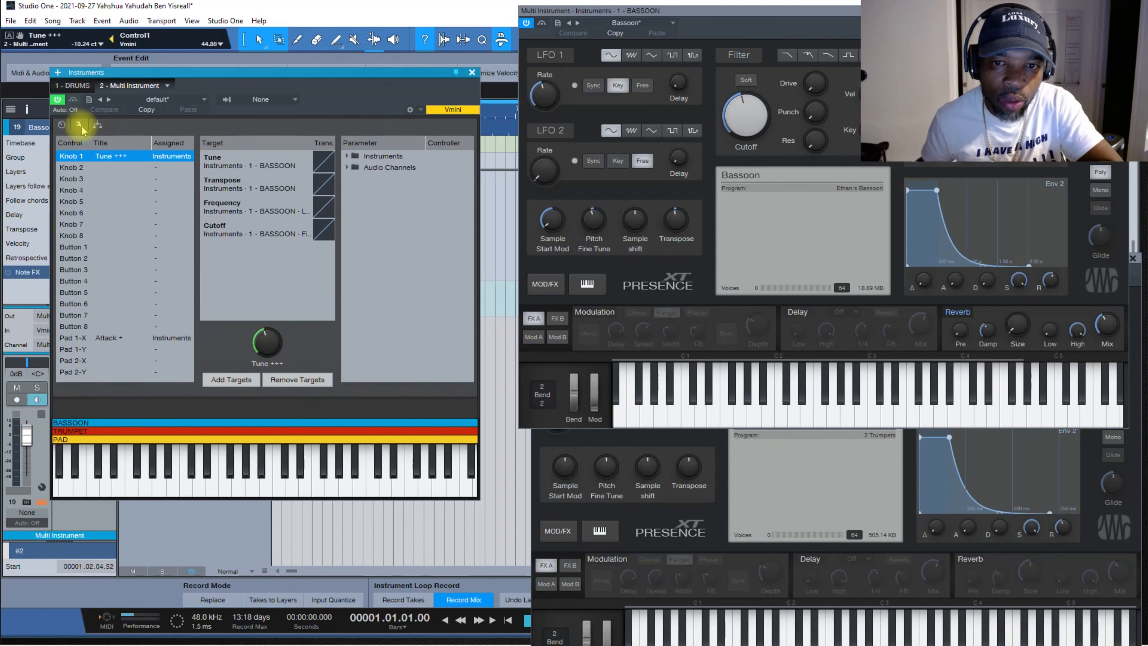
{"action": "left_click", "coordinate": [641, 448]}
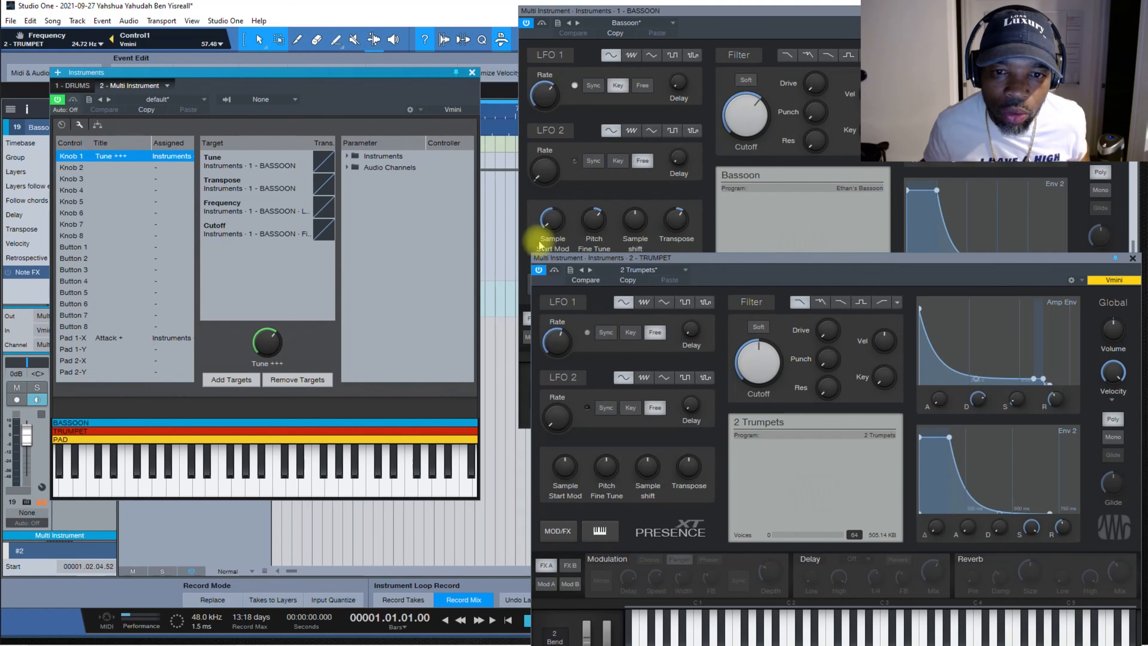
{"action": "left_click", "coordinate": [98, 126]}
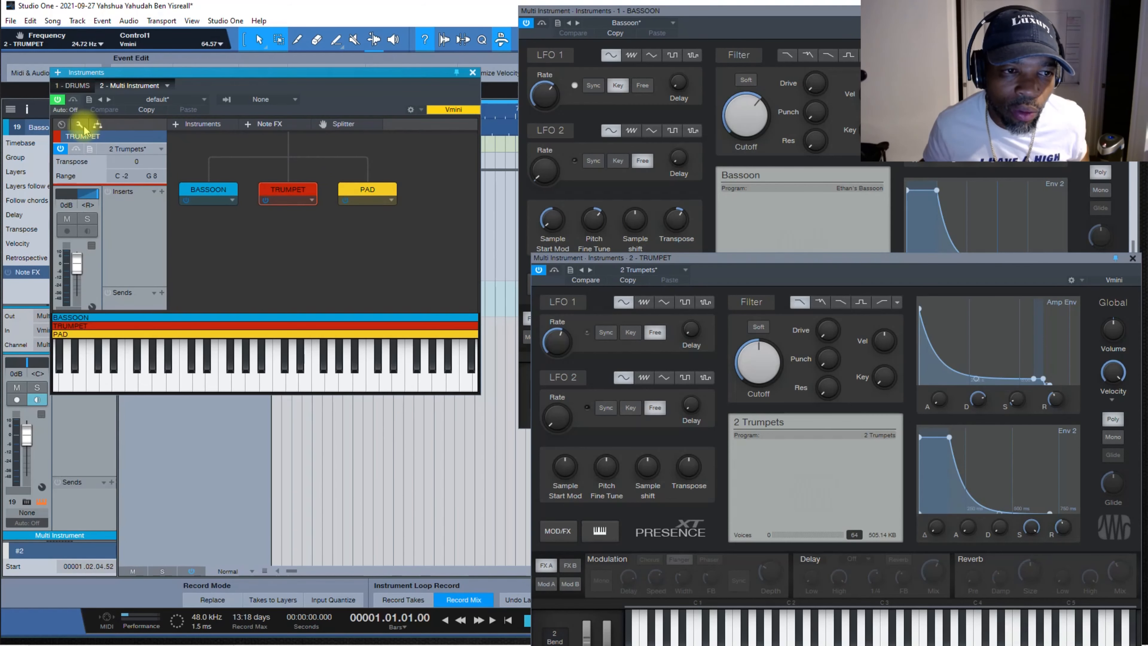
{"action": "left_click", "coordinate": [79, 125]}
{"action": "left_click", "coordinate": [62, 125]}
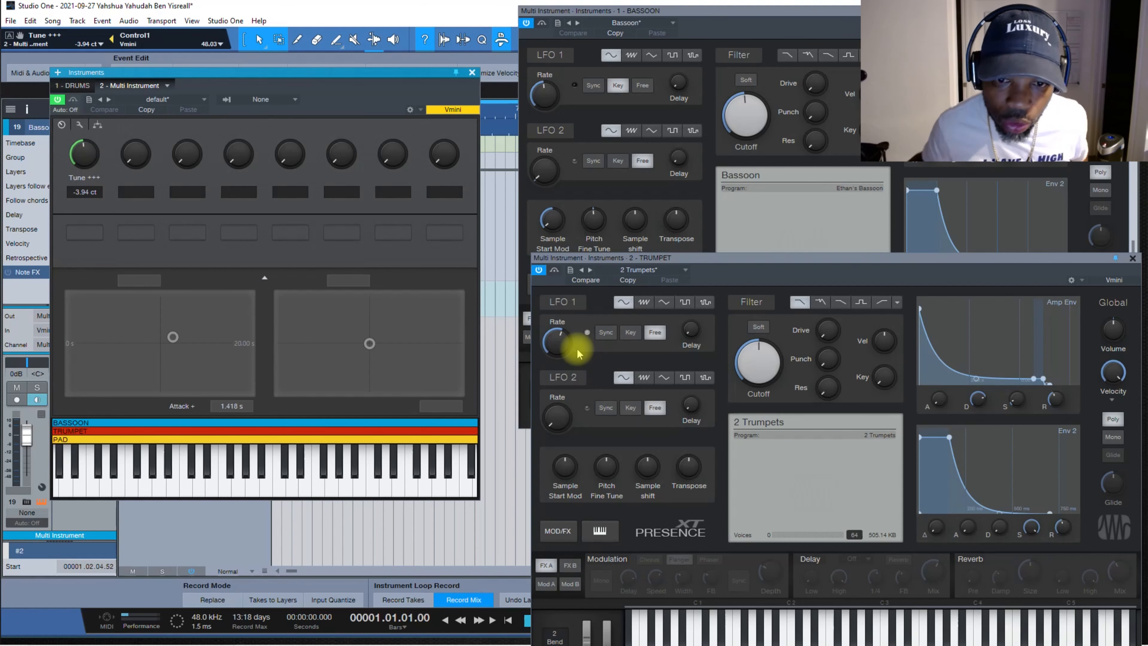
{"action": "mouse_move", "coordinate": [756, 364]}
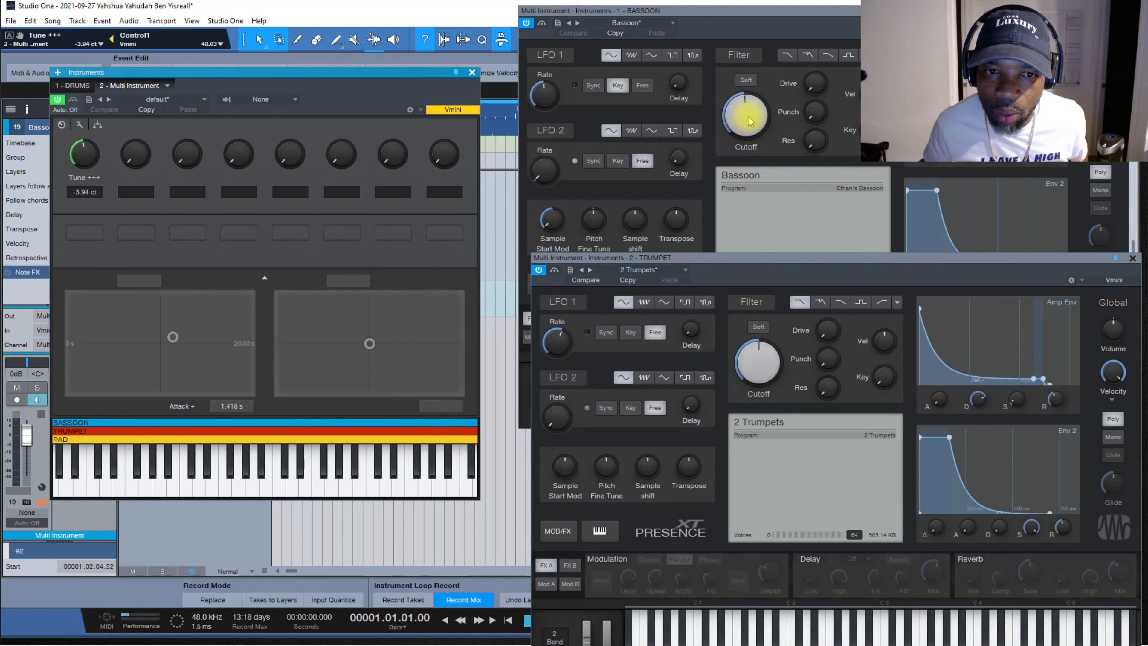
{"action": "mouse_move", "coordinate": [754, 121]}
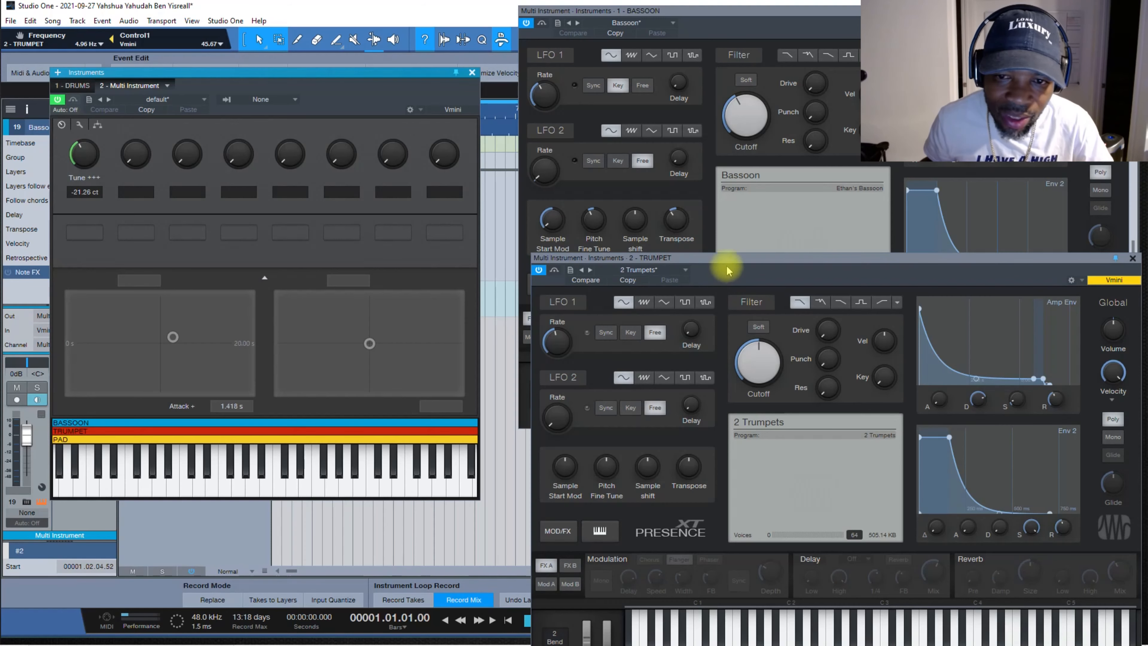
Move the TRUMPET editor up and enlarge the Multi Instrument's routing view to show the full TRUMPET channel strip.
{"action": "left_click_drag", "start_coordinate": [730, 261], "coordinate": [719, 213]}
{"action": "left_click_drag", "start_coordinate": [714, 174], "coordinate": [705, 95]}
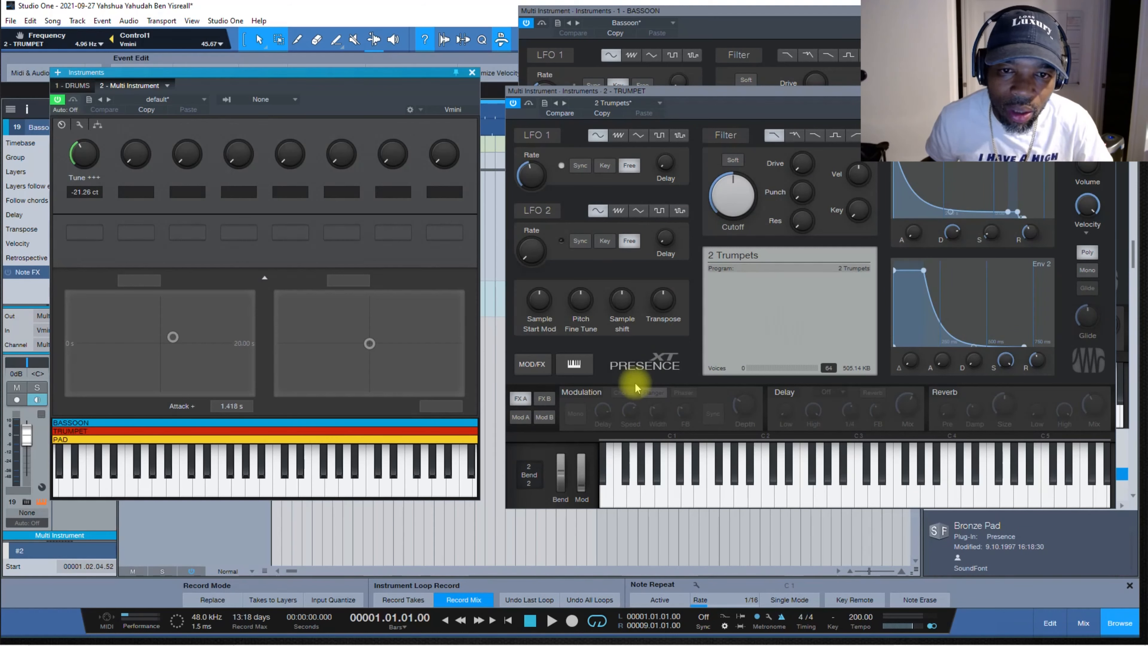
{"action": "left_click", "coordinate": [96, 124]}
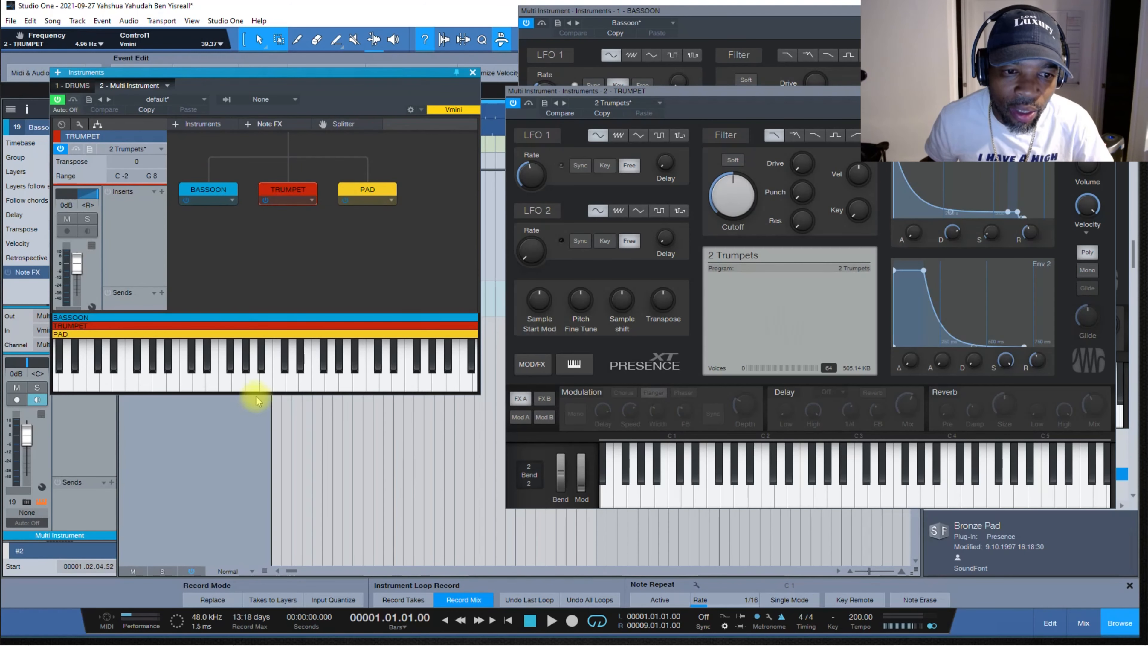
{"action": "left_click_drag", "start_coordinate": [258, 393], "coordinate": [256, 479]}
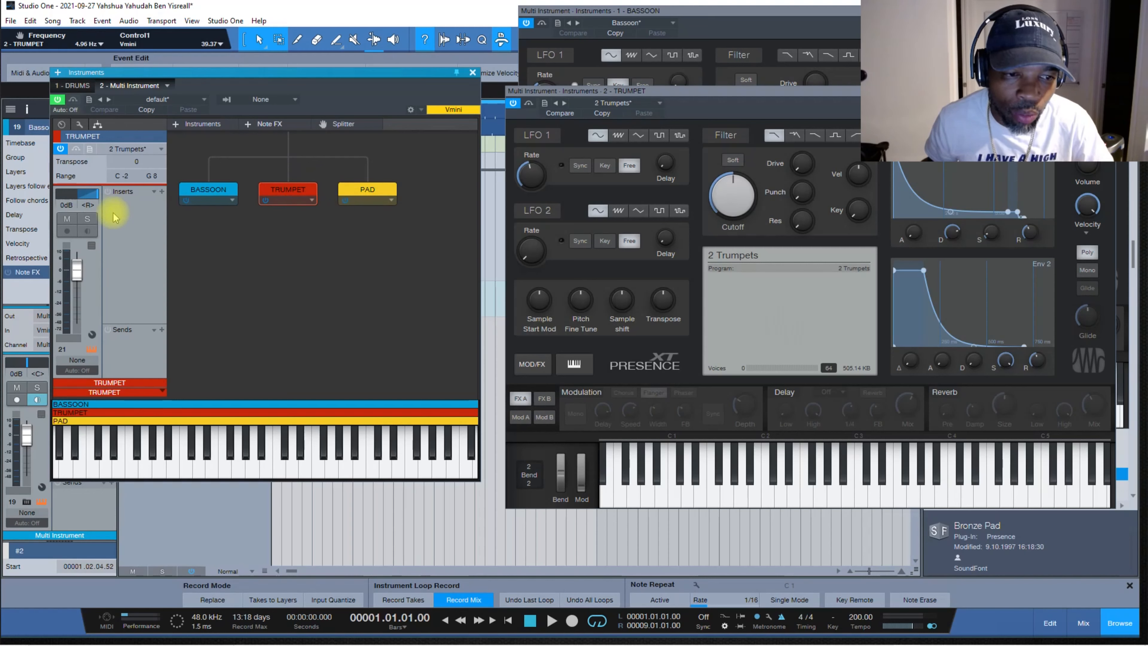
Show the mix console and close the TRUMPET, BASSOON and Multi Instrument windows.
{"action": "left_click", "coordinate": [1083, 623]}
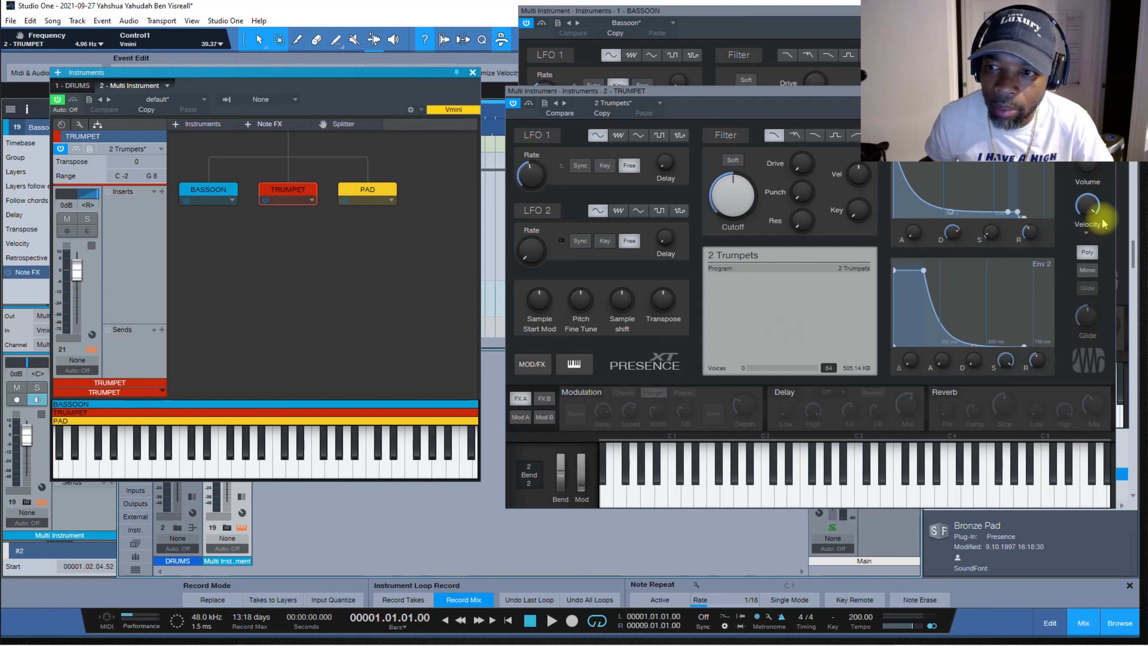
{"action": "left_click", "coordinate": [1108, 91]}
{"action": "left_click", "coordinate": [1121, 11]}
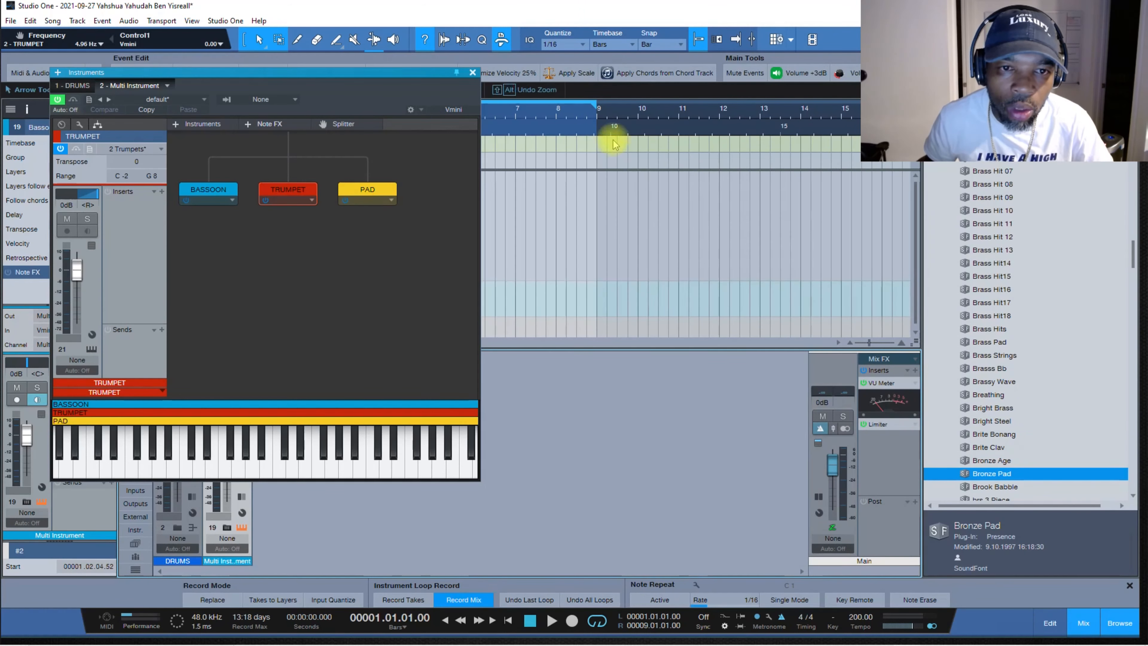
{"action": "left_click", "coordinate": [473, 72]}
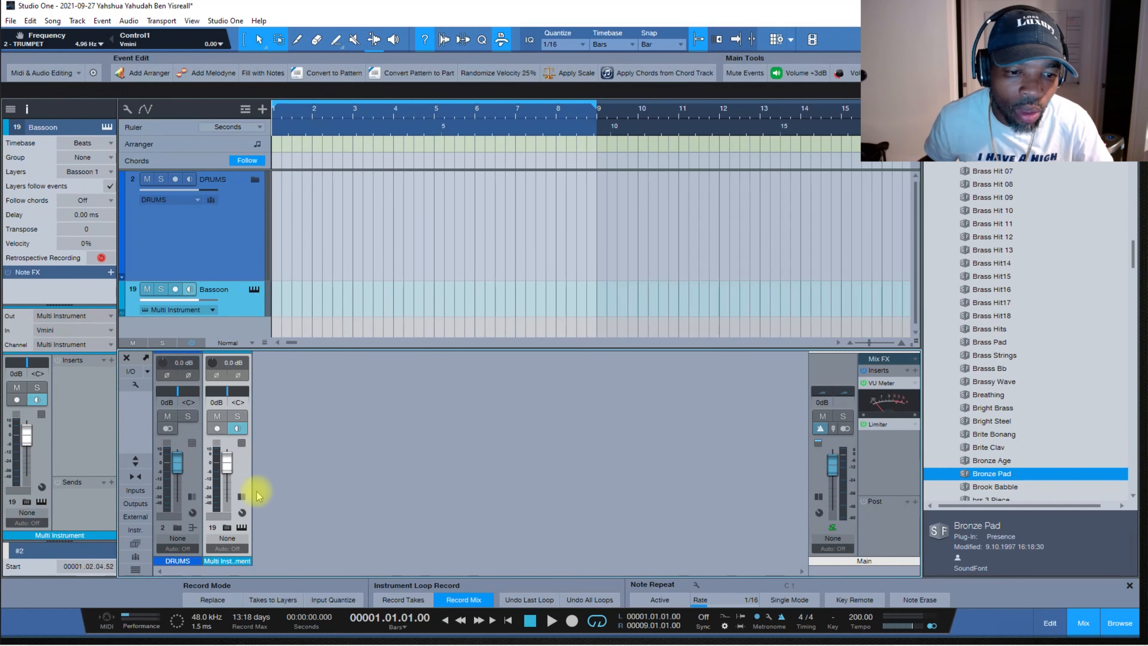
Expand the Multi Instrument channel in the console to its BASSOON, TRUMPET and PAD channels, and recolor the Multi Instrument channel pink-red.
{"action": "left_click", "coordinate": [227, 528]}
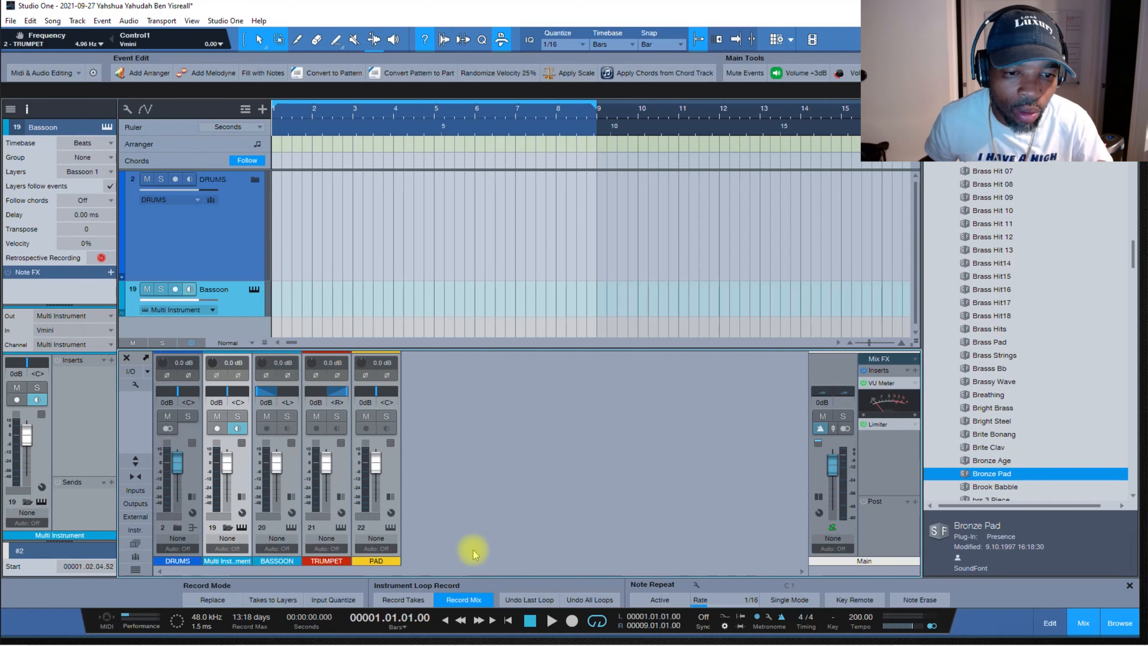
{"action": "left_click", "coordinate": [234, 564]}
{"action": "scroll", "coordinate": [234, 564], "scroll_direction": "down", "scroll_amount": 5}
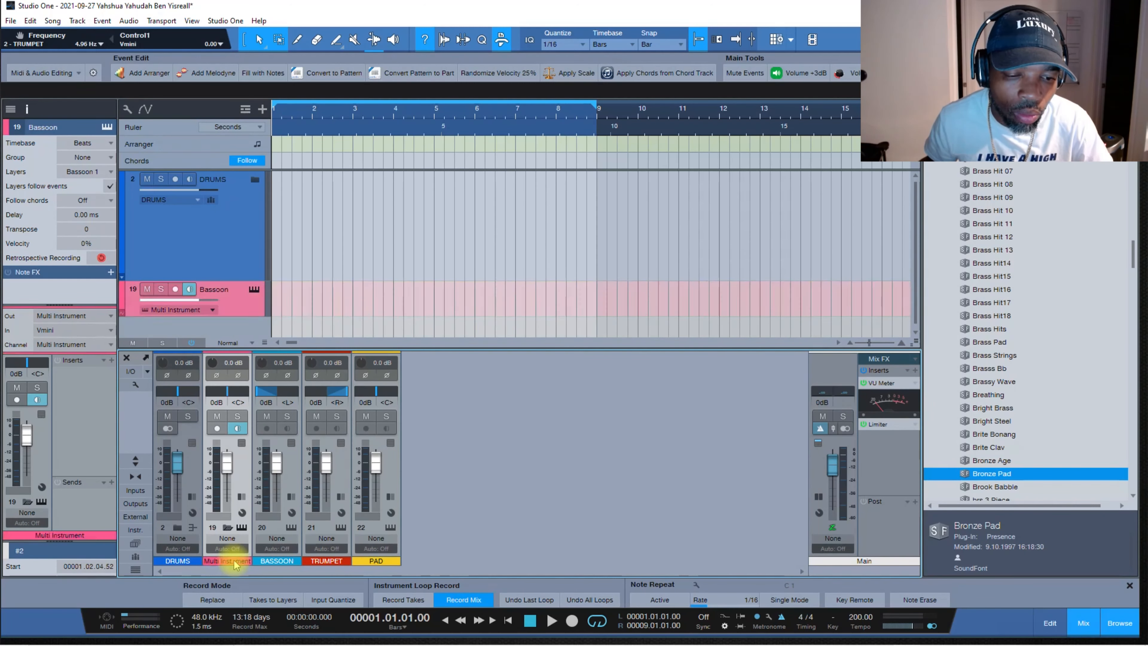
{"action": "scroll", "coordinate": [234, 564], "scroll_direction": "up", "scroll_amount": 1}
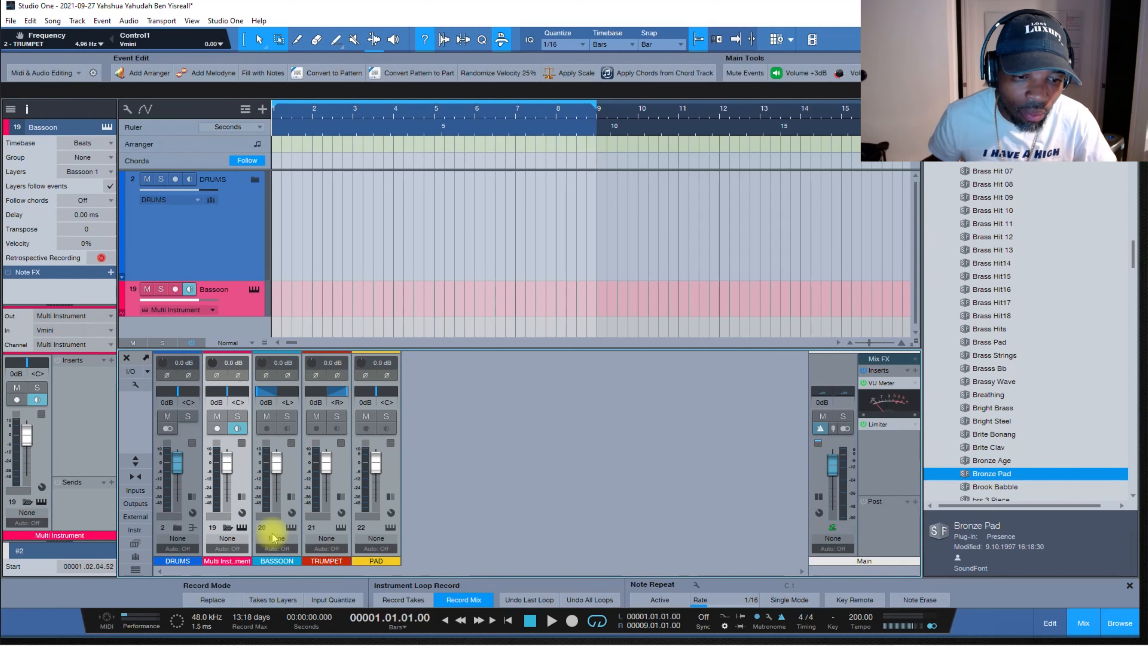
Open the Multi Instrument channel's macro controls from the console and expand them to include the X/Y pads.
{"action": "left_click", "coordinate": [241, 528]}
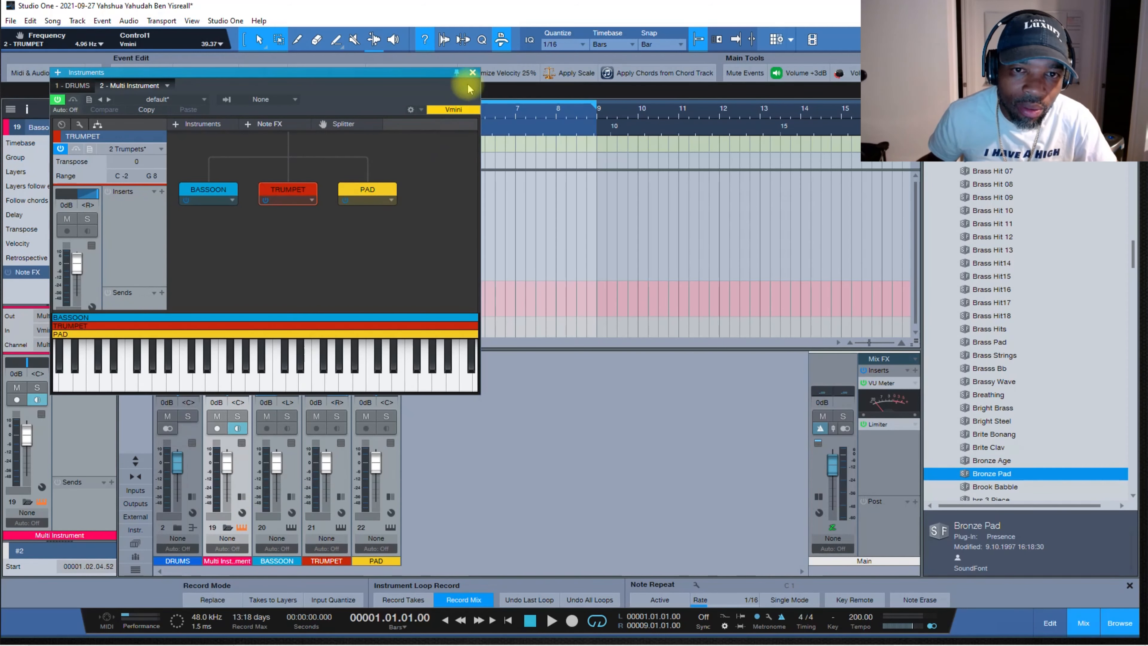
{"action": "left_click", "coordinate": [472, 72]}
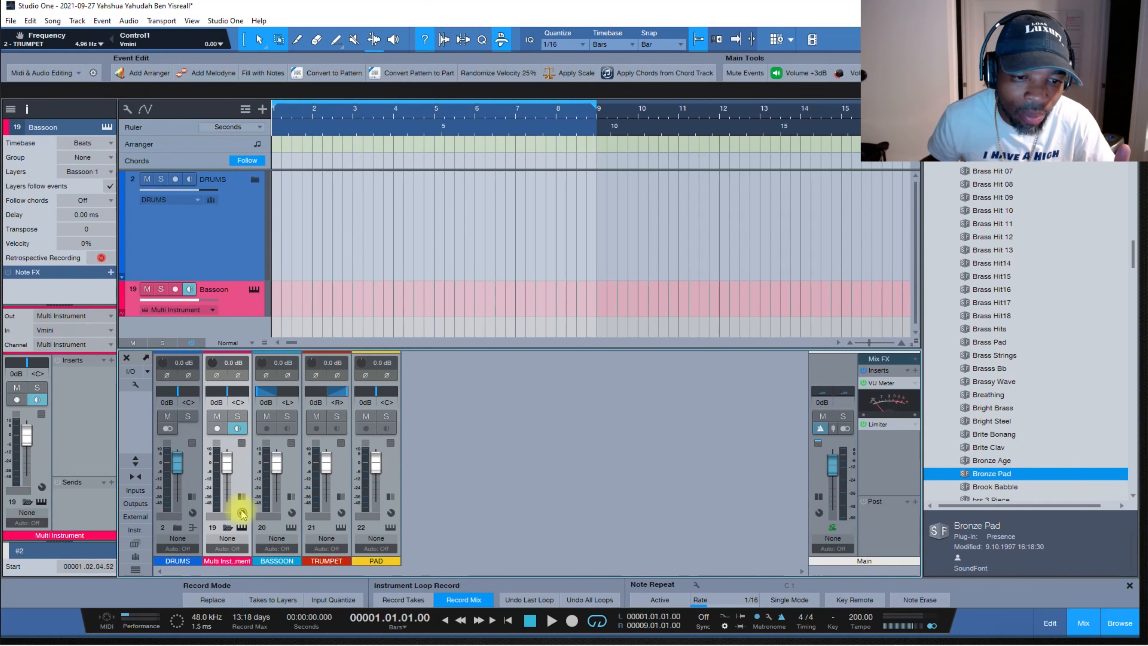
{"action": "left_click", "coordinate": [242, 512]}
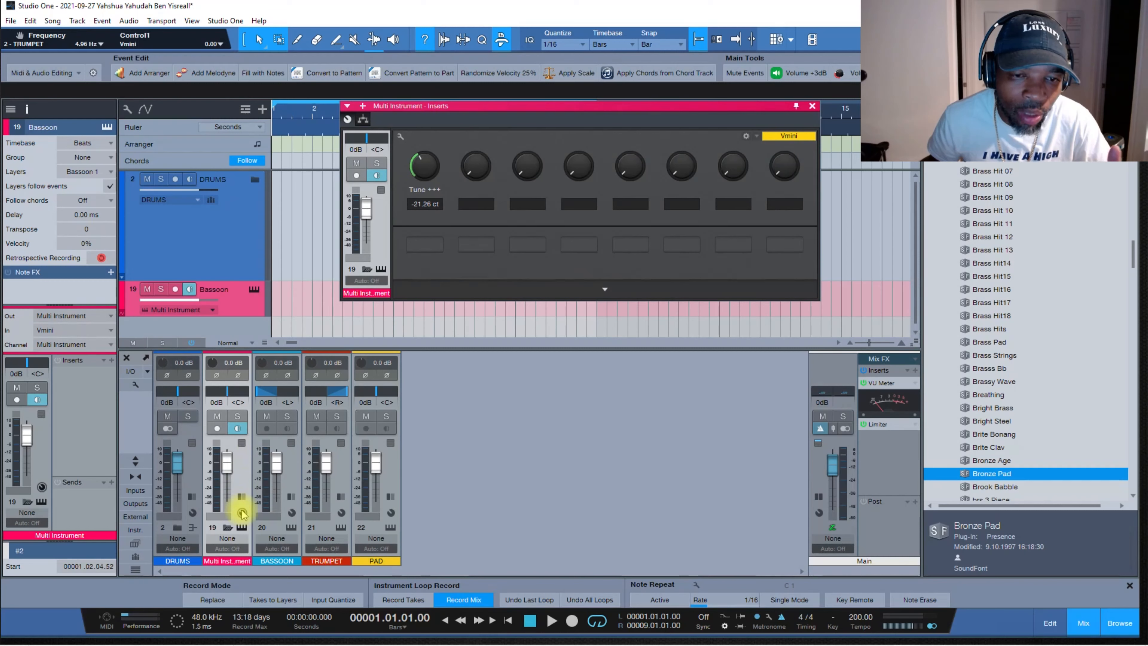
{"action": "left_click", "coordinate": [605, 291]}
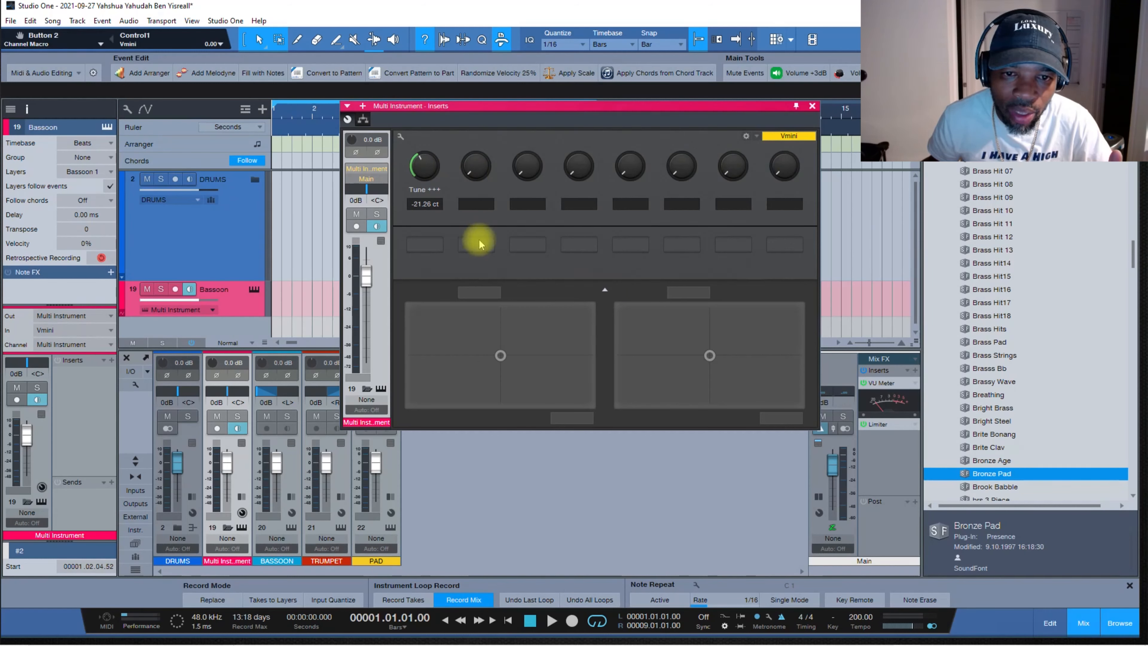
Try out channel macro buttons 1 to 4 by switching them on and back off.
{"action": "left_click", "coordinate": [441, 248]}
{"action": "left_click", "coordinate": [476, 245]}
{"action": "left_click", "coordinate": [527, 244]}
{"action": "left_click", "coordinate": [579, 244]}
{"action": "right_click", "coordinate": [624, 246]}
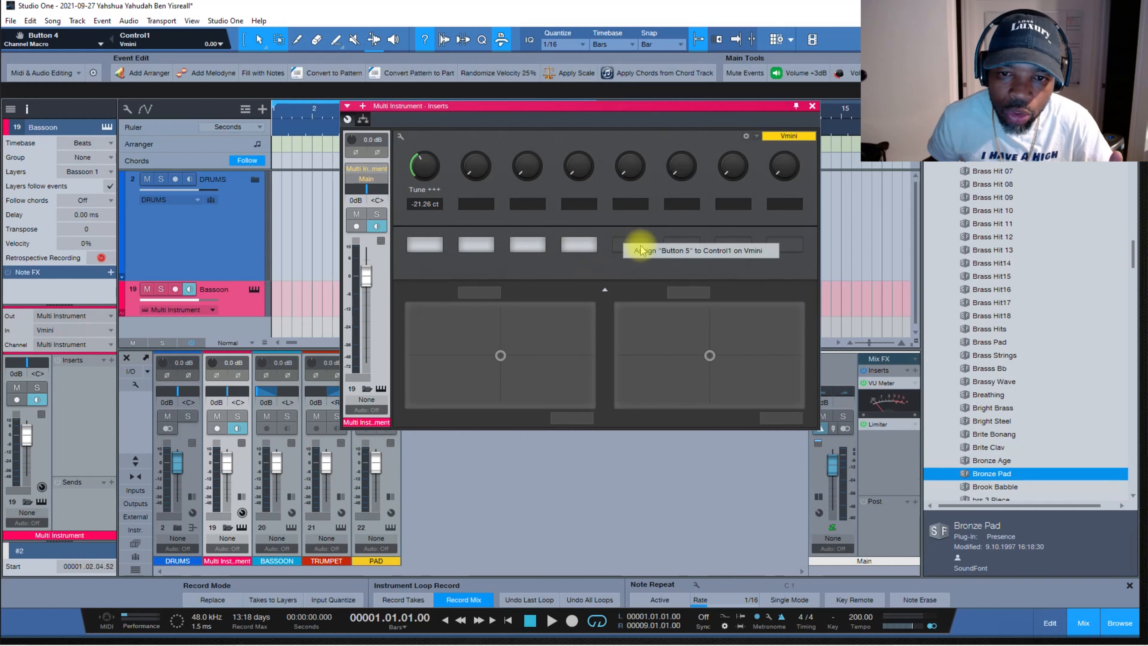
{"action": "left_click", "coordinate": [684, 250]}
{"action": "left_click", "coordinate": [579, 244]}
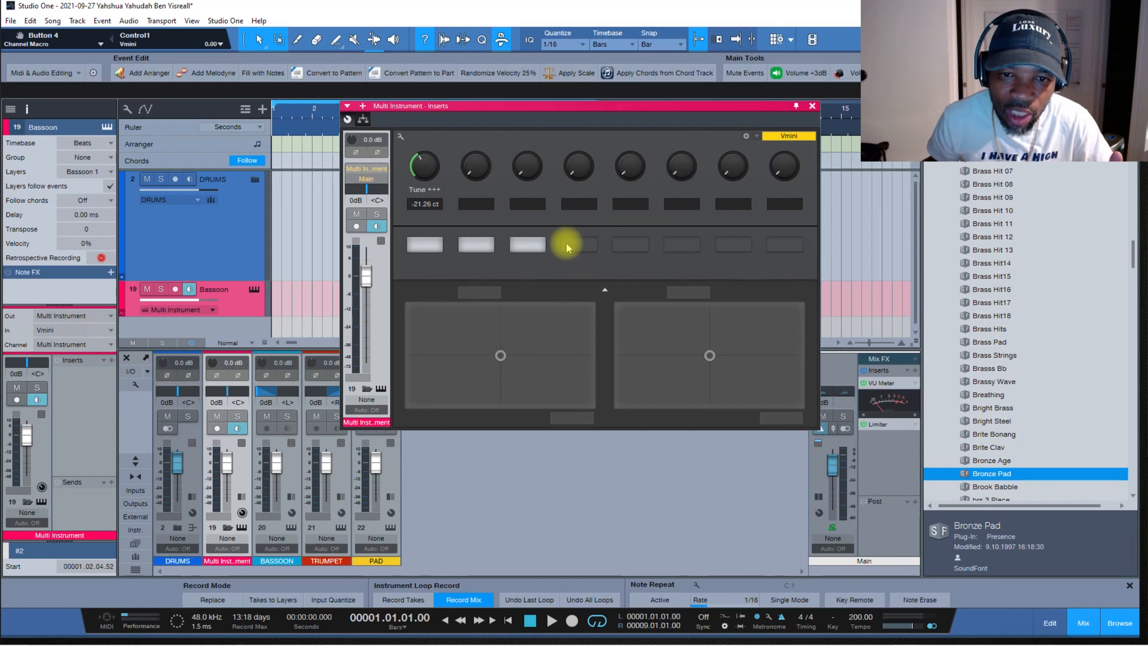
{"action": "left_click", "coordinate": [527, 244]}
{"action": "left_click", "coordinate": [489, 246]}
{"action": "left_click", "coordinate": [432, 244]}
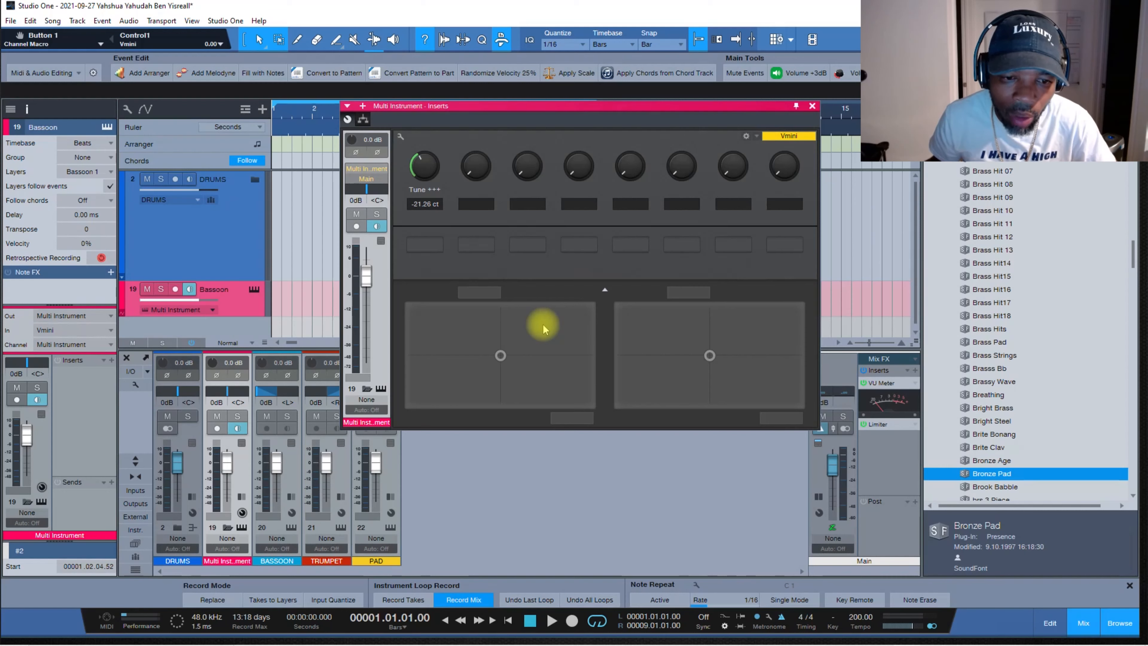
View the BASSOON channel's macro controls with the X/Y pads expanded, and its insert routing.
{"action": "left_click", "coordinate": [292, 513]}
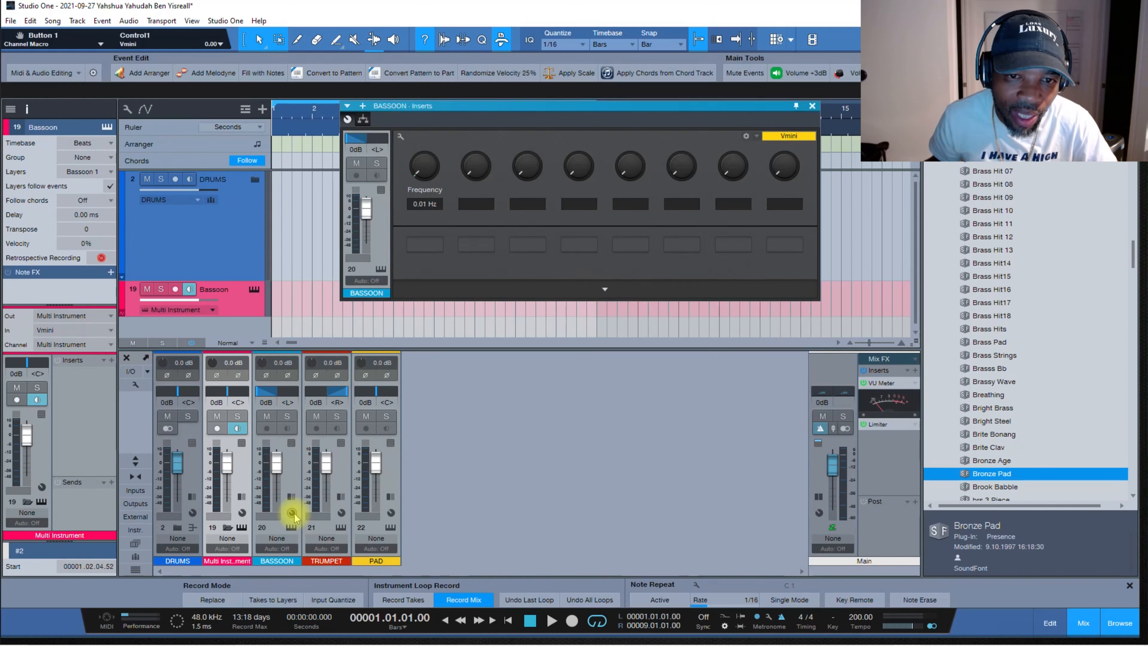
{"action": "left_click", "coordinate": [601, 288]}
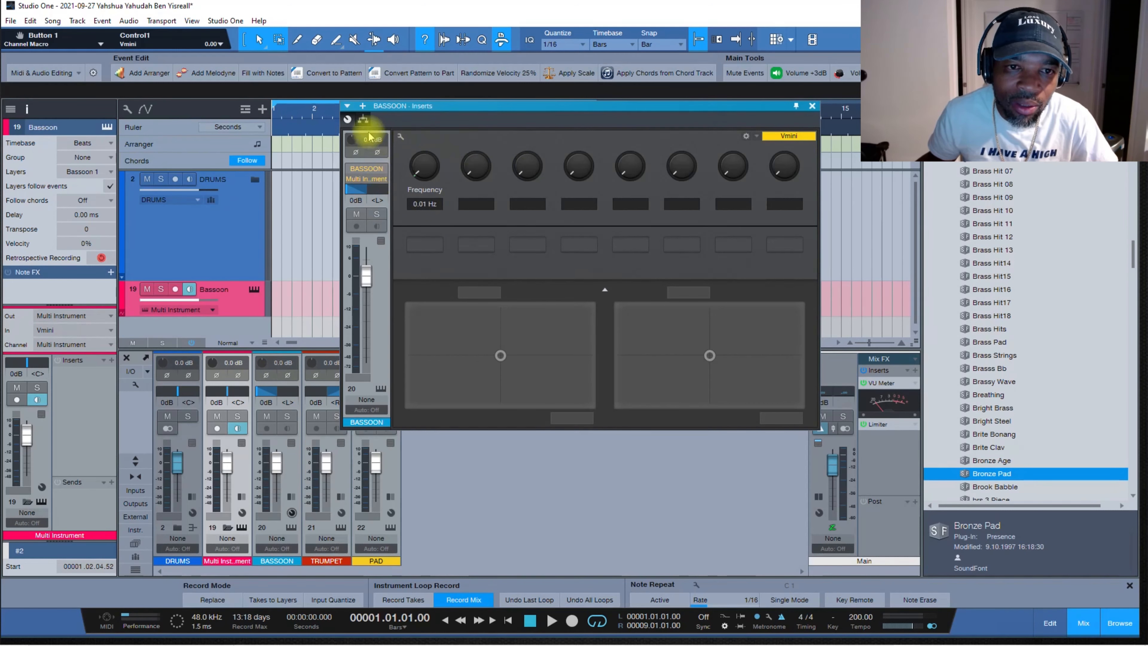
{"action": "left_click", "coordinate": [363, 120]}
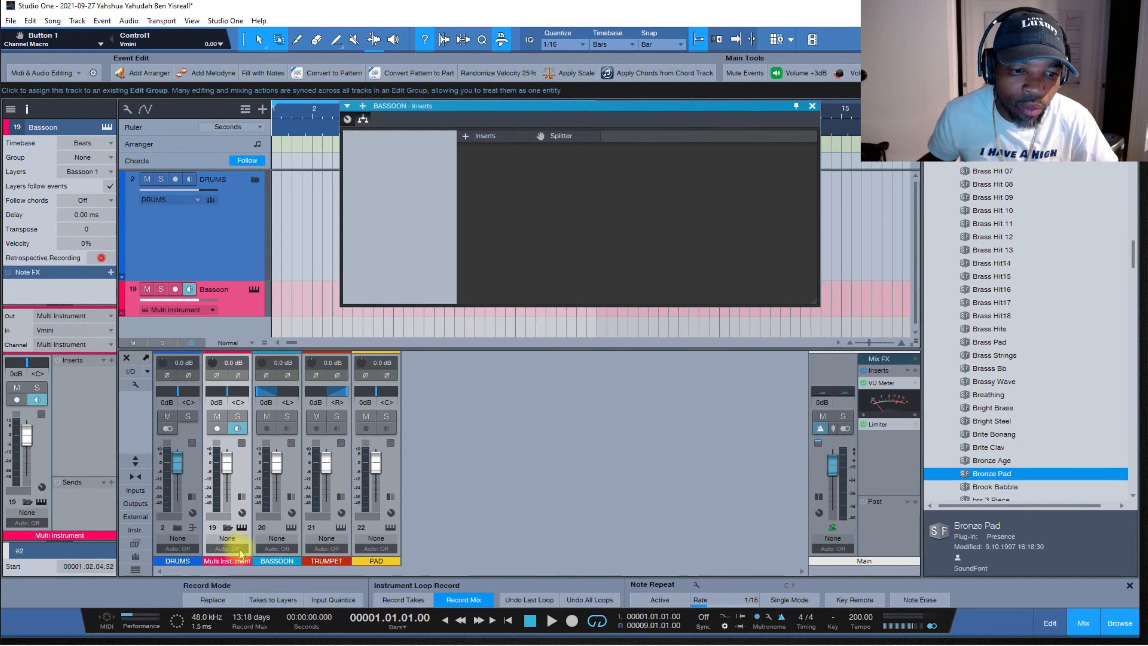
Open the BASSOON editor beside the Multi Instrument window and review the instrument's macro mapping list and macro controls.
{"action": "left_click", "coordinate": [241, 527]}
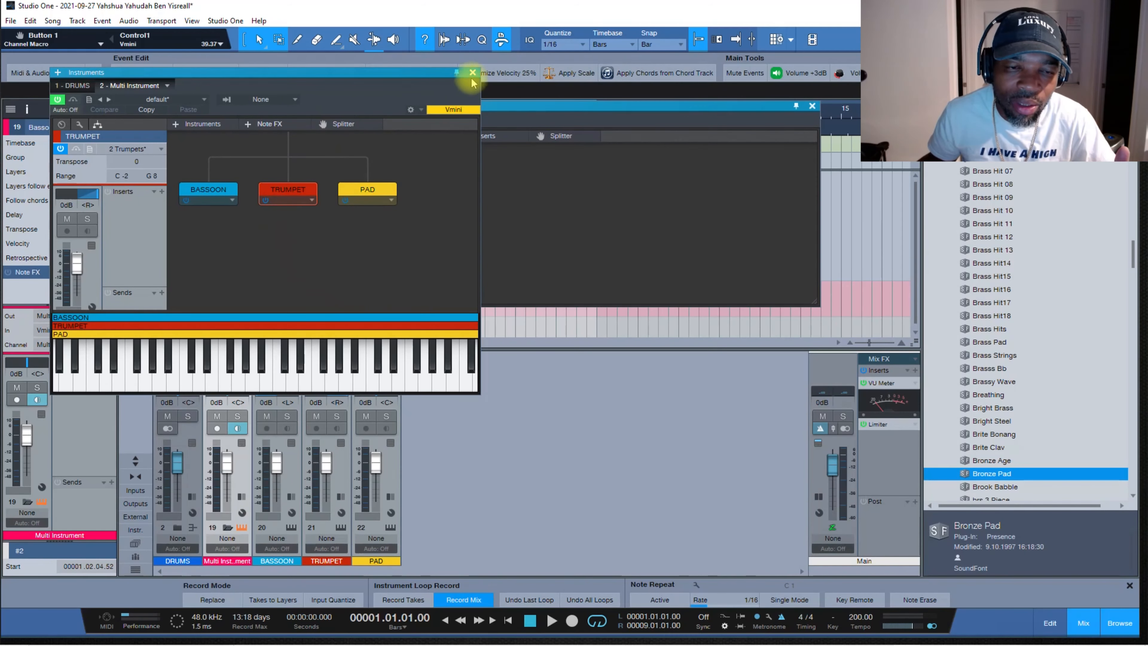
{"action": "double_click", "coordinate": [226, 195]}
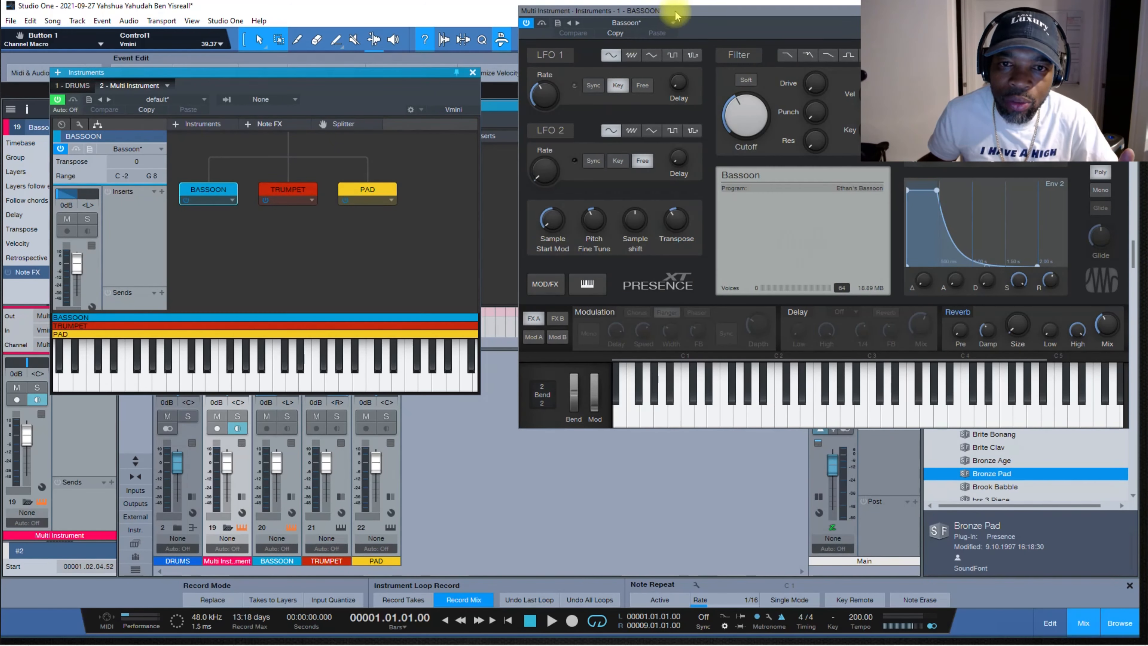
{"action": "left_click_drag", "start_coordinate": [671, 13], "coordinate": [651, 57]}
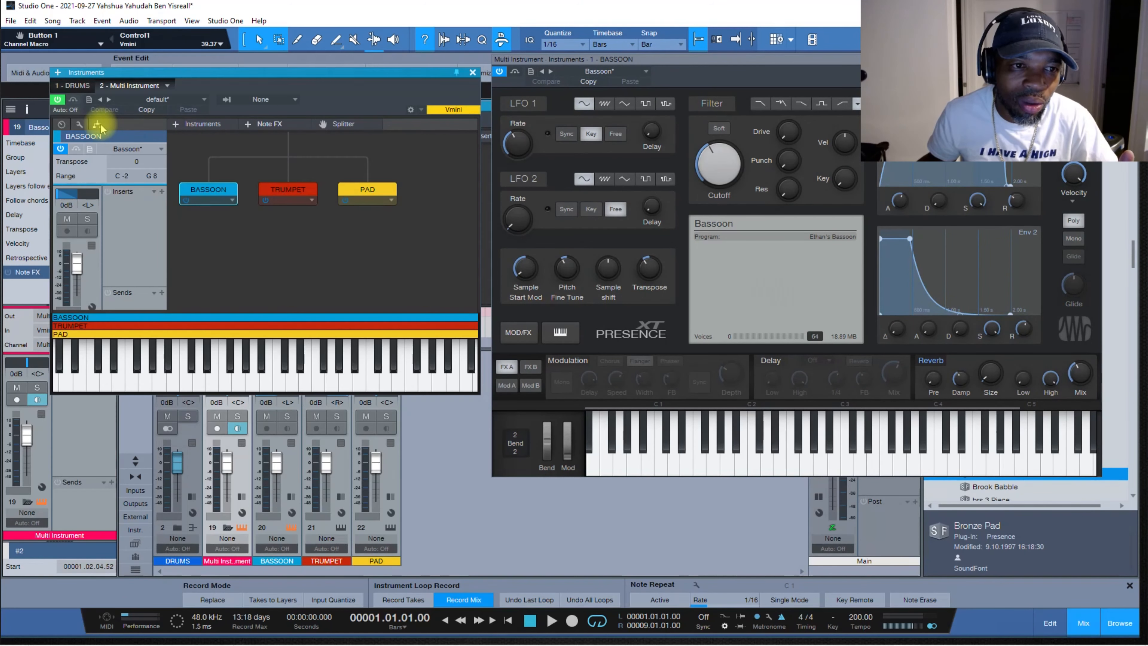
{"action": "left_click", "coordinate": [81, 125]}
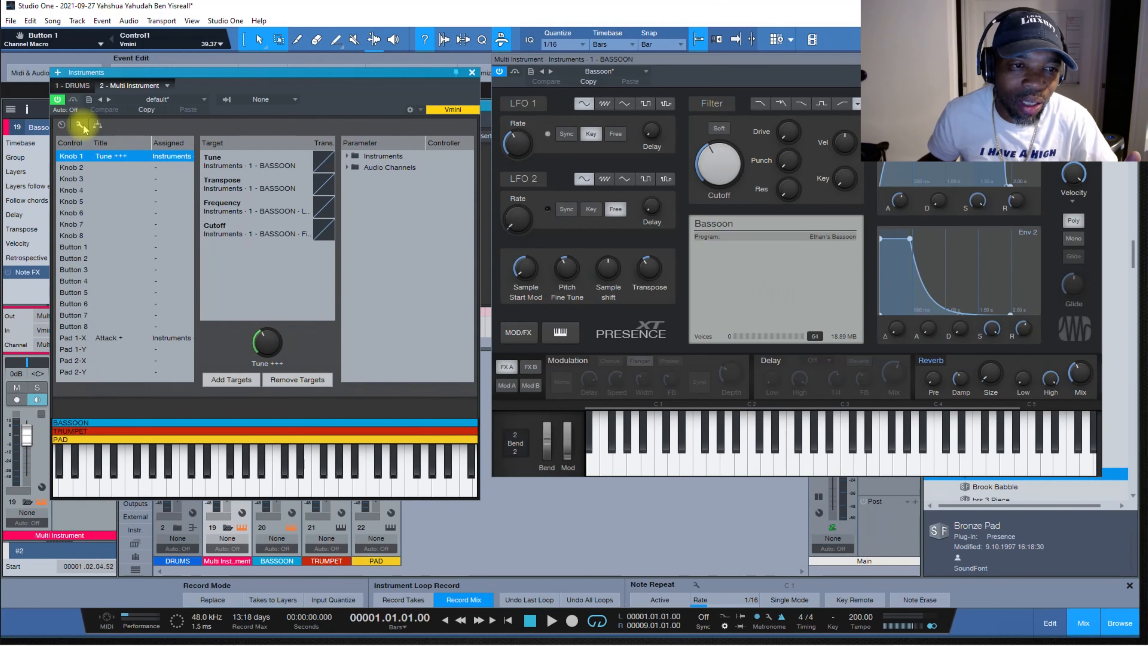
{"action": "left_click", "coordinate": [62, 125]}
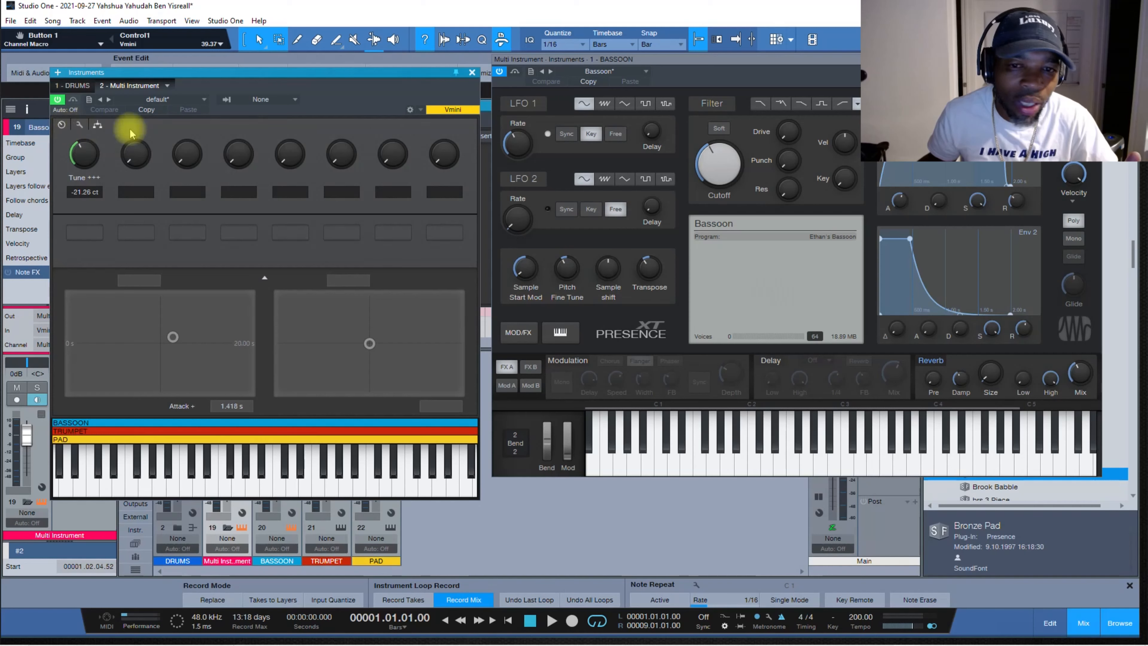
Check the Instrument Macro targets offered for the BASSOON's Velocity Sample Shift without connecting it, and close the BASSOON editor.
{"action": "right_click", "coordinate": [529, 267]}
{"action": "mouse_move", "coordinate": [652, 347]}
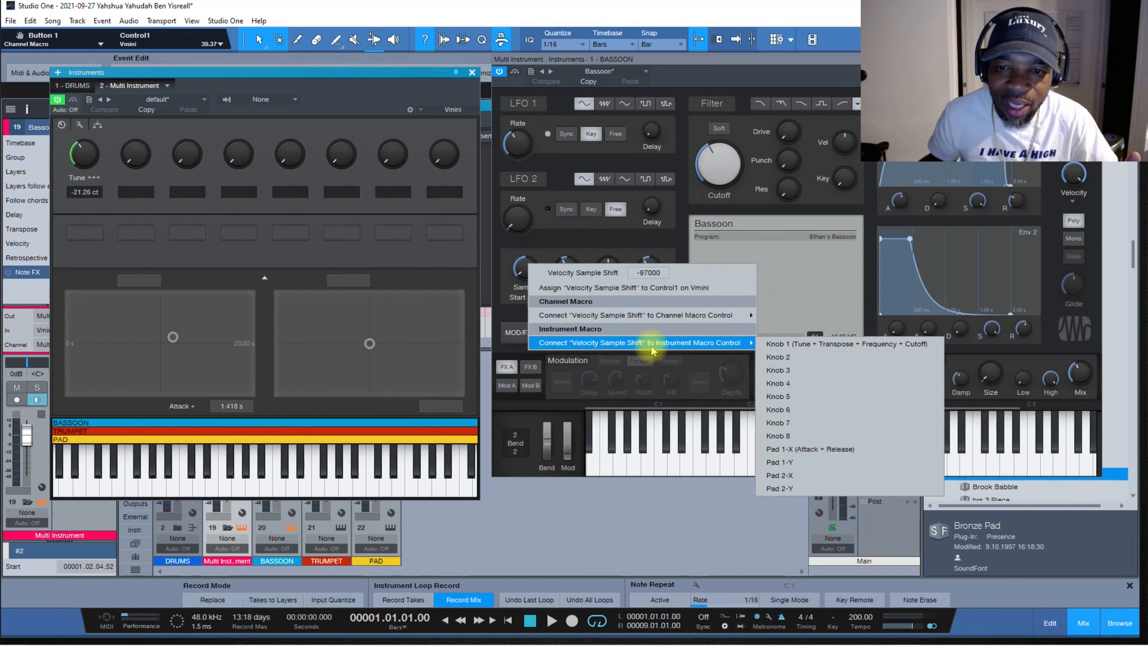
{"action": "left_click", "coordinate": [749, 192]}
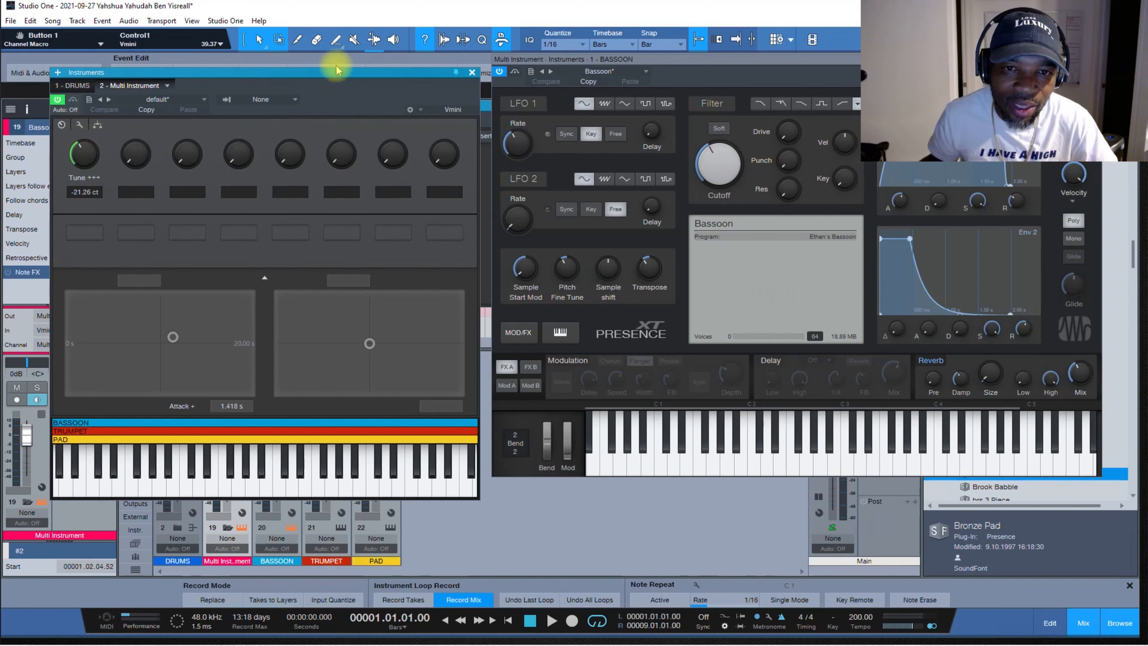
{"action": "left_click", "coordinate": [703, 111]}
{"action": "left_click_drag", "start_coordinate": [705, 71], "coordinate": [703, 106]}
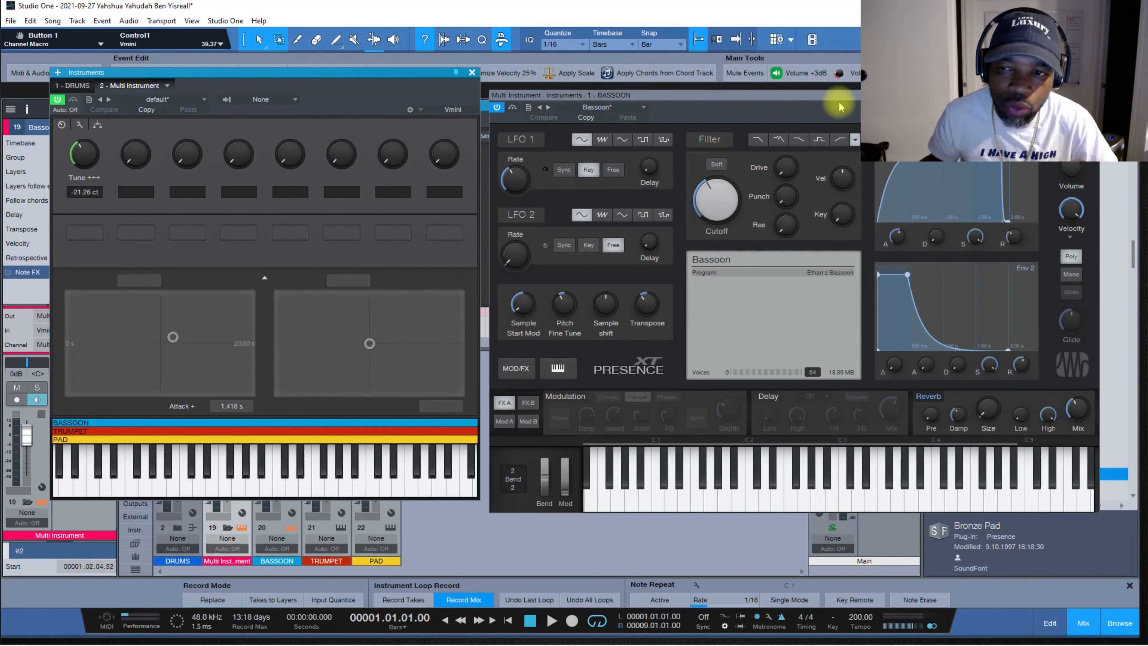
{"action": "left_click", "coordinate": [1091, 96]}
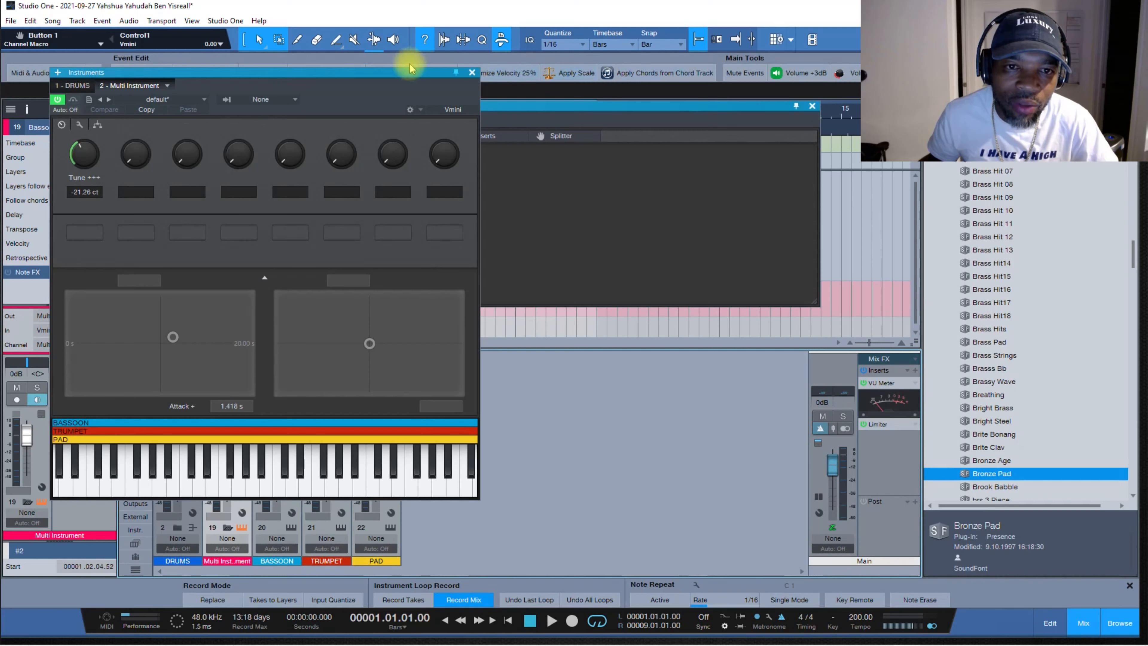